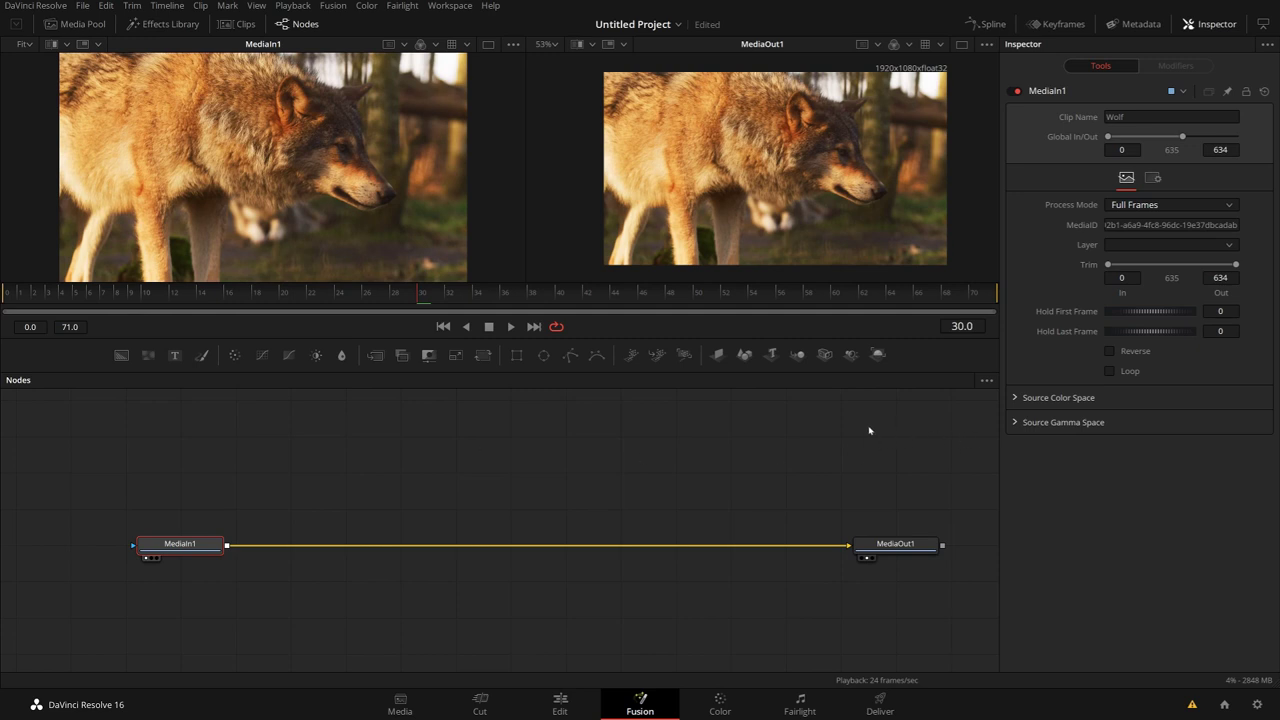
Step: Add an ImagePlane3D node and a Merge node to the node graph
left_click(700, 468)
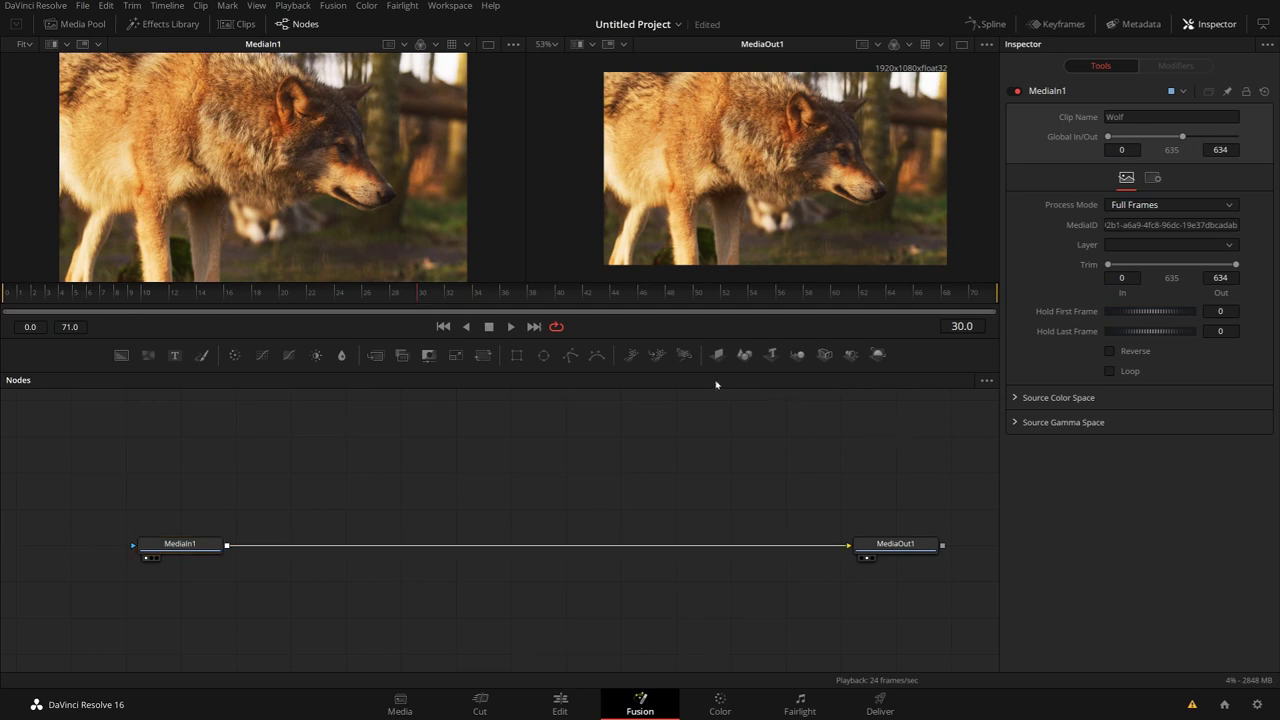
left_click_drag(817, 425, 840, 435)
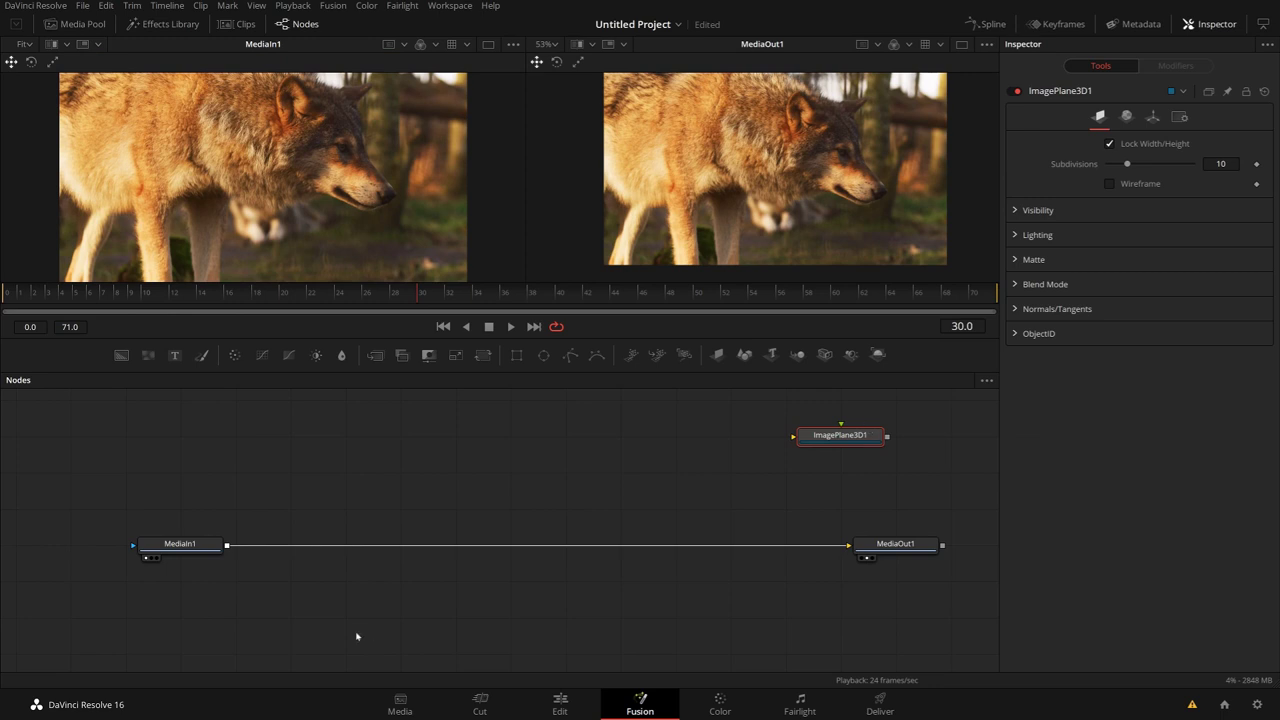
left_click_drag(381, 453, 350, 620)
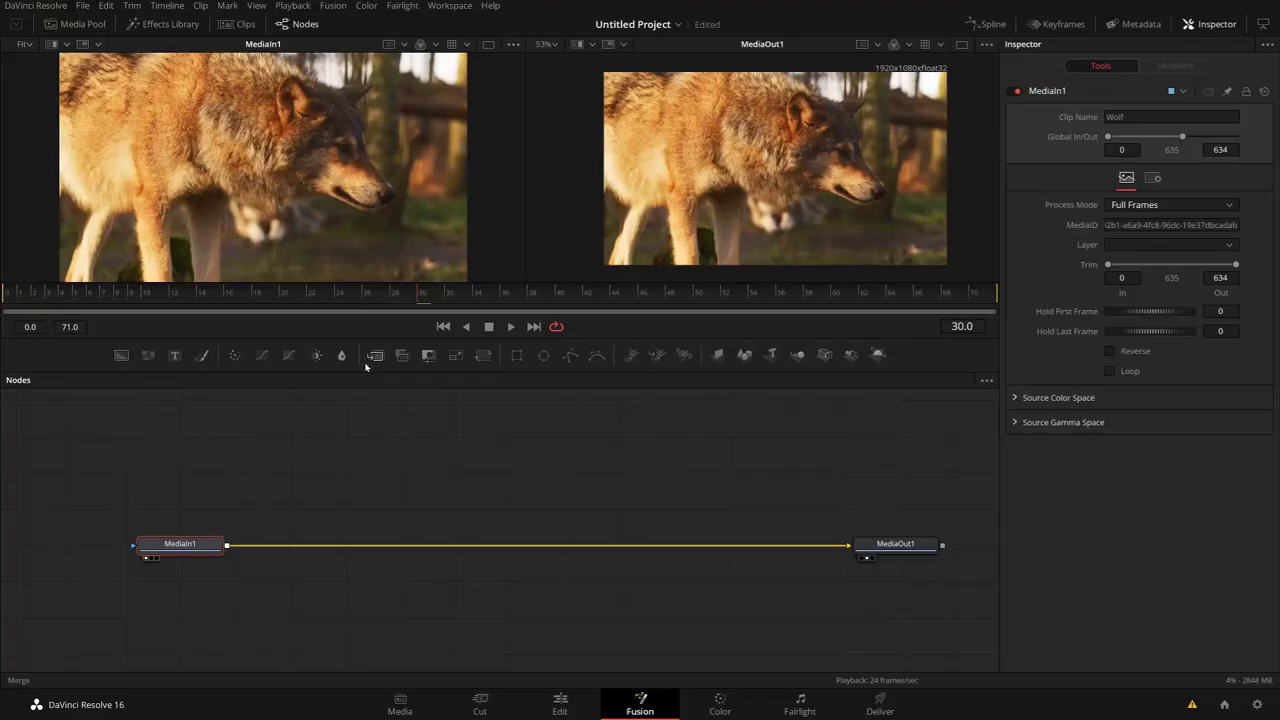
Step: Insert a Blur after the wolf clip, set Blur Size to 11.8, and add an Ellipse mask
left_click(343, 356)
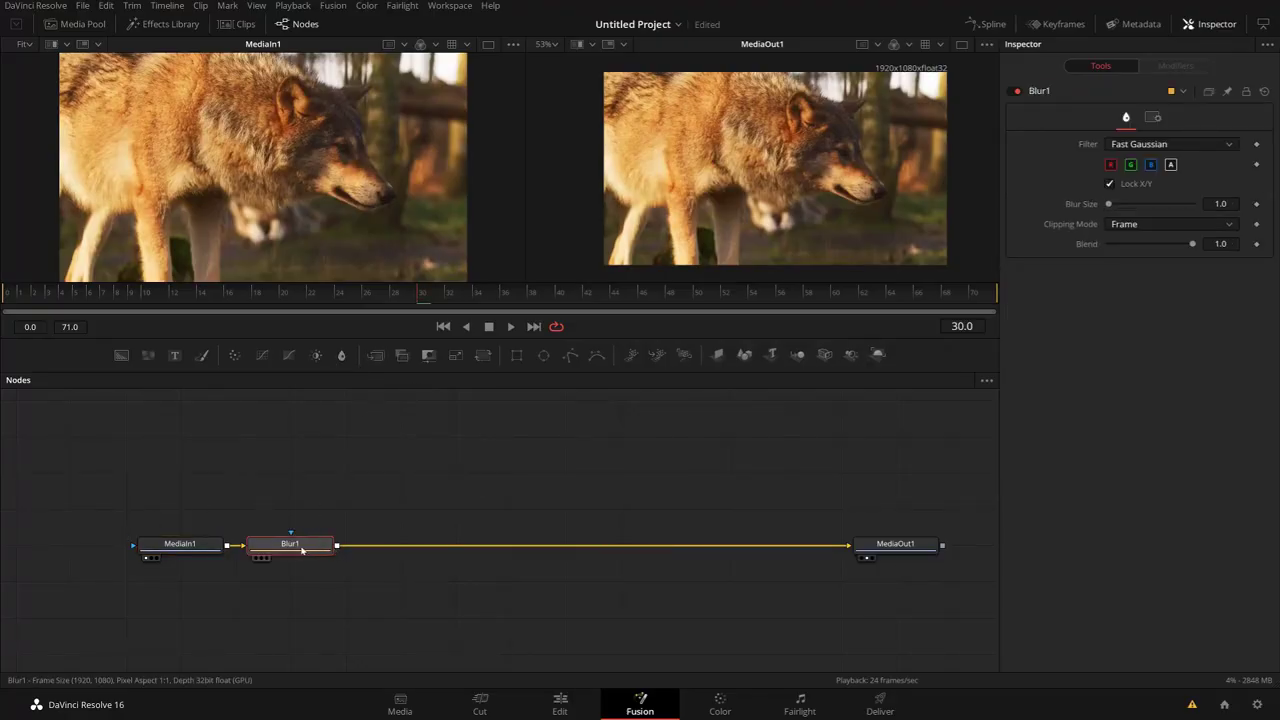
left_click_drag(286, 545, 341, 545)
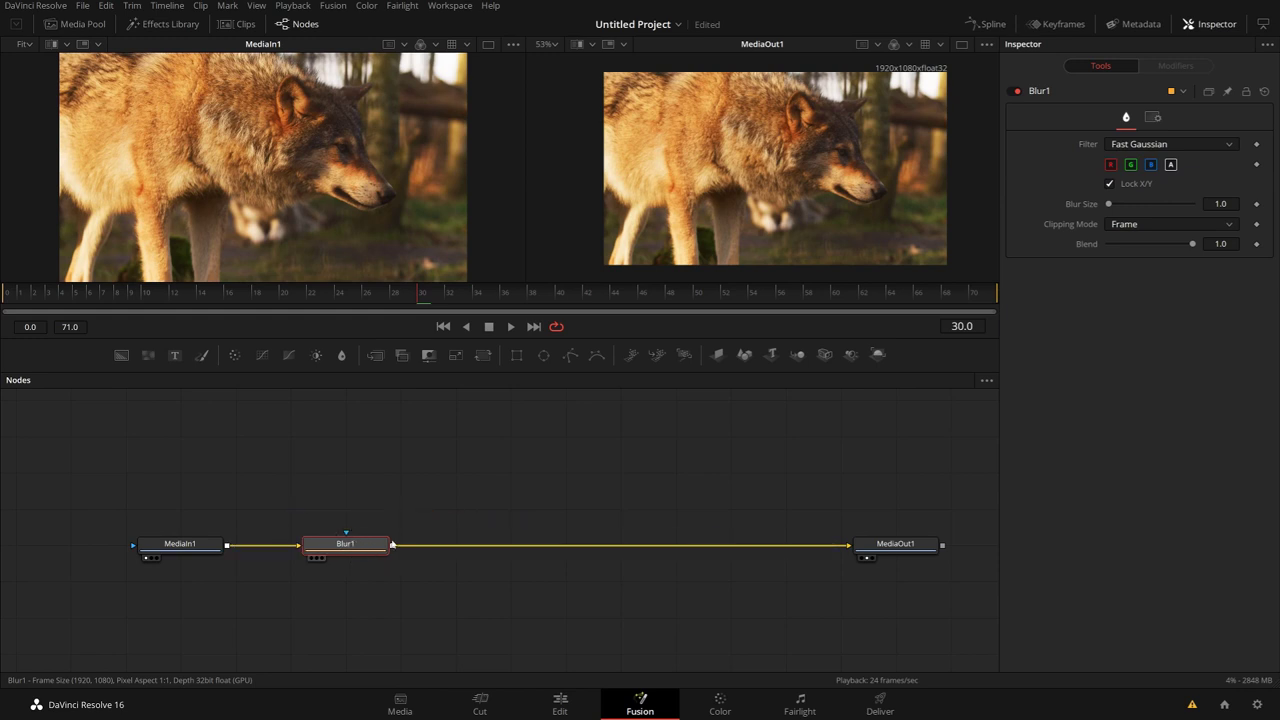
left_click_drag(1110, 208, 1117, 209)
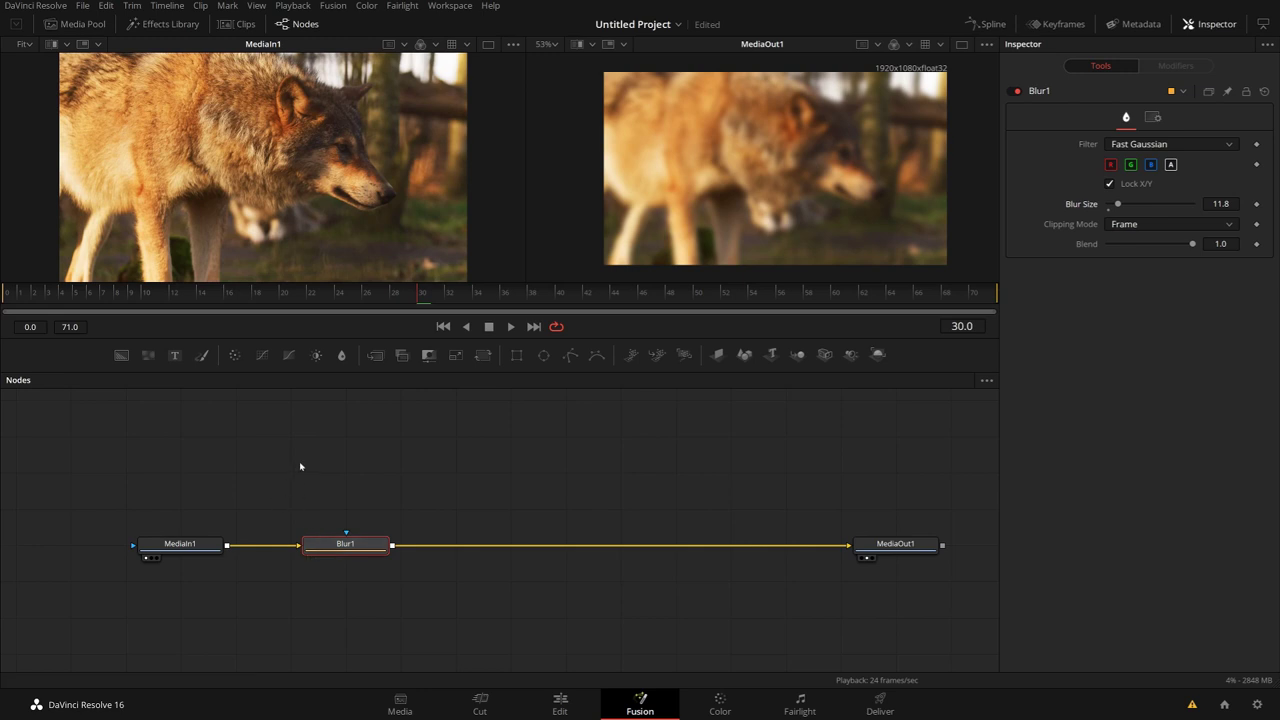
left_click(541, 357)
Step: Widen the Ellipse mask to about 0.8 and invert it so only the surroundings blur
left_click_drag(862, 181, 909, 177)
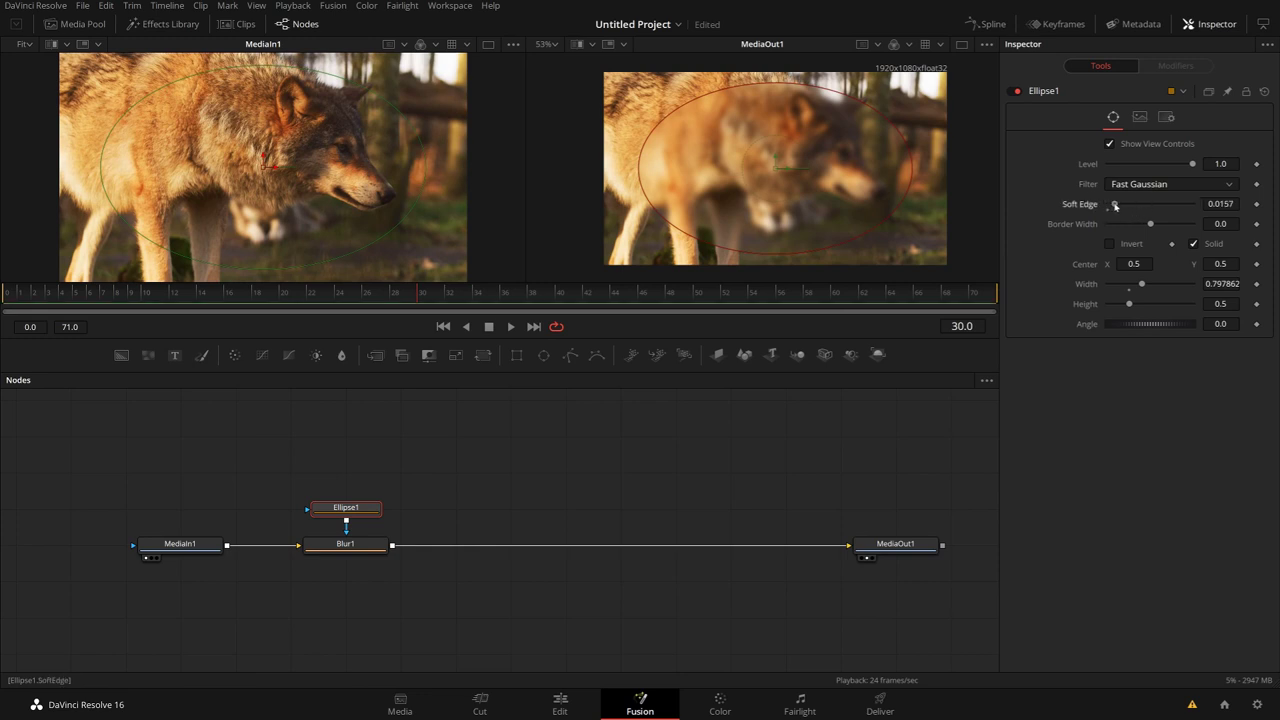
left_click(1116, 245)
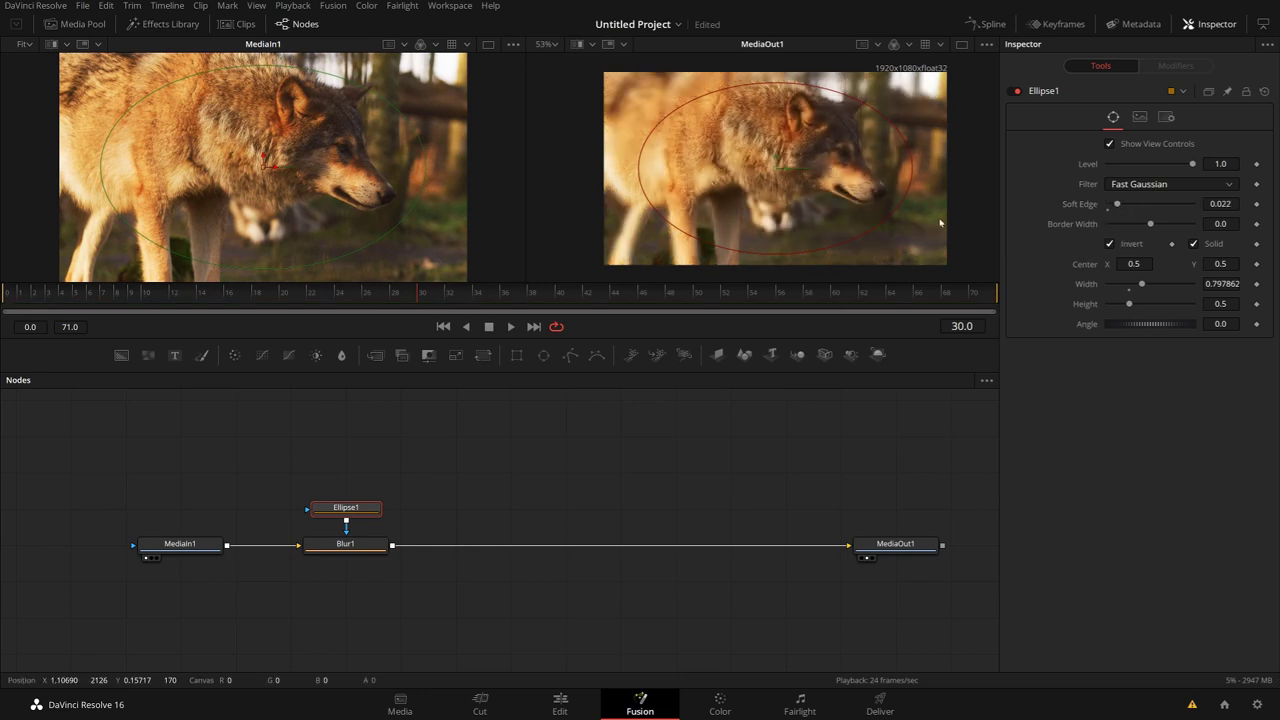
left_click(337, 550)
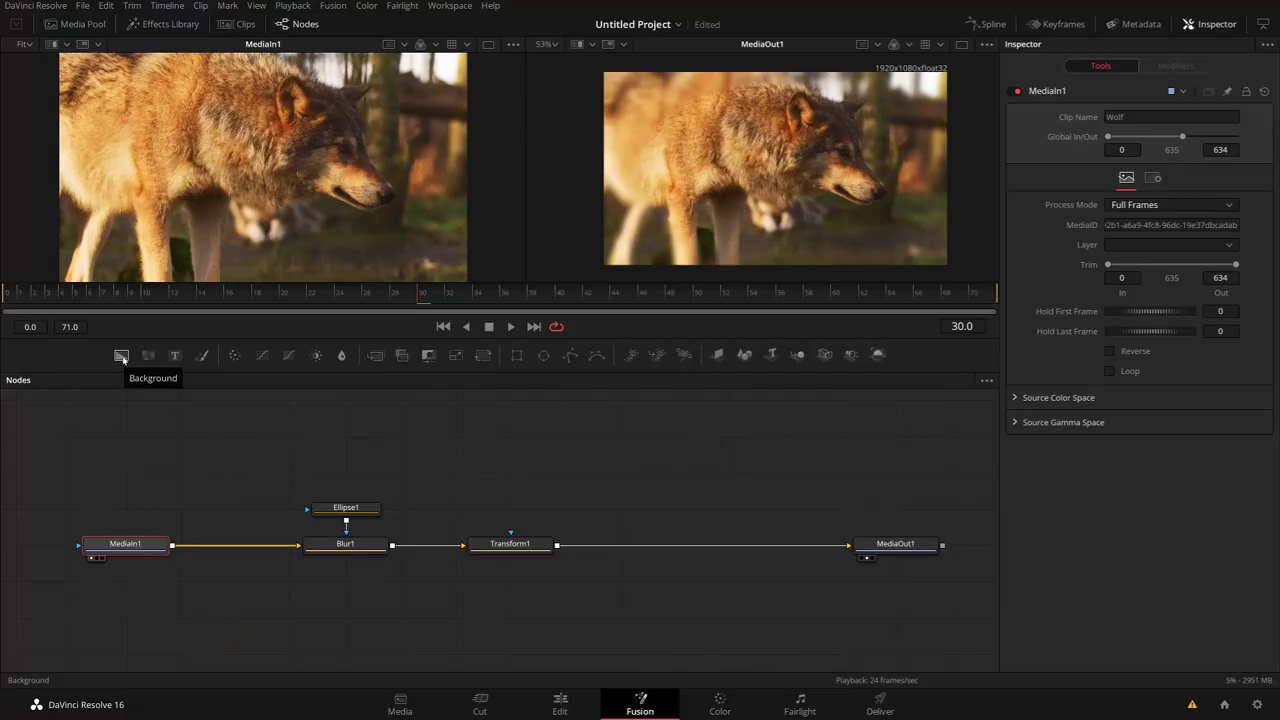
Step: Add Background1 merged with the wolf clip and swap the Merge's inputs with Ctrl+T
left_click(122, 356)
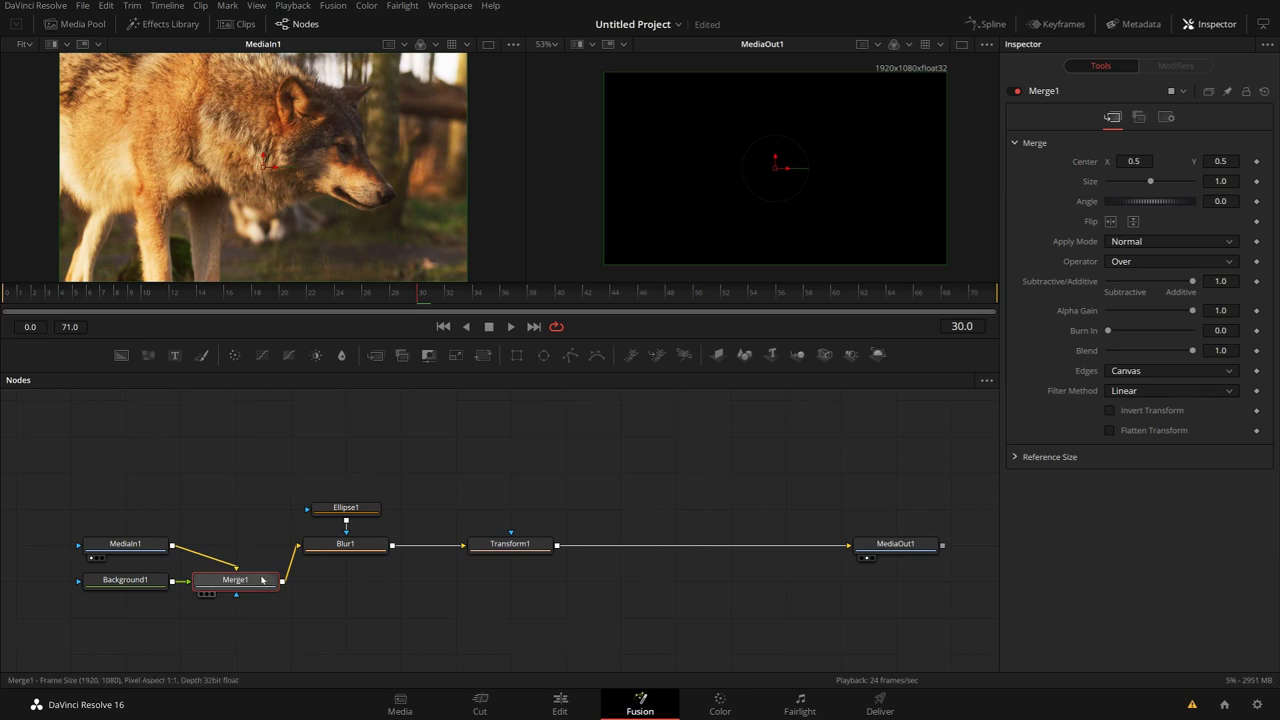
key("ctrl+t")
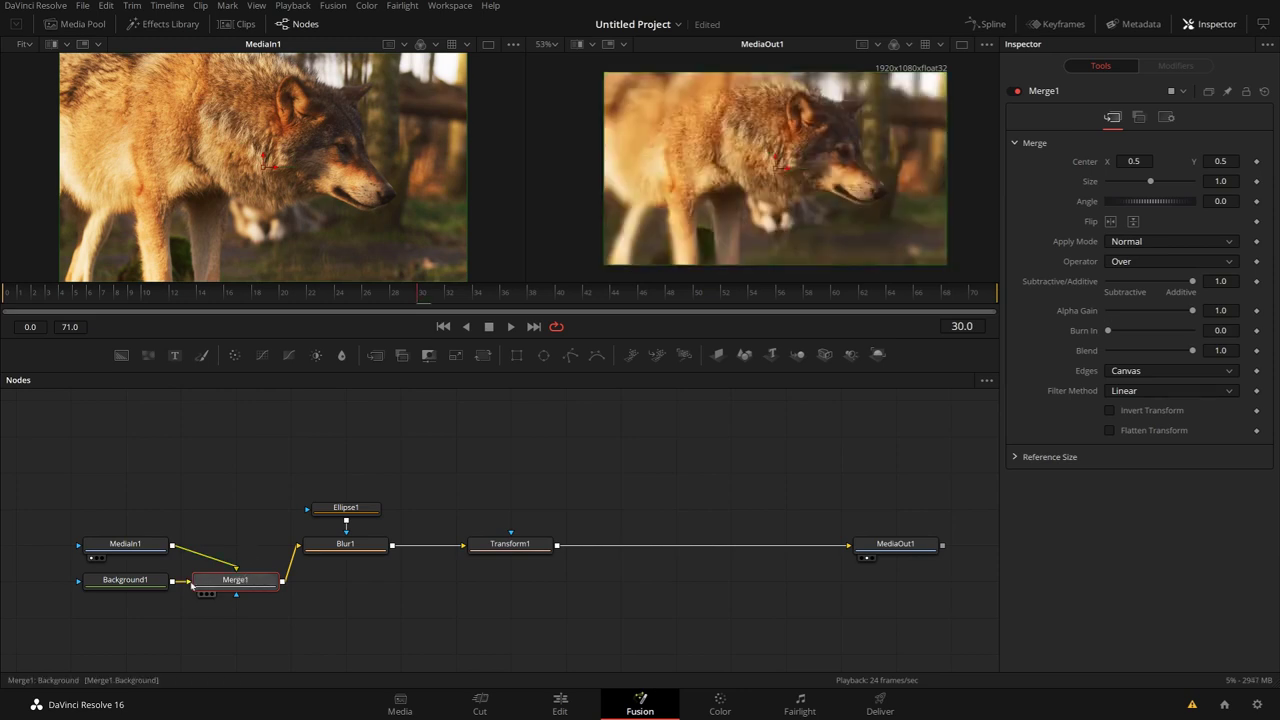
key("ctrl+t")
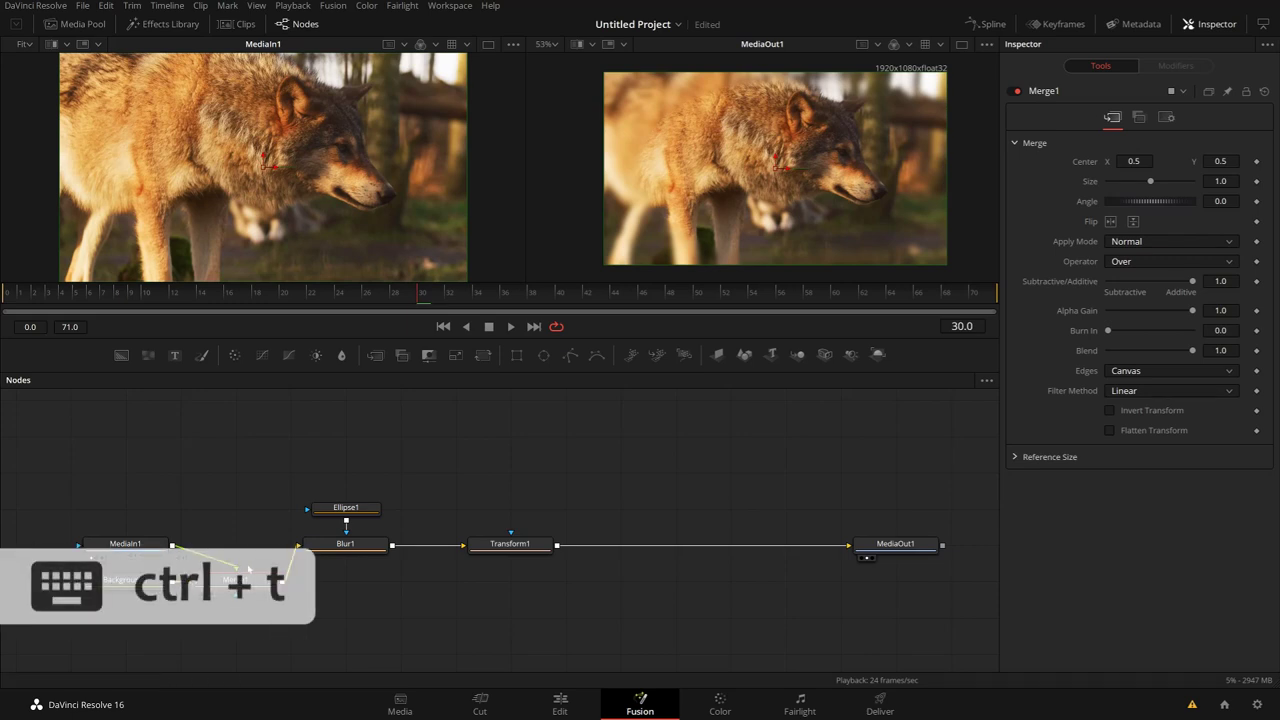
Step: Rearrange the wolf clip, Background1 and Merge1 nodes level with Blur1
left_click_drag(185, 612, 30, 500)
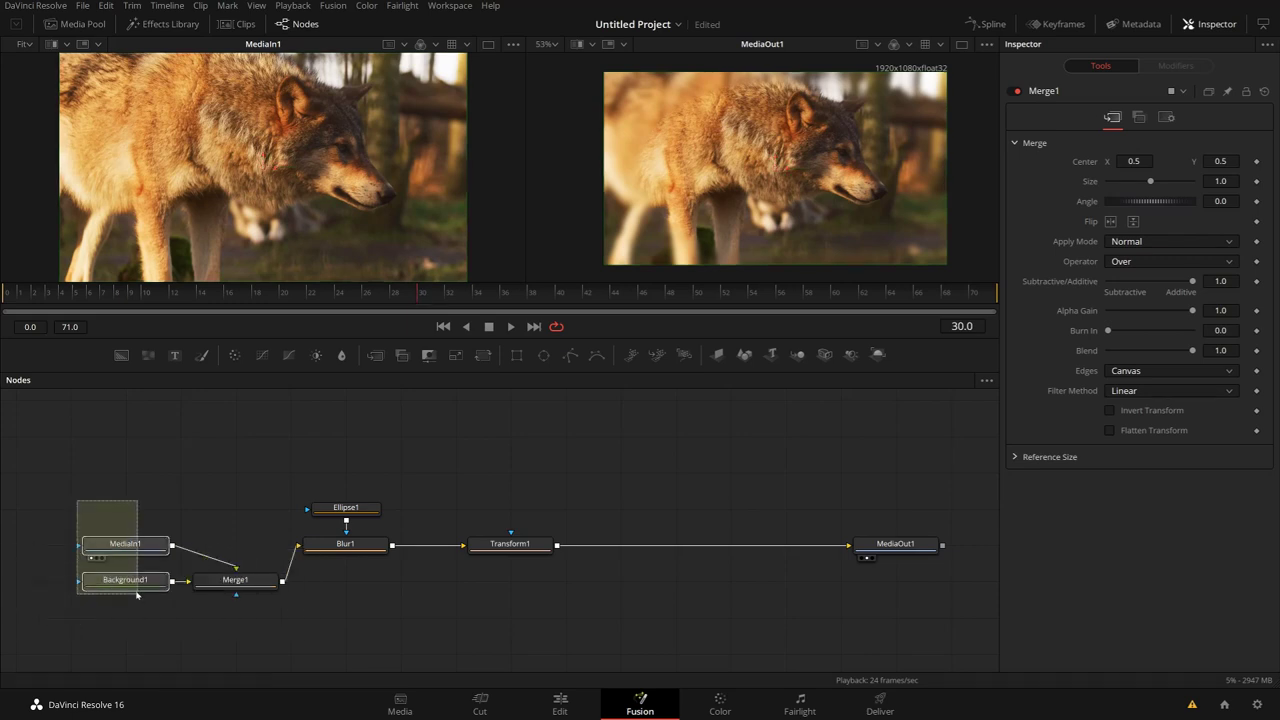
left_click_drag(120, 580, 65, 580)
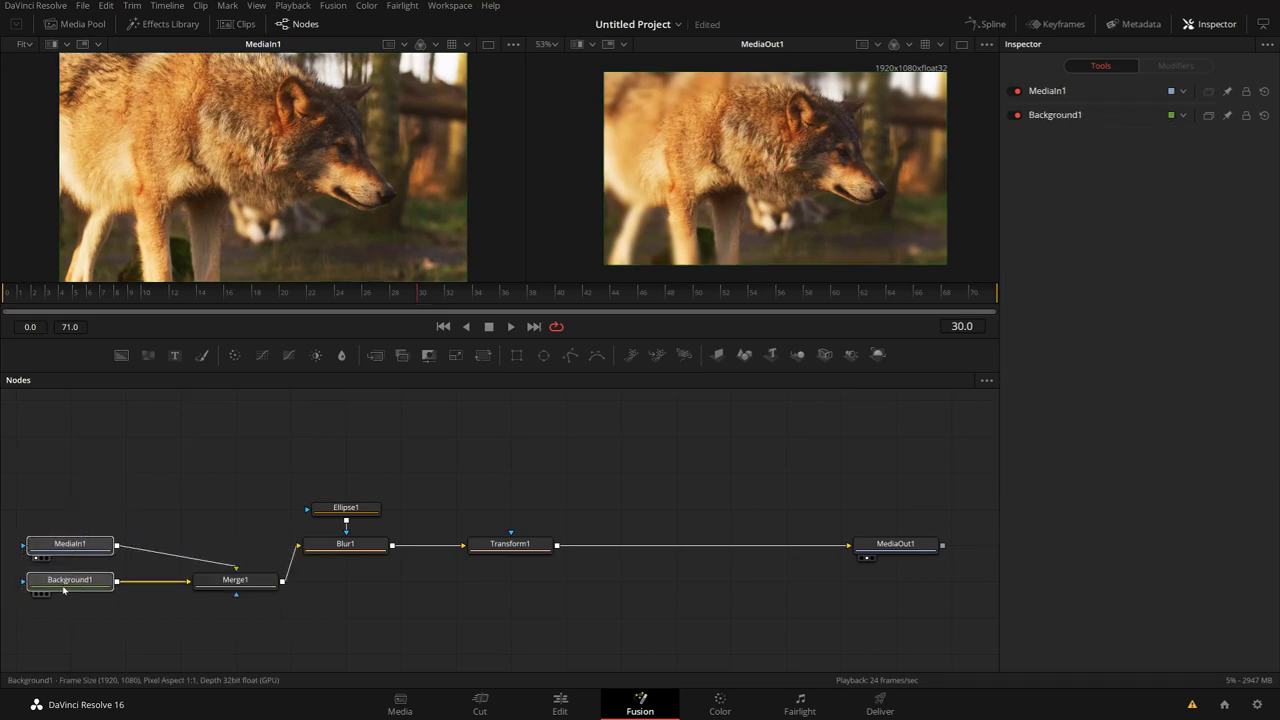
left_click(226, 595)
left_click_drag(12, 494, 247, 560)
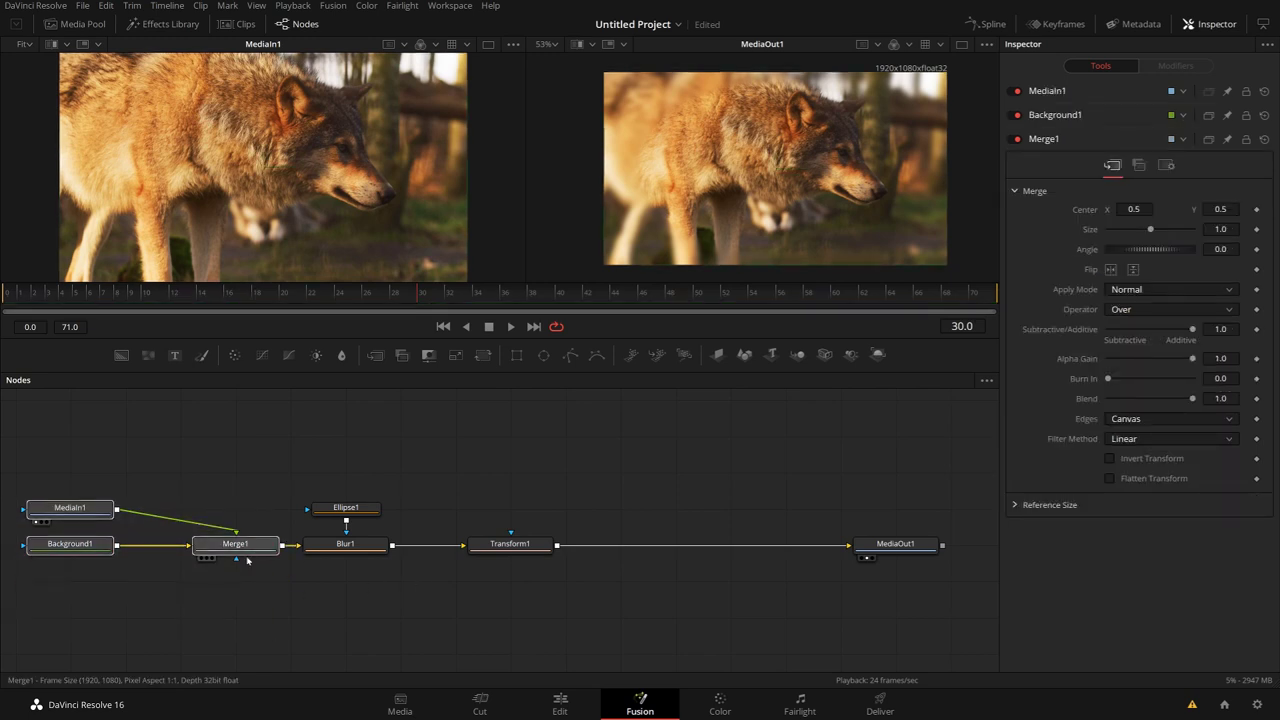
left_click(138, 541)
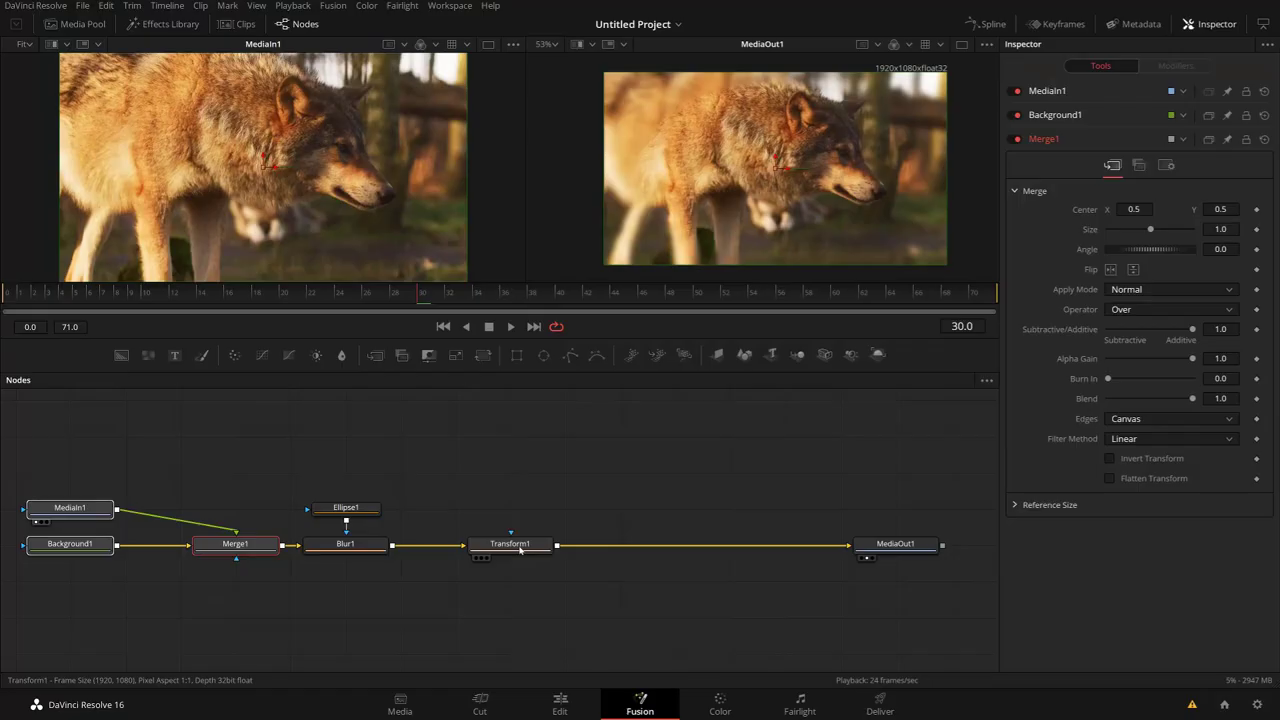
Step: Move Transform1 from after Blur1 onto the link between the wolf clip and Merge1
left_click_drag(518, 549, 211, 521)
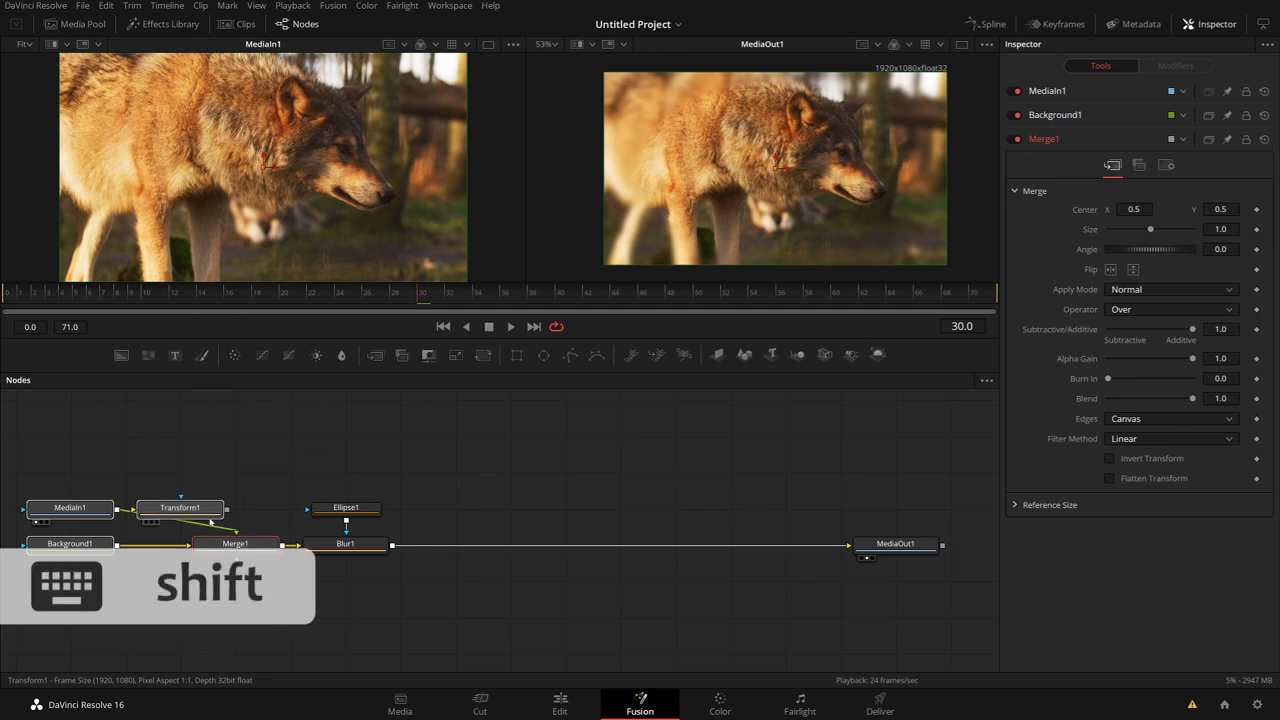
left_click(178, 509)
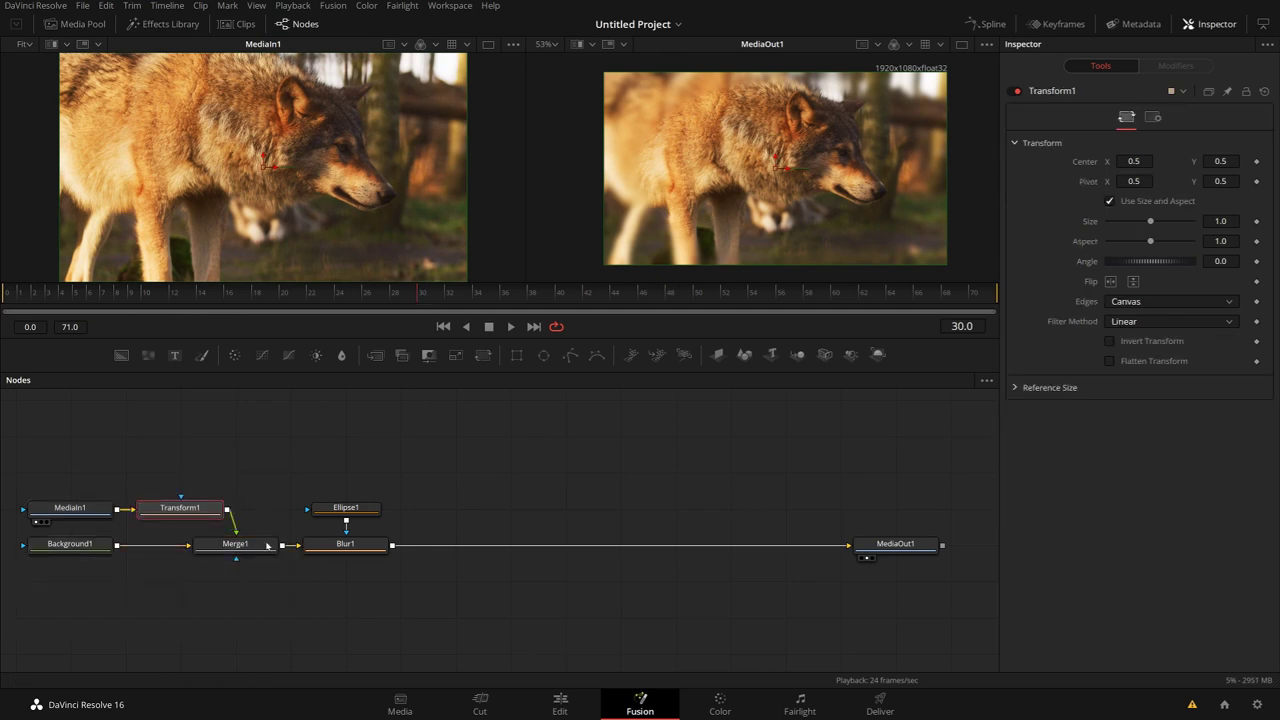
left_click_drag(278, 598, 392, 598)
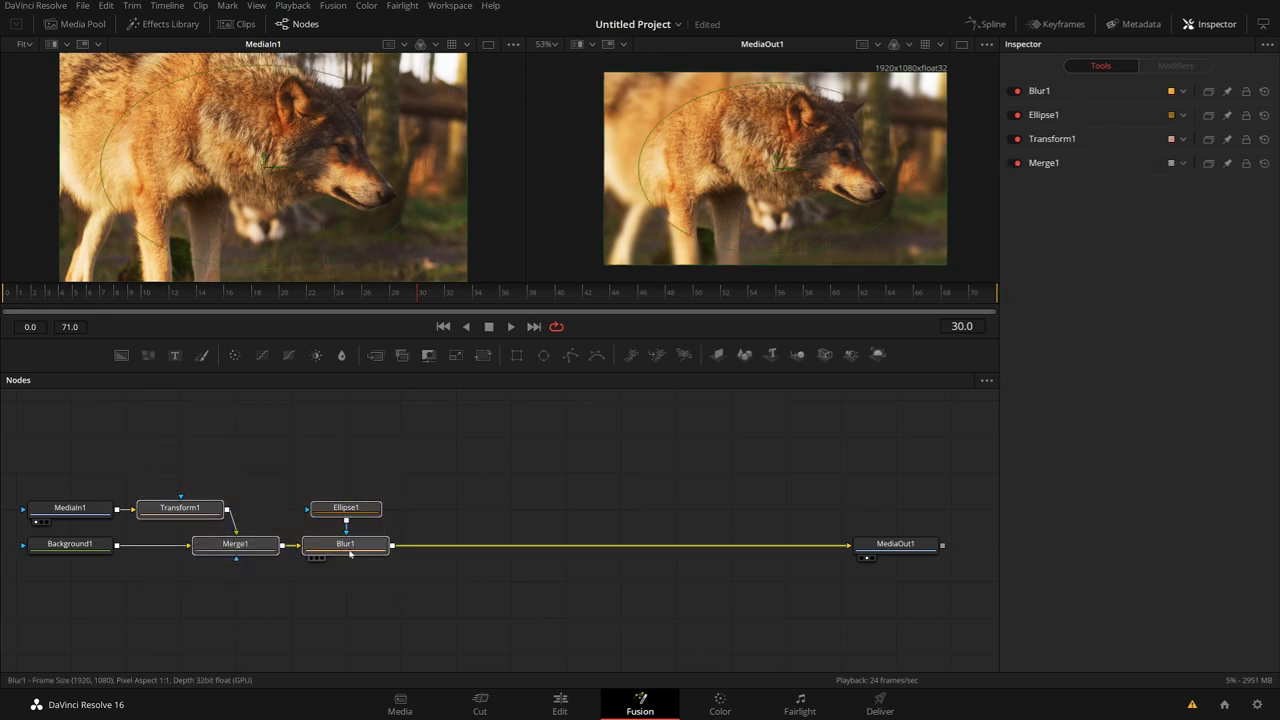
Step: Shift the selected nodes right and shrink the Transform's size to 0.73
left_click_drag(374, 551, 538, 550)
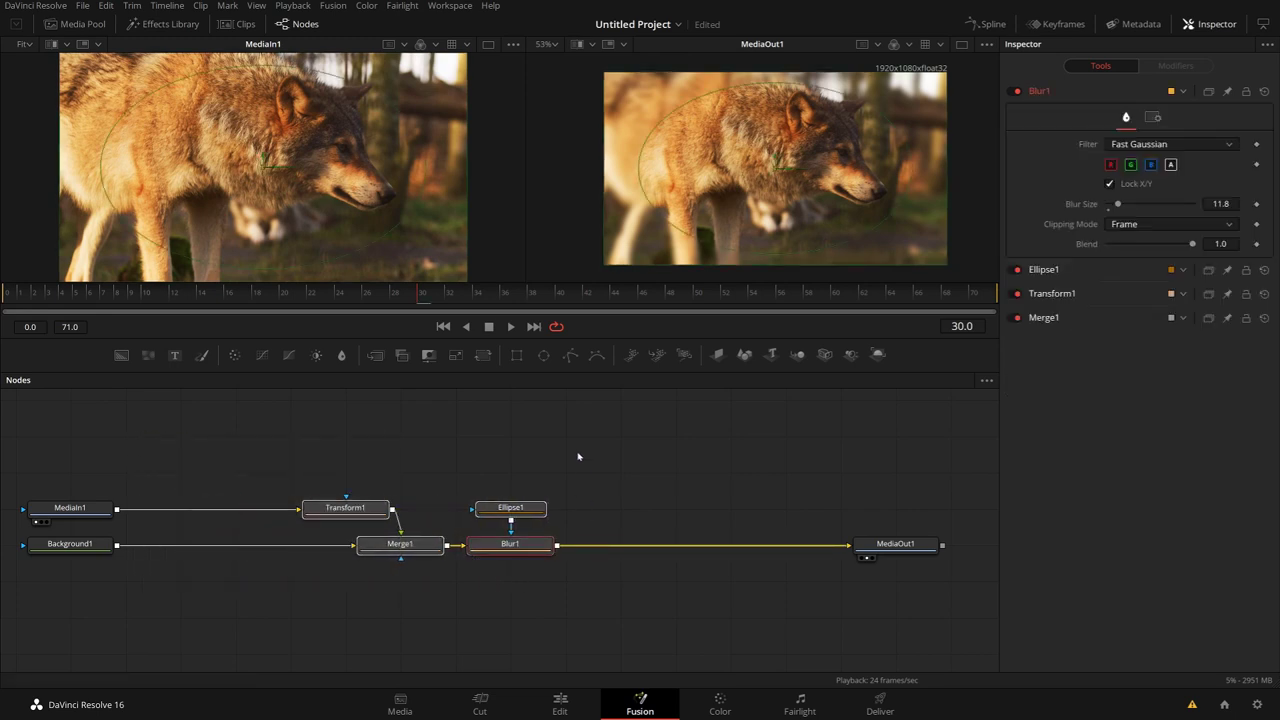
left_click(345, 508)
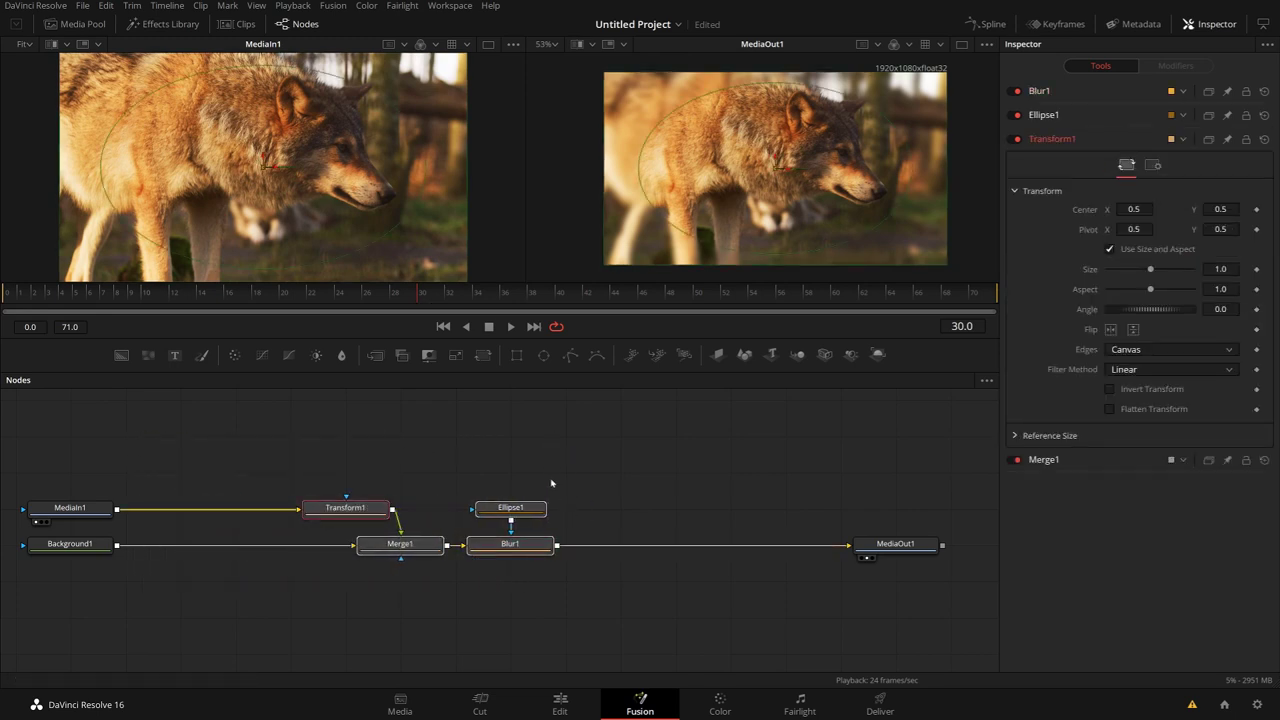
left_click(352, 510)
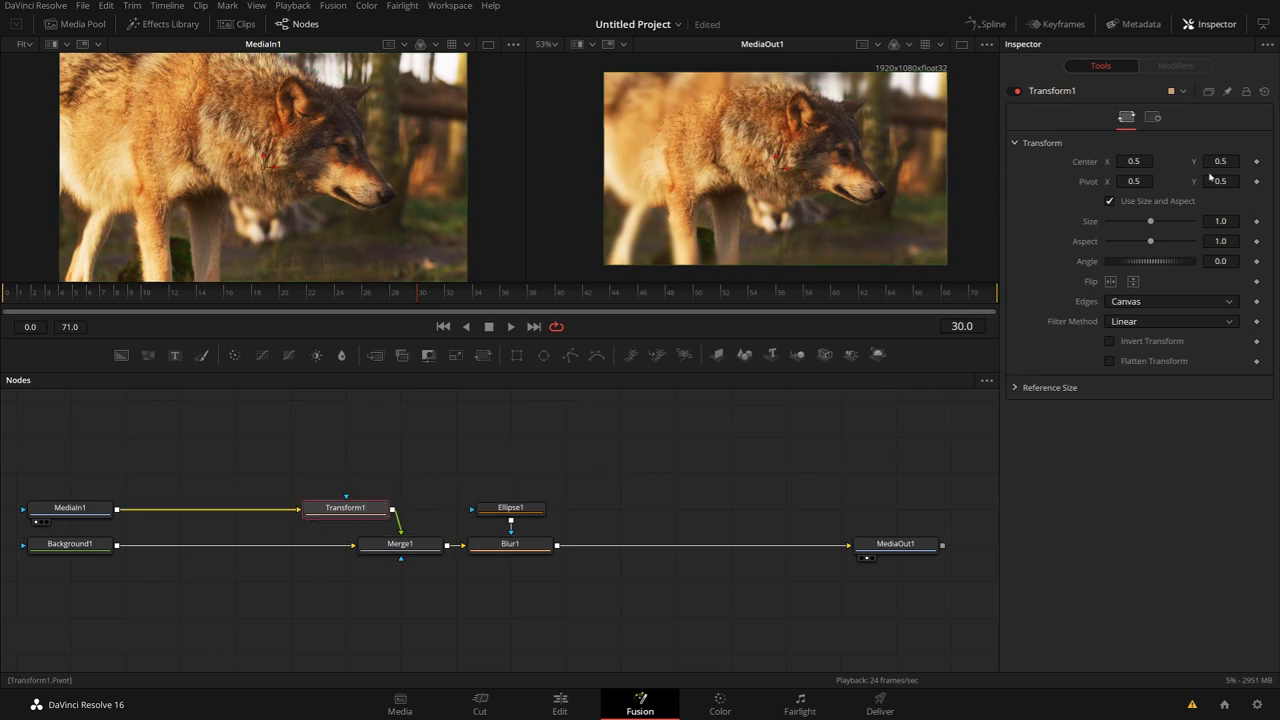
left_click_drag(1150, 221, 1139, 222)
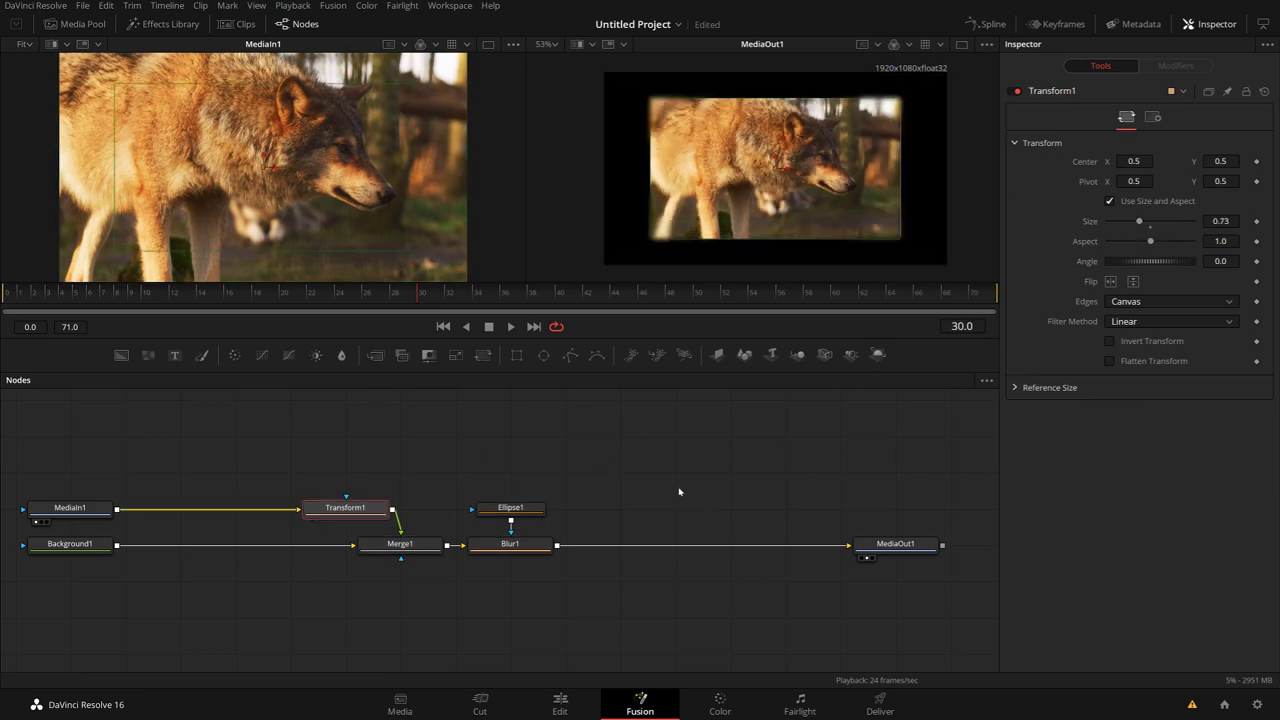
Step: Move Blur1 and its Ellipse1 mask onto the MediaIn1-to-Transform1 link, then deselect
left_click_drag(572, 434, 505, 598)
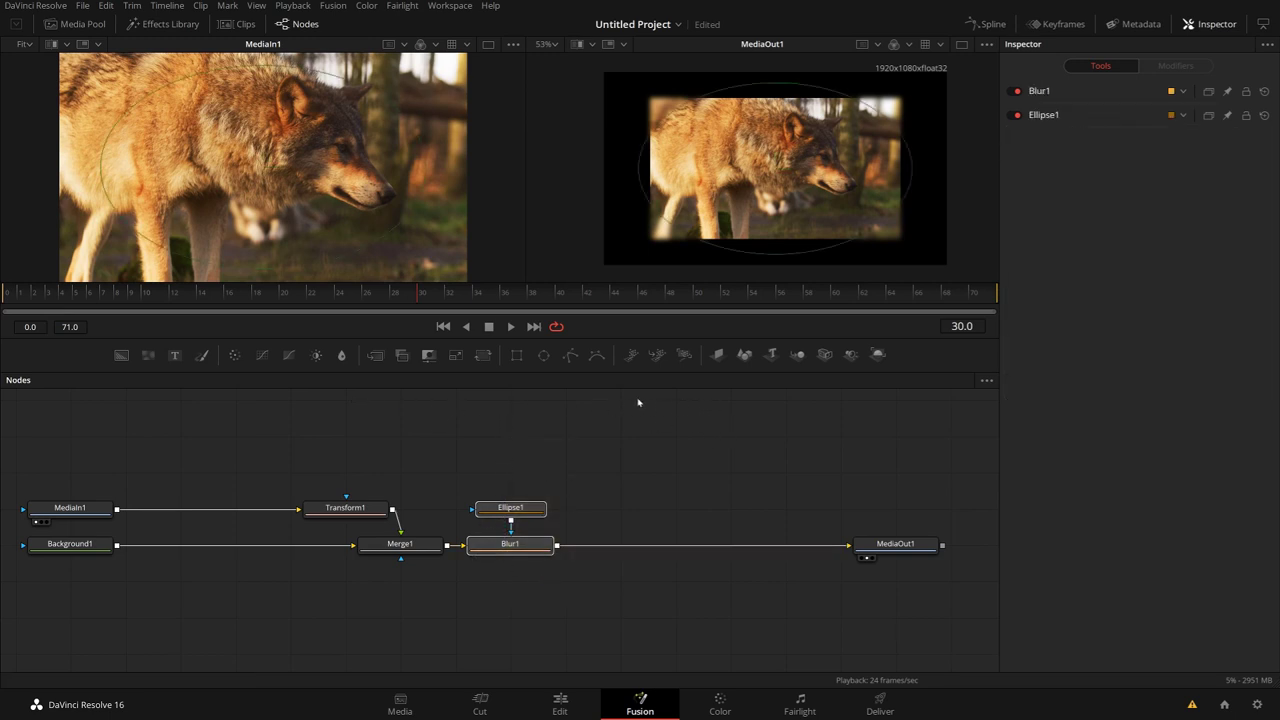
left_click(574, 606)
left_click(533, 558)
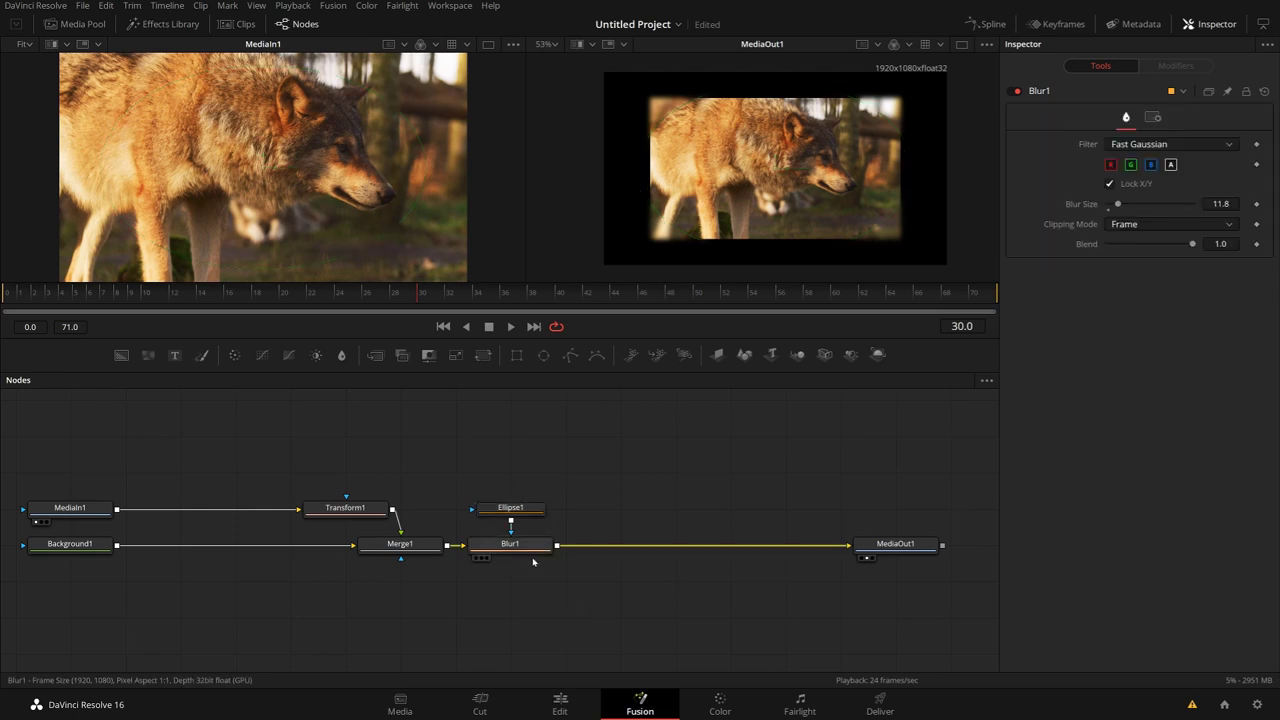
left_click_drag(527, 551, 746, 442)
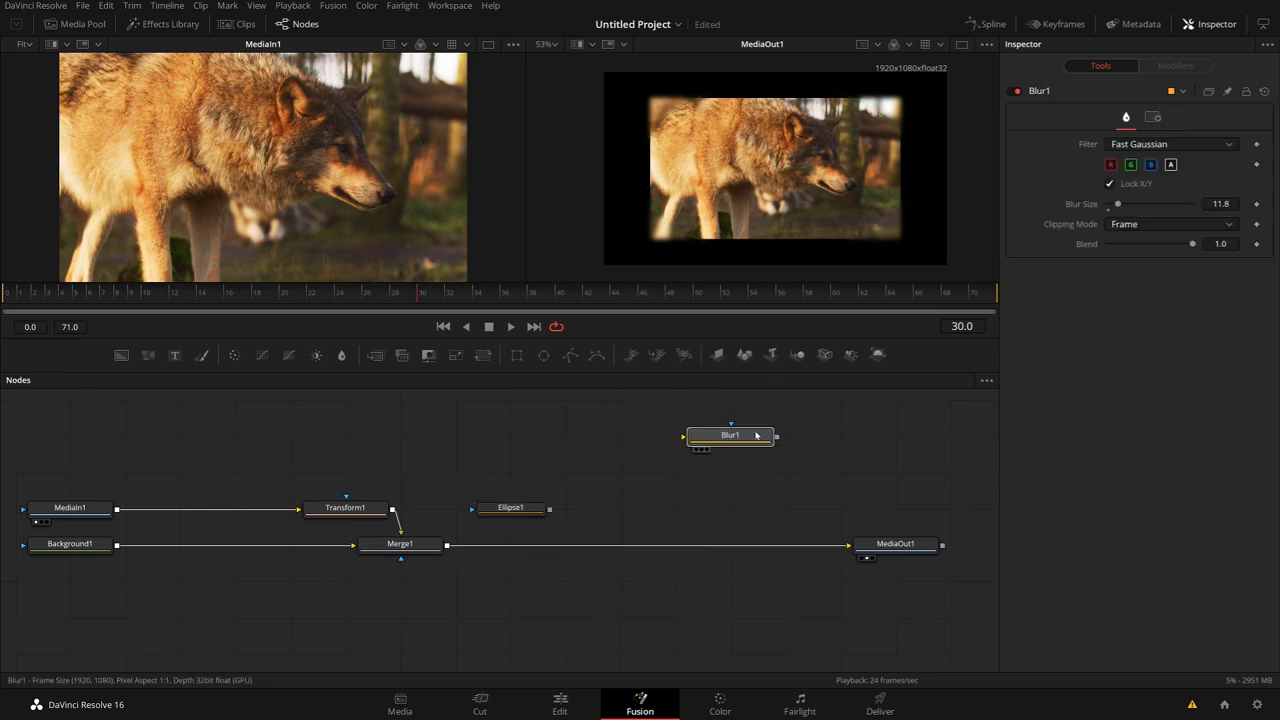
key("ctrl+z")
left_click_drag(618, 598, 505, 452)
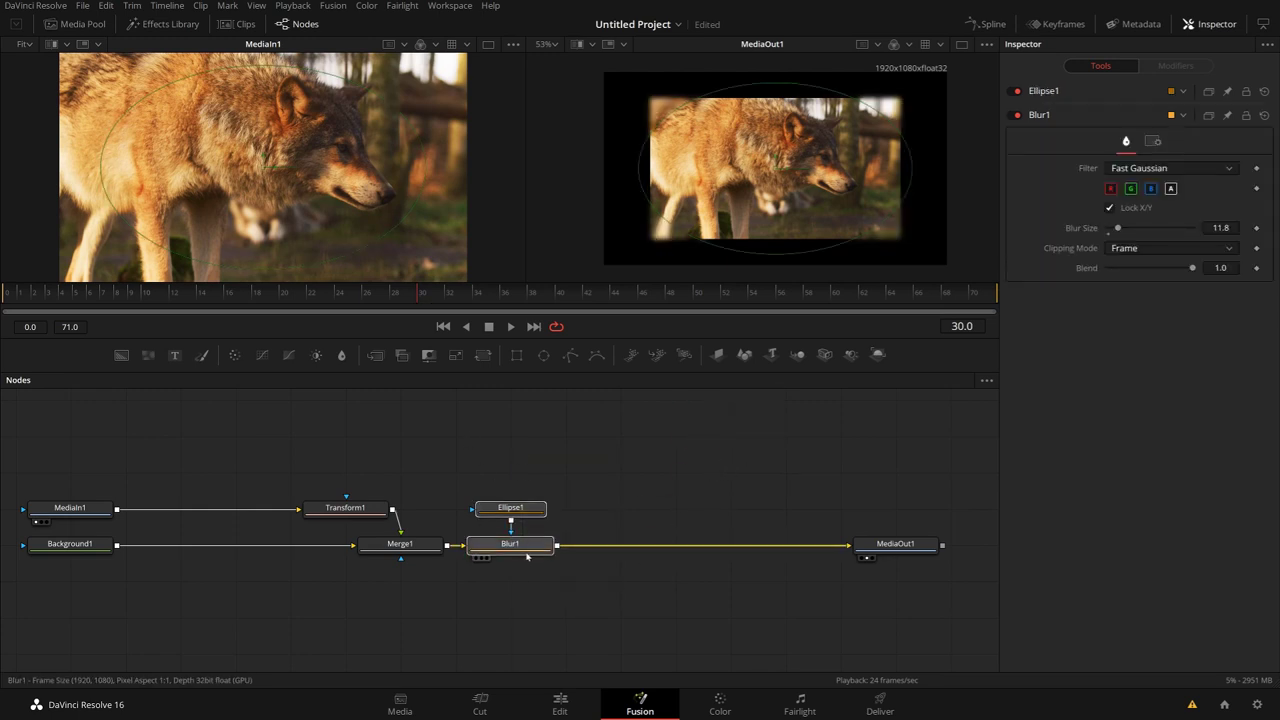
left_click_drag(506, 555, 220, 514)
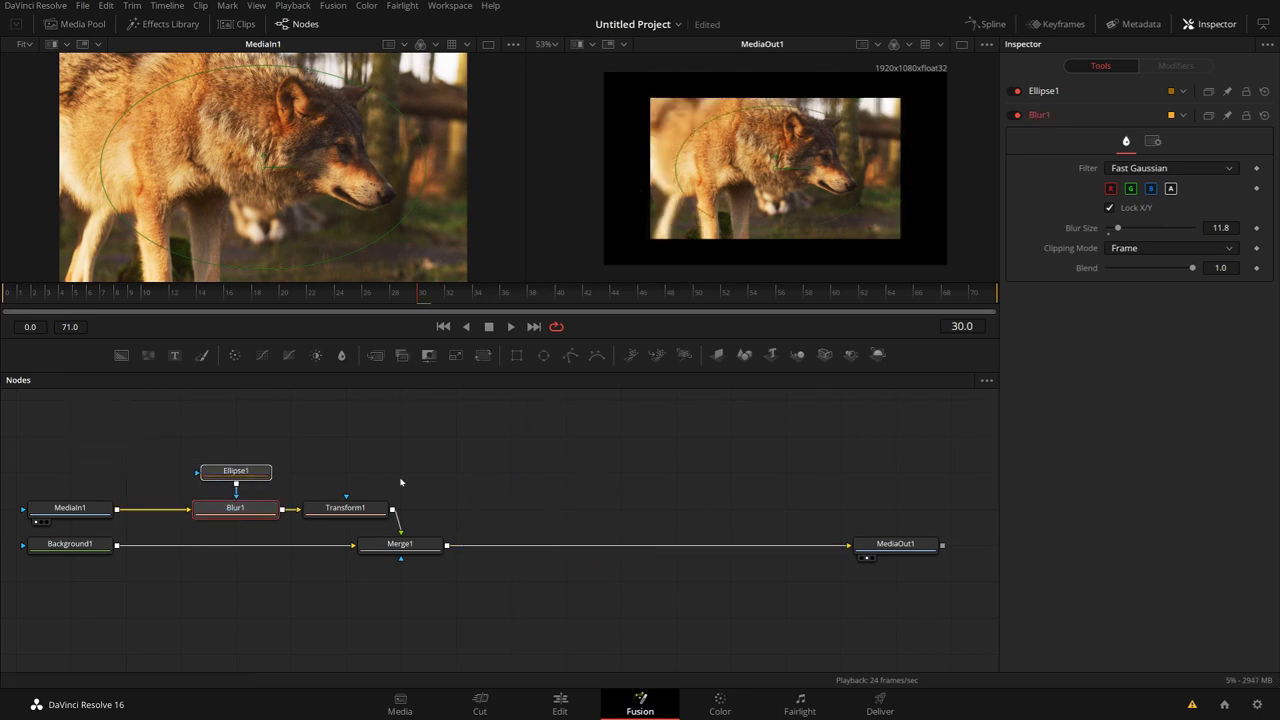
left_click(620, 477)
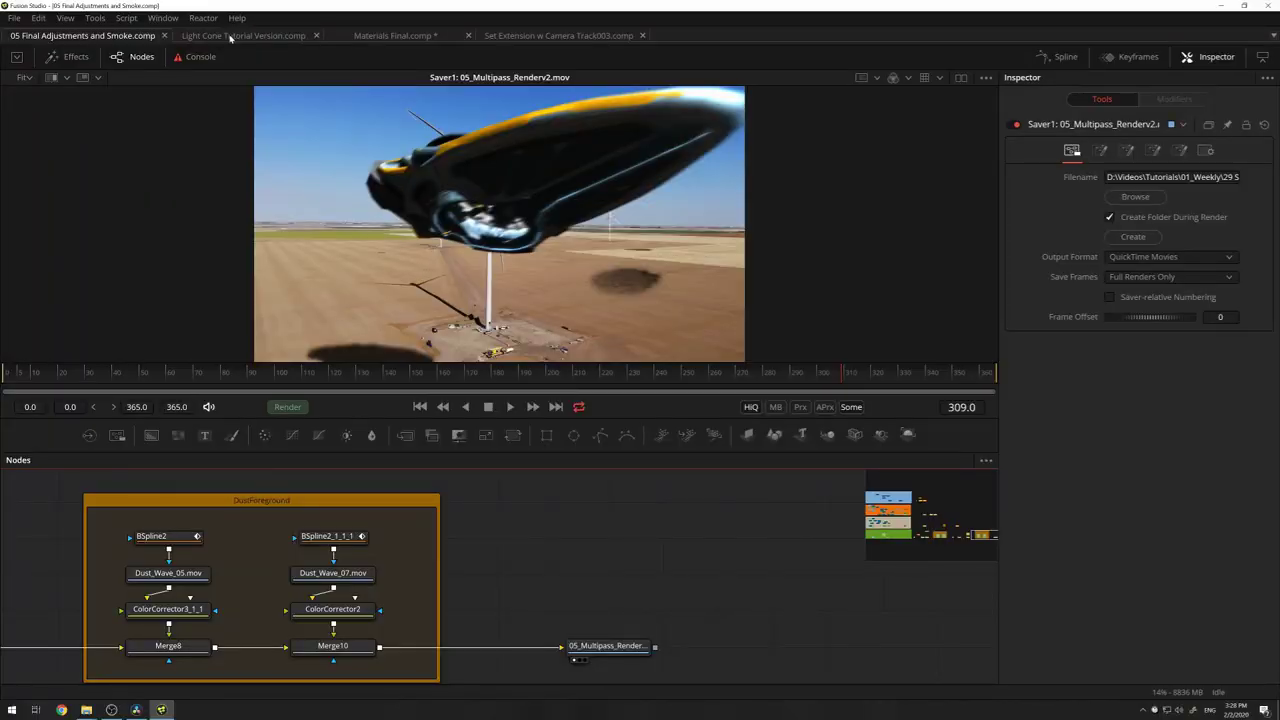
Step: View the Light Cone Tutorial Version, Materials Final, then Set Extension w Camera Track003 comps
left_click(235, 36)
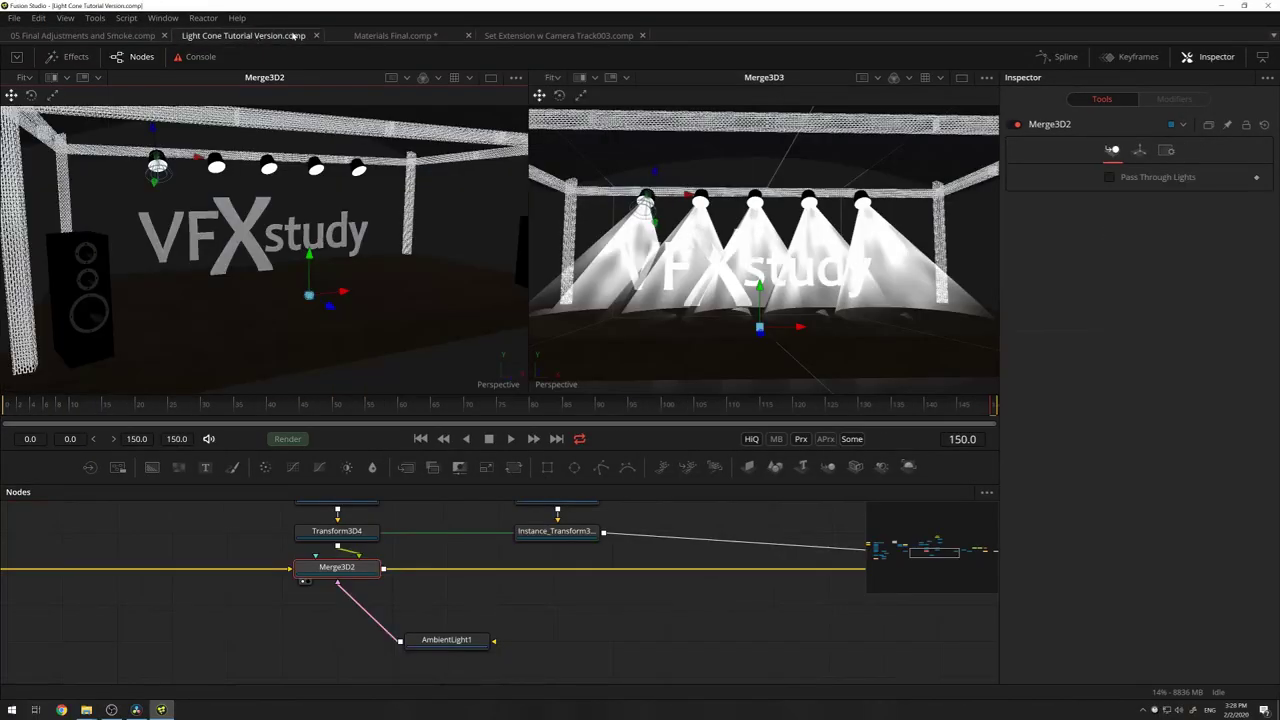
left_click(394, 37)
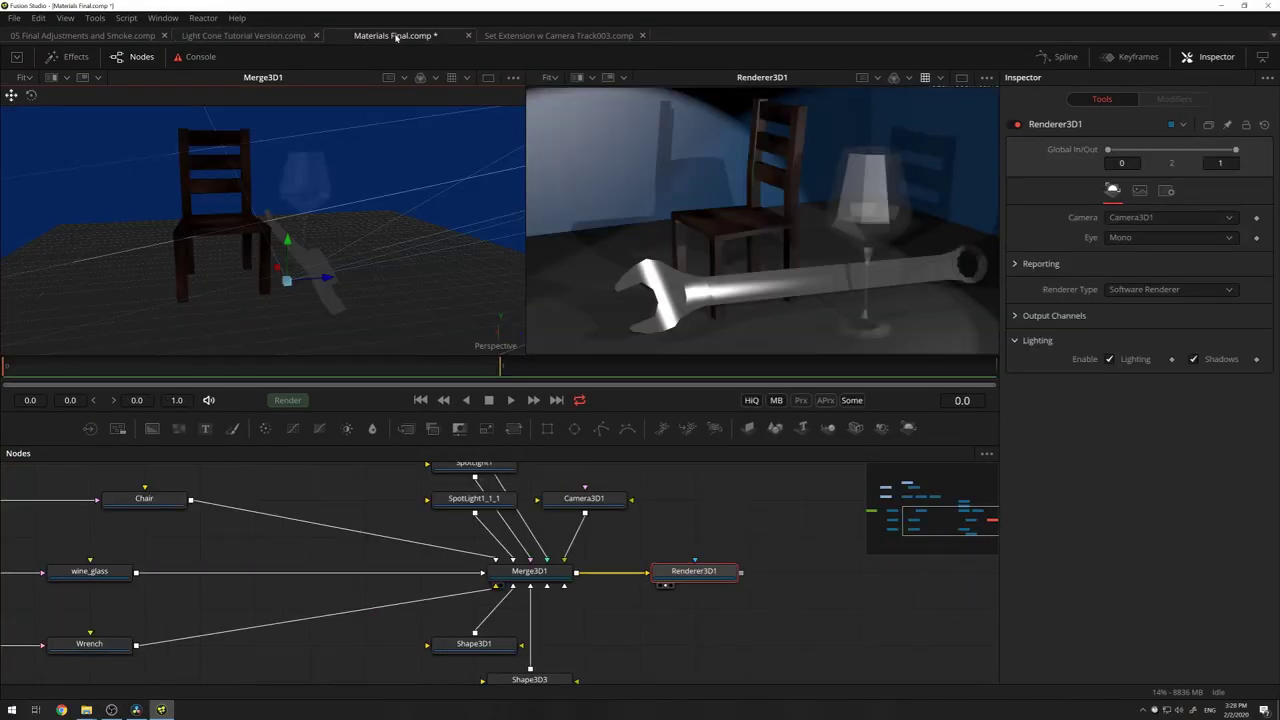
left_click(556, 37)
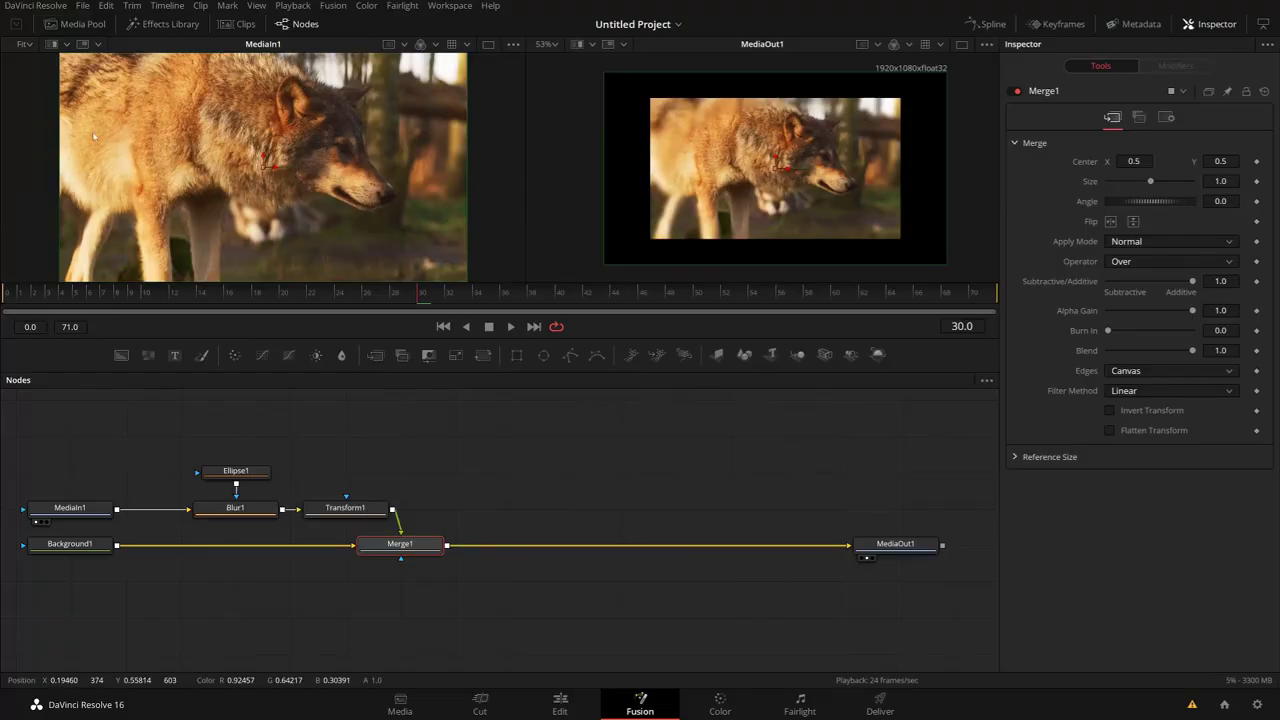
Step: Open Resolve's File menu to see the file and project commands
left_click(84, 6)
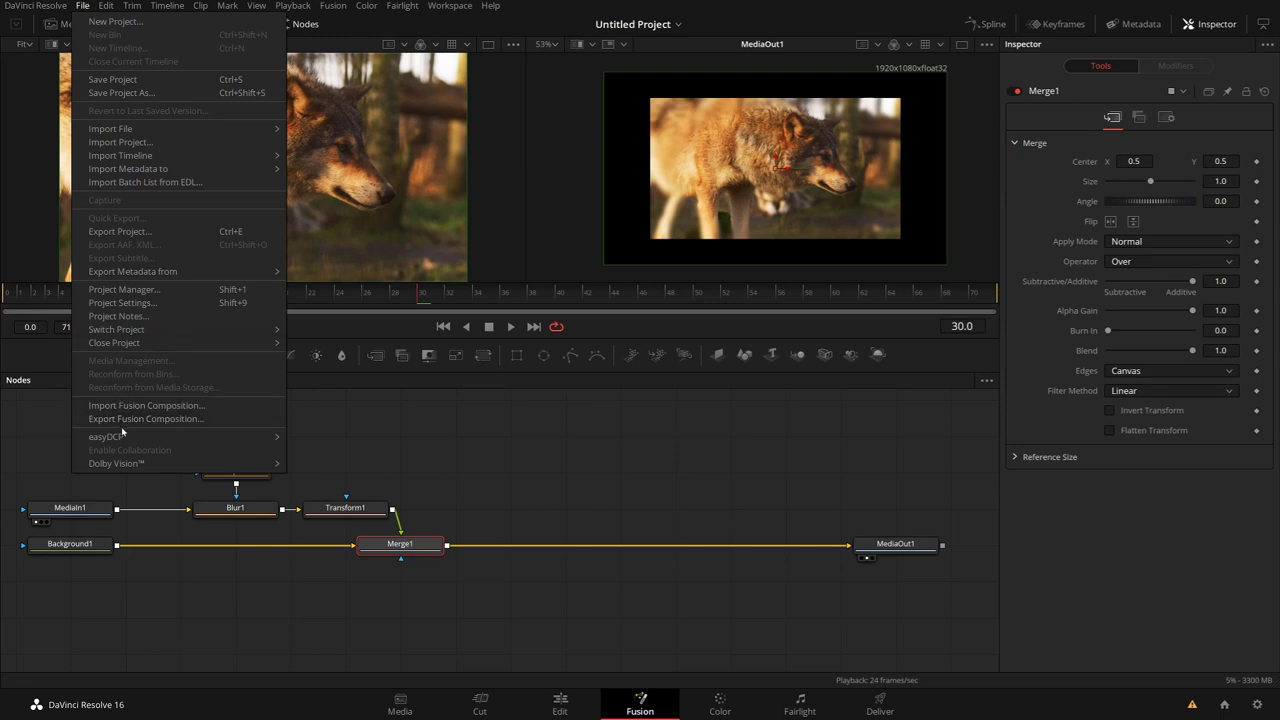
Step: Begin Export Fusion Composition, then cancel the save dialog
left_click(105, 421)
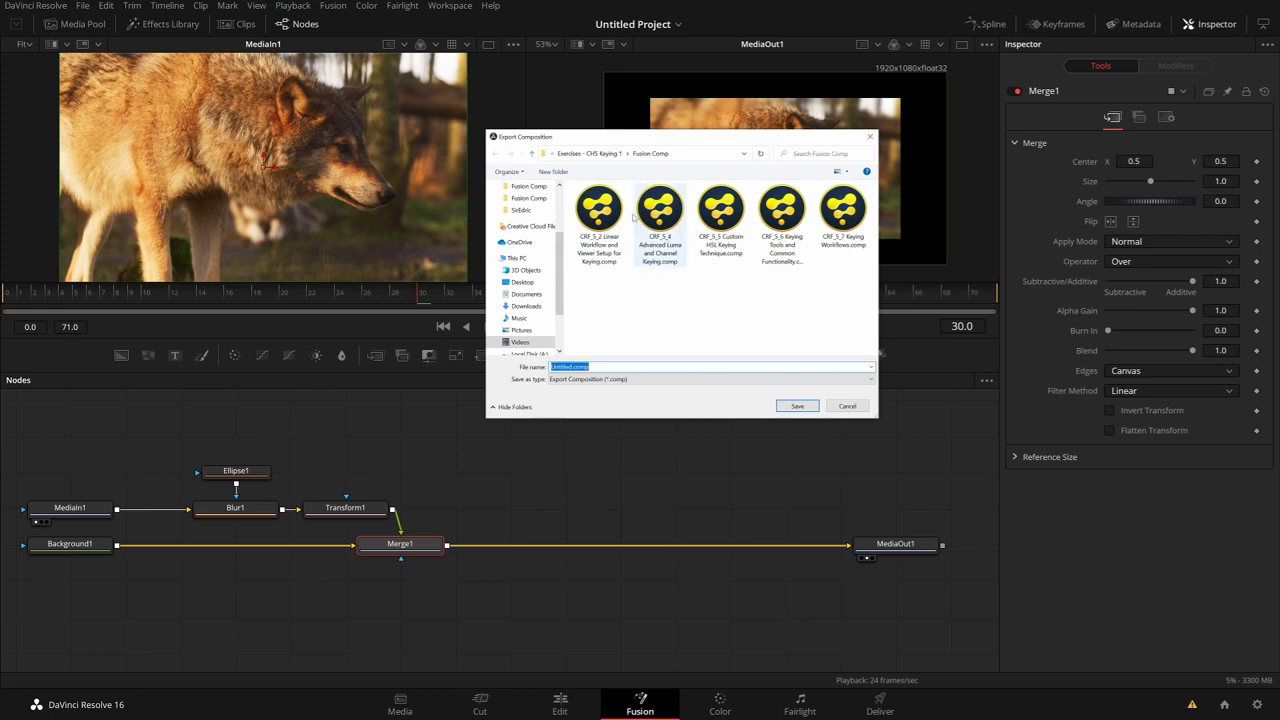
left_click(845, 407)
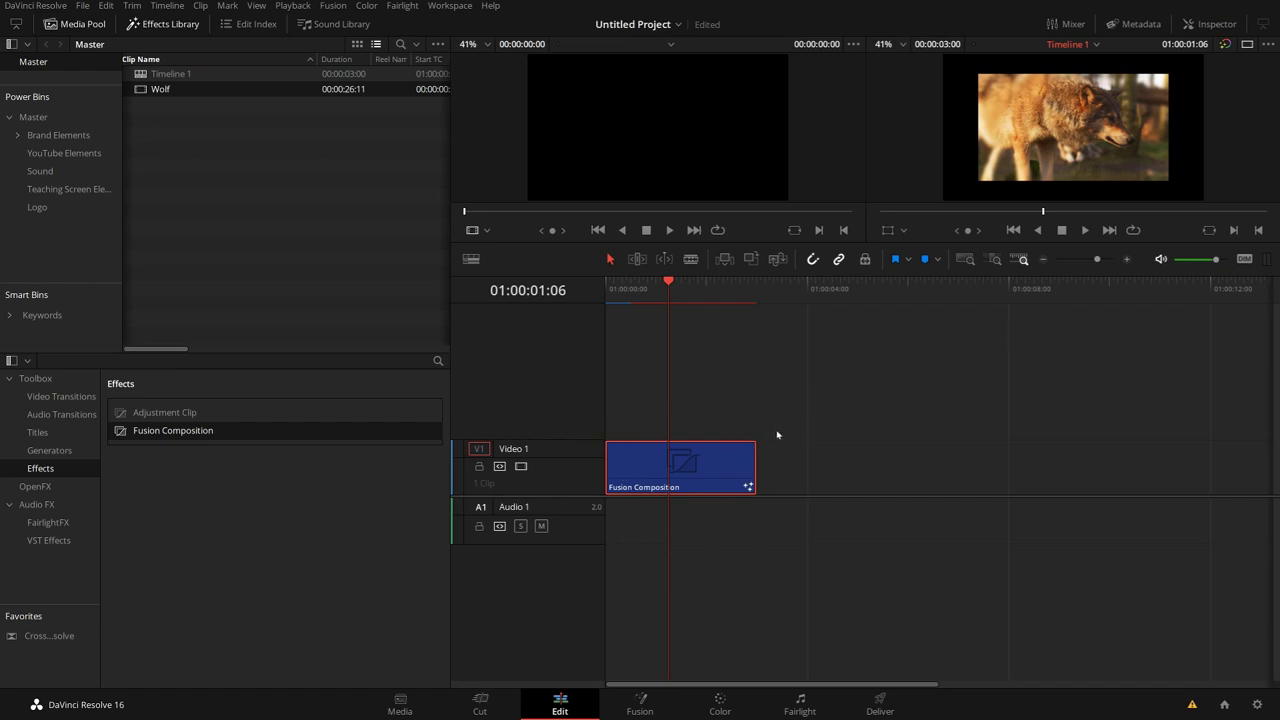
Step: Close the Effects Library, browse the View menu, and show the YouTube Elements bin's clips
left_click(158, 25)
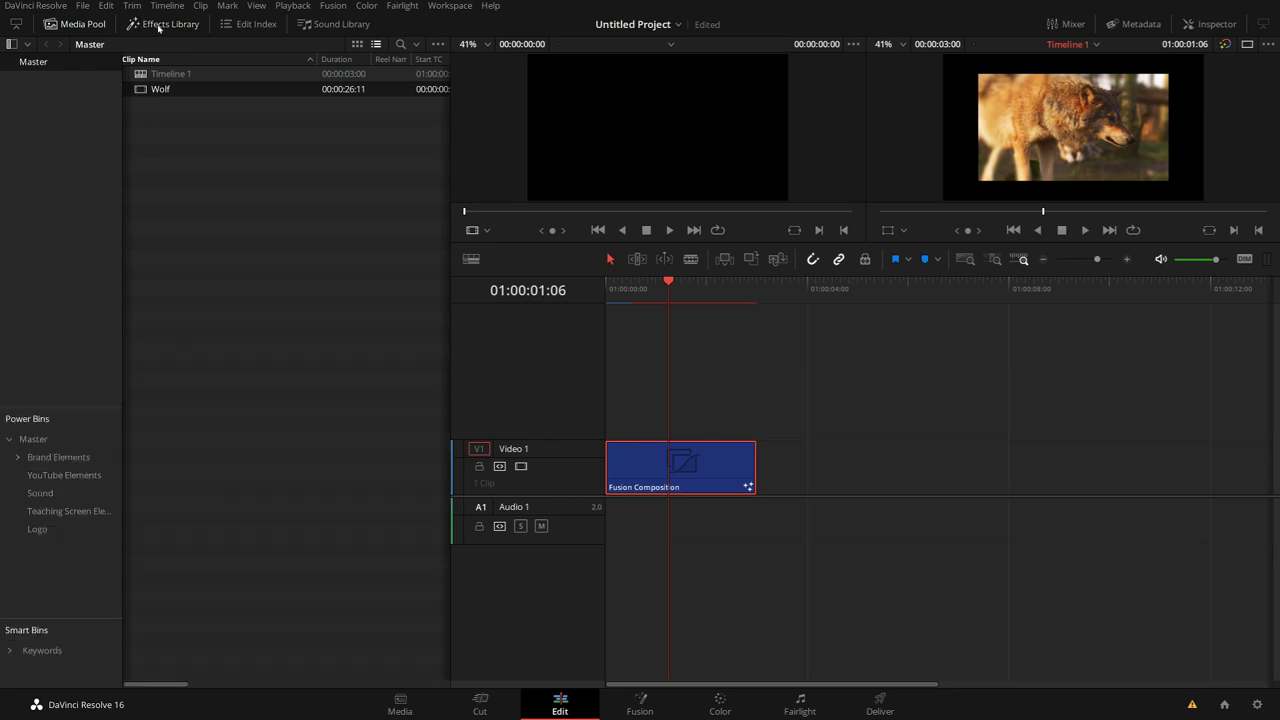
left_click(256, 6)
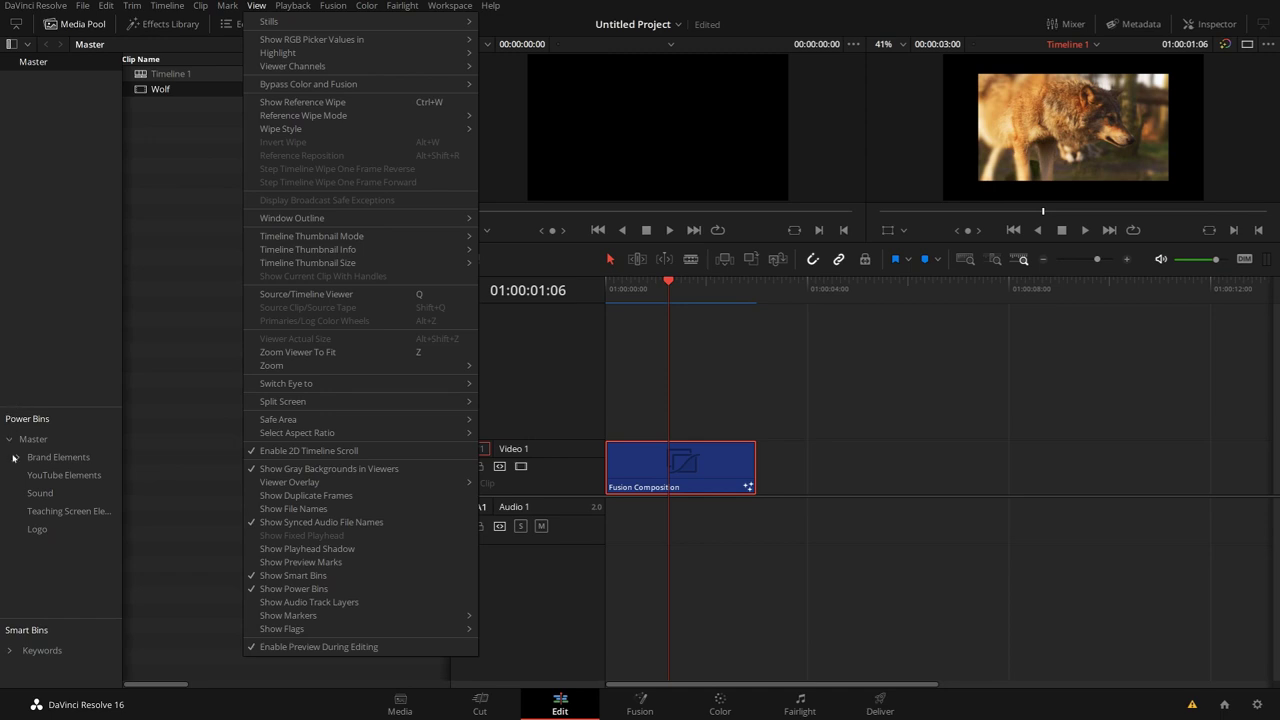
left_click(29, 583)
left_click(60, 475)
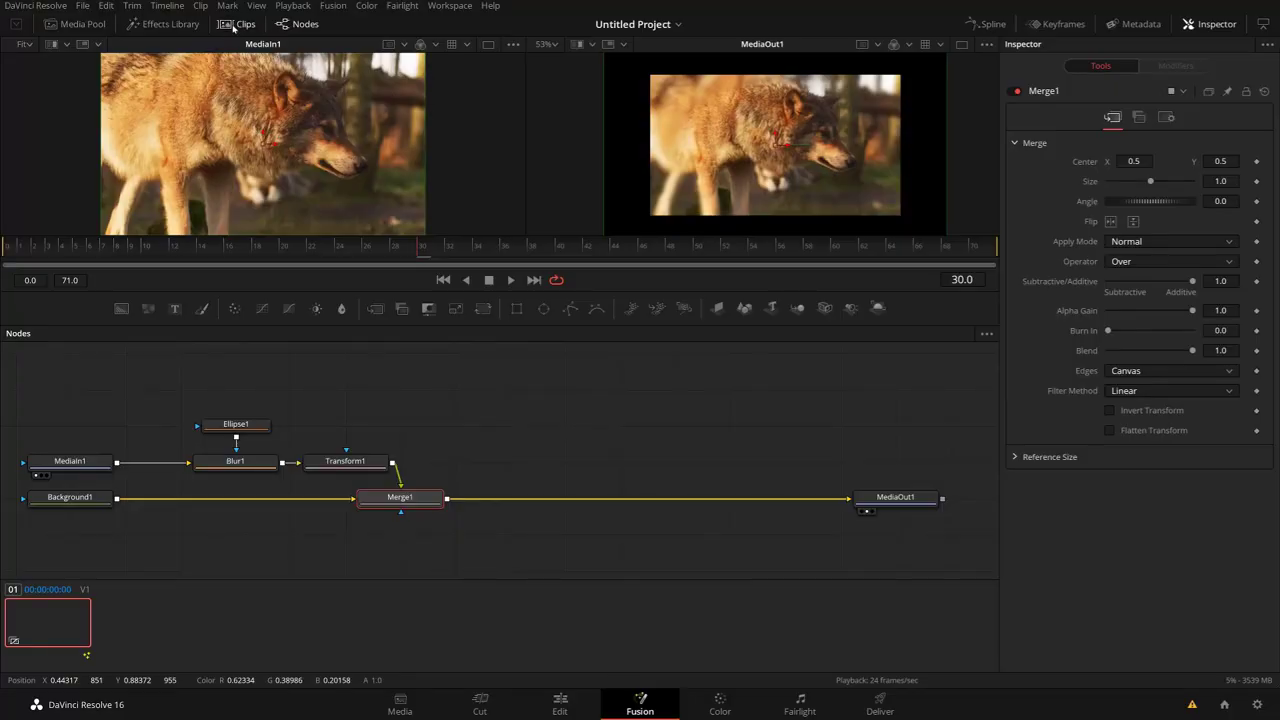
Step: Create a new composition for the clip, then reset it to an empty MediaOut1-only graph
left_click(238, 24)
left_click(238, 24)
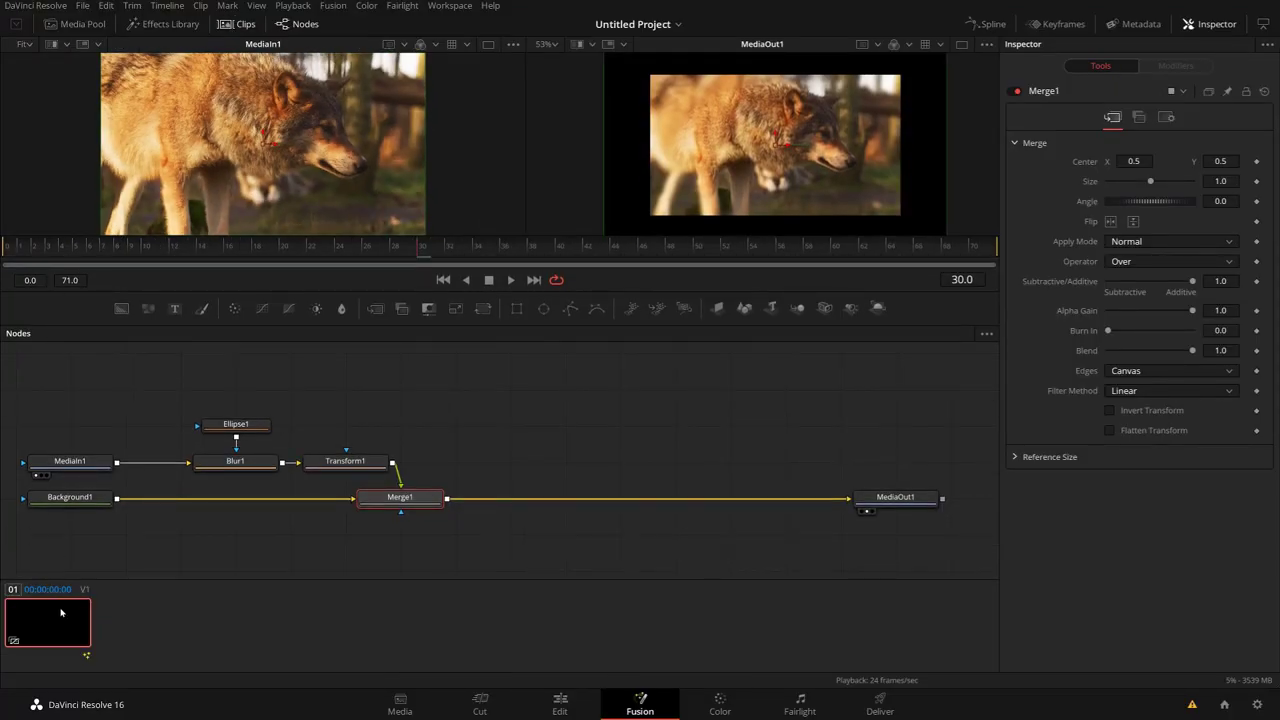
right_click(47, 624)
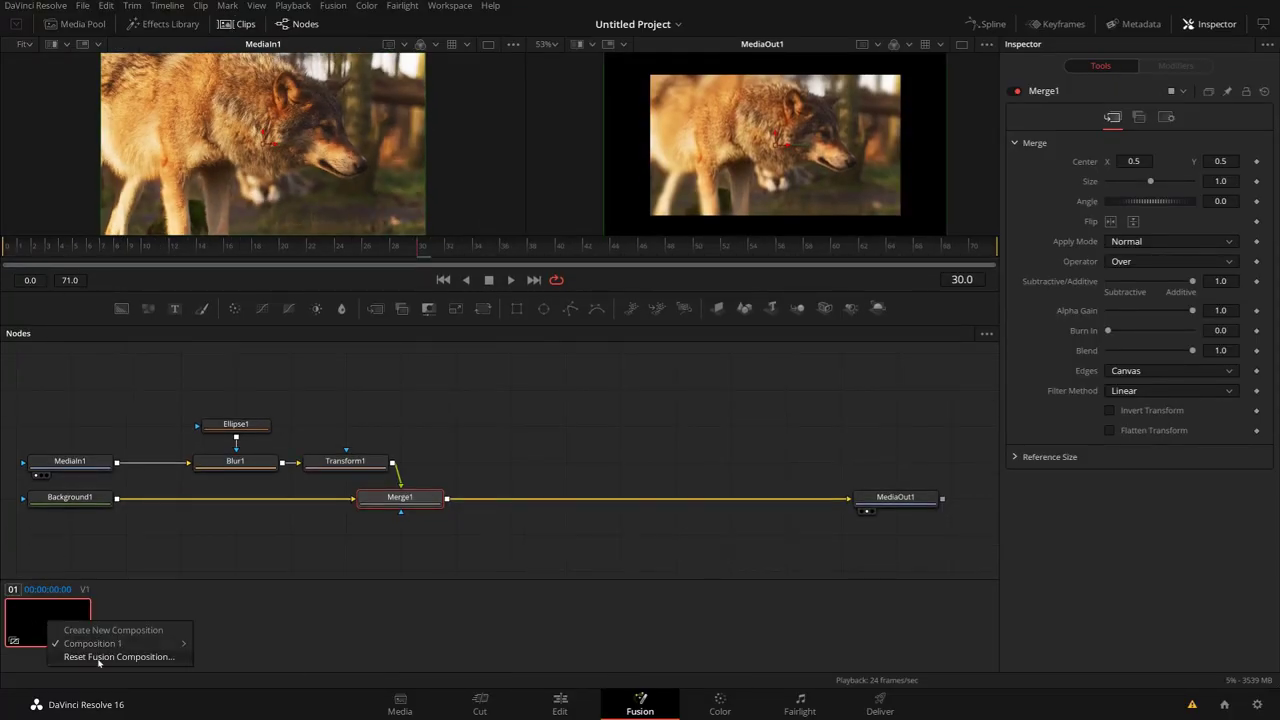
mouse_move(55, 648)
left_click(129, 631)
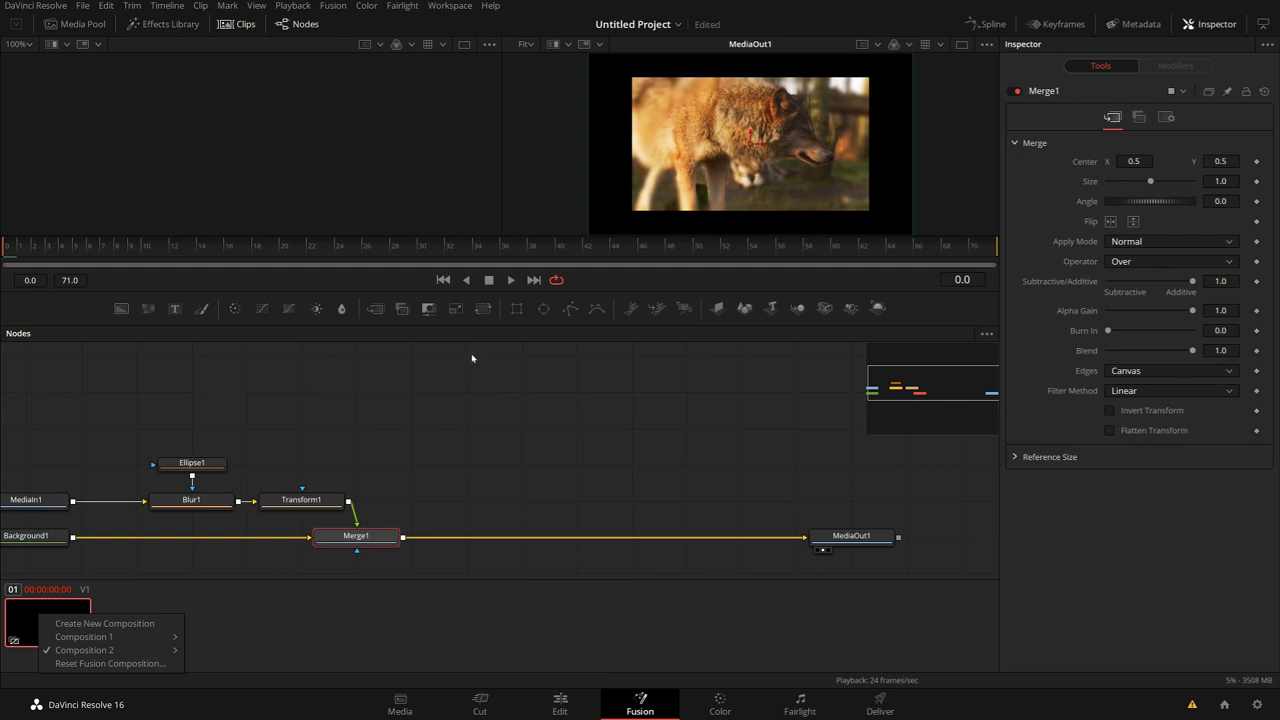
left_click(79, 664)
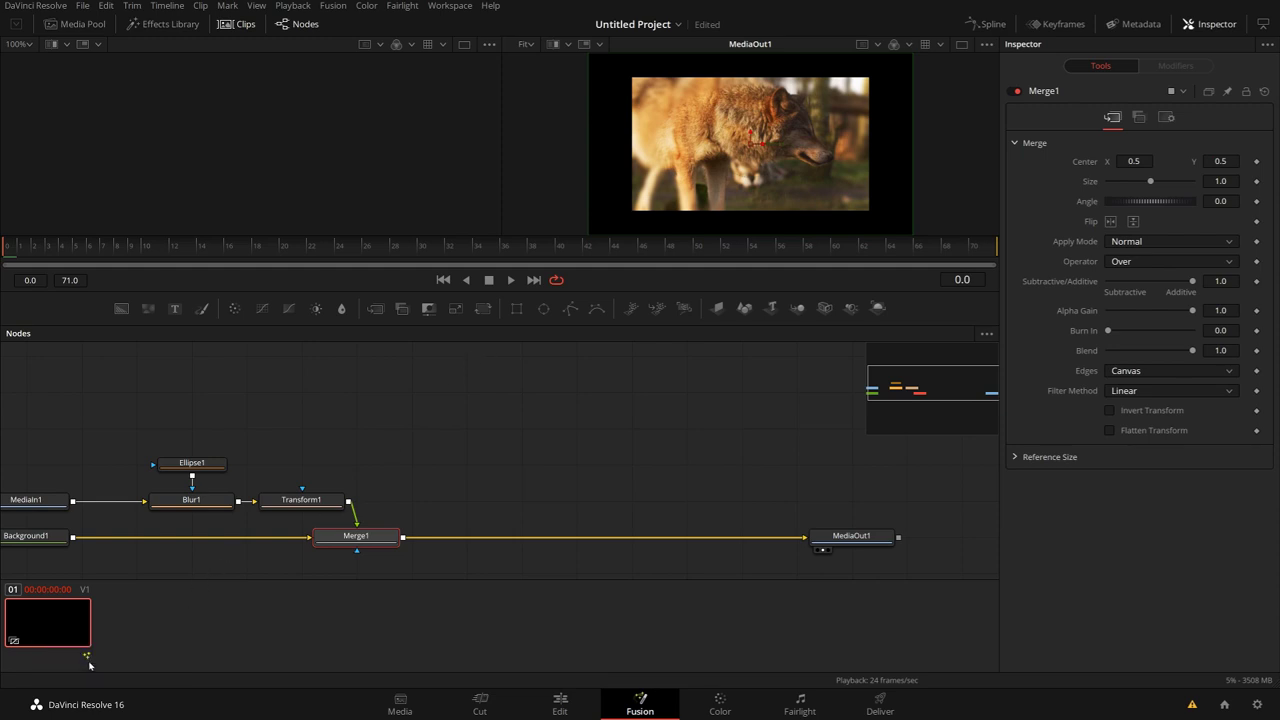
left_click(780, 397)
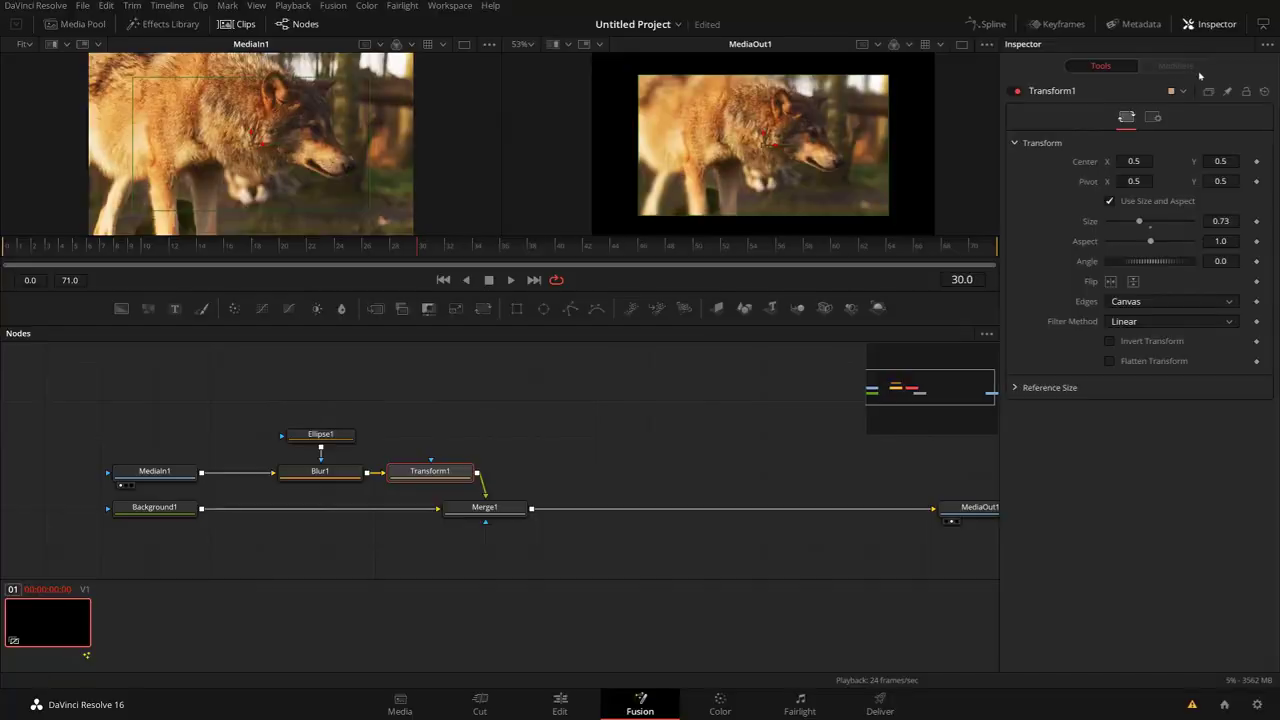
Step: Store a Transform1 version 2 with Size 0.97, then return to version 1 at 0.73
left_click(1209, 92)
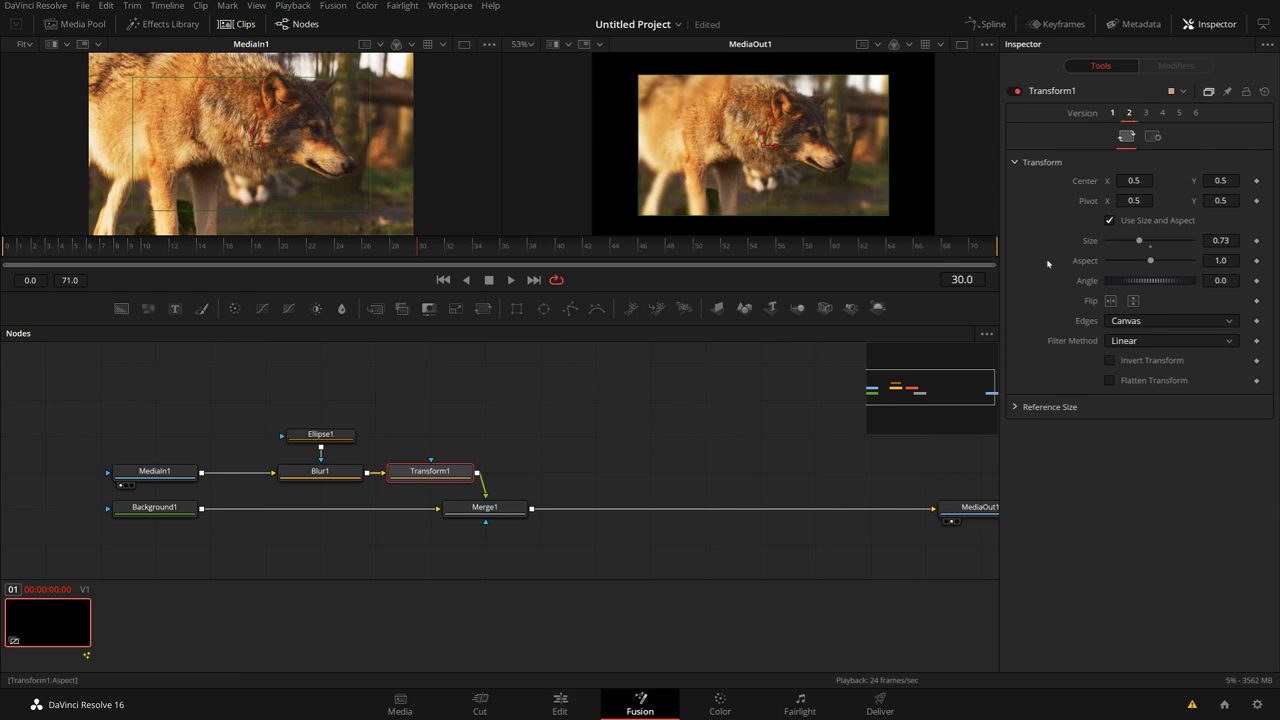
left_click_drag(1141, 242, 1151, 242)
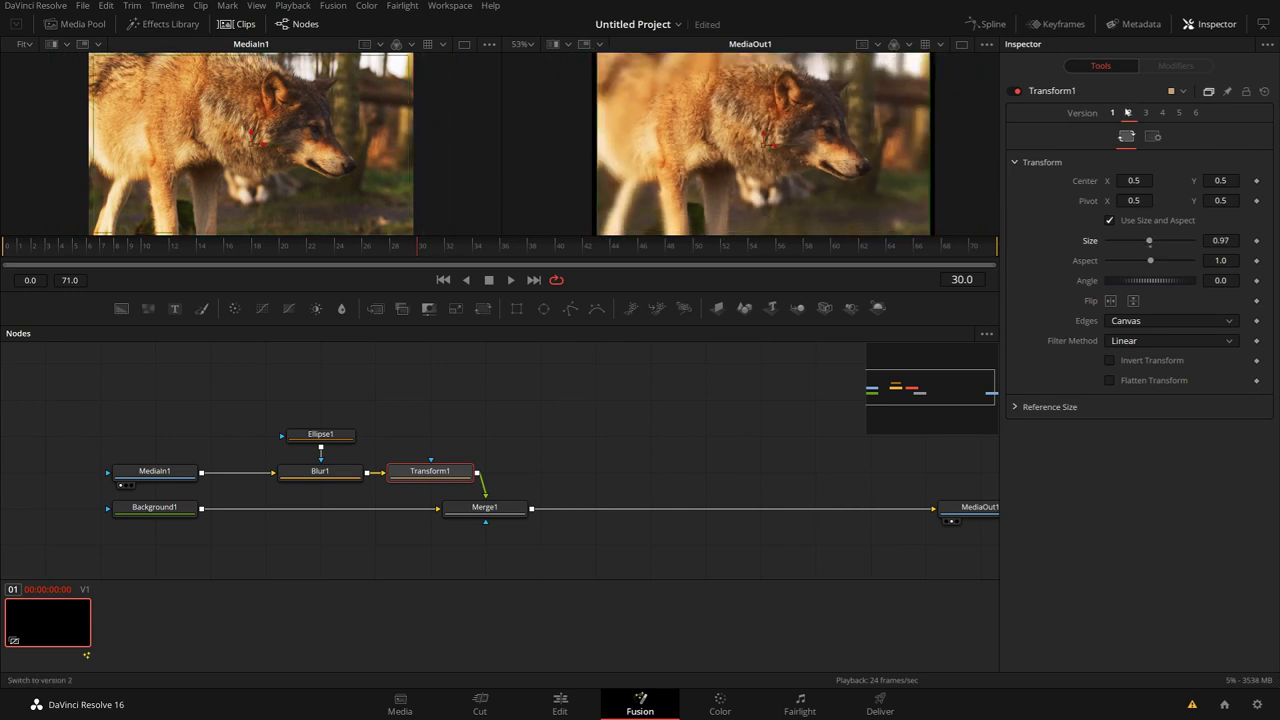
left_click(1113, 113)
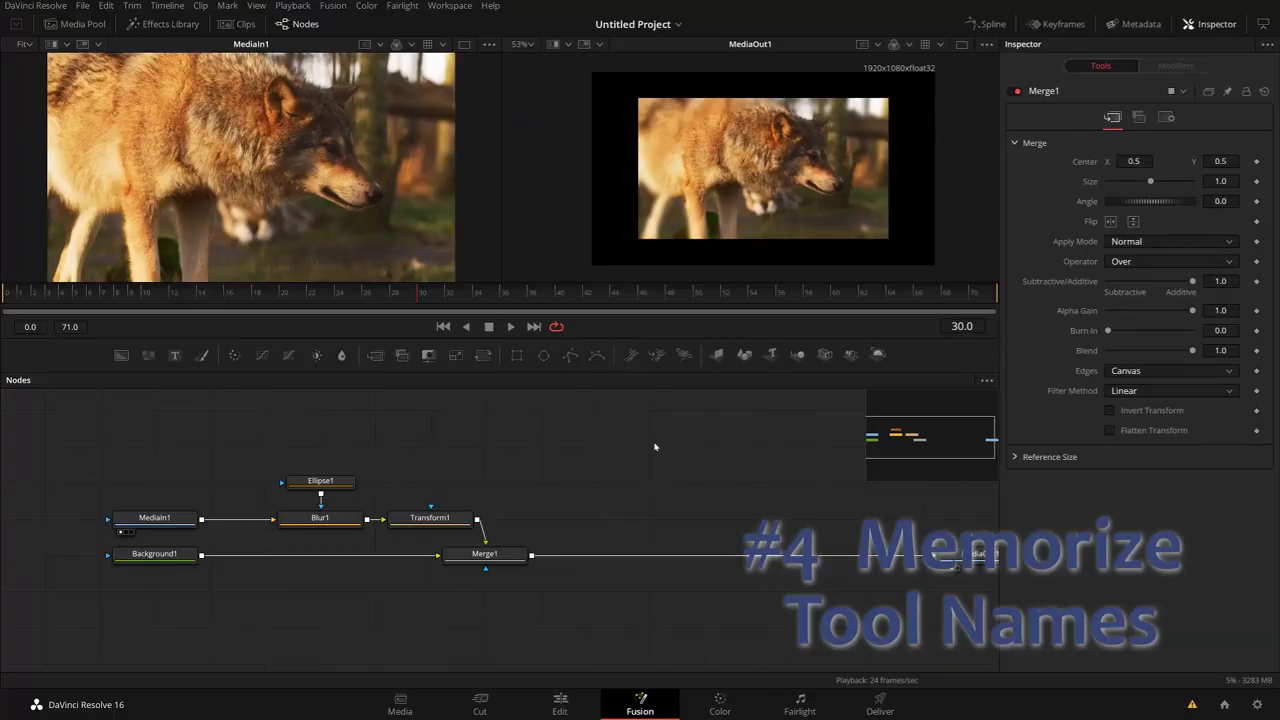
Step: Search the tools for XF and dismiss the search without adding anything
key("shift+space")
type("XF")
key("Escape")
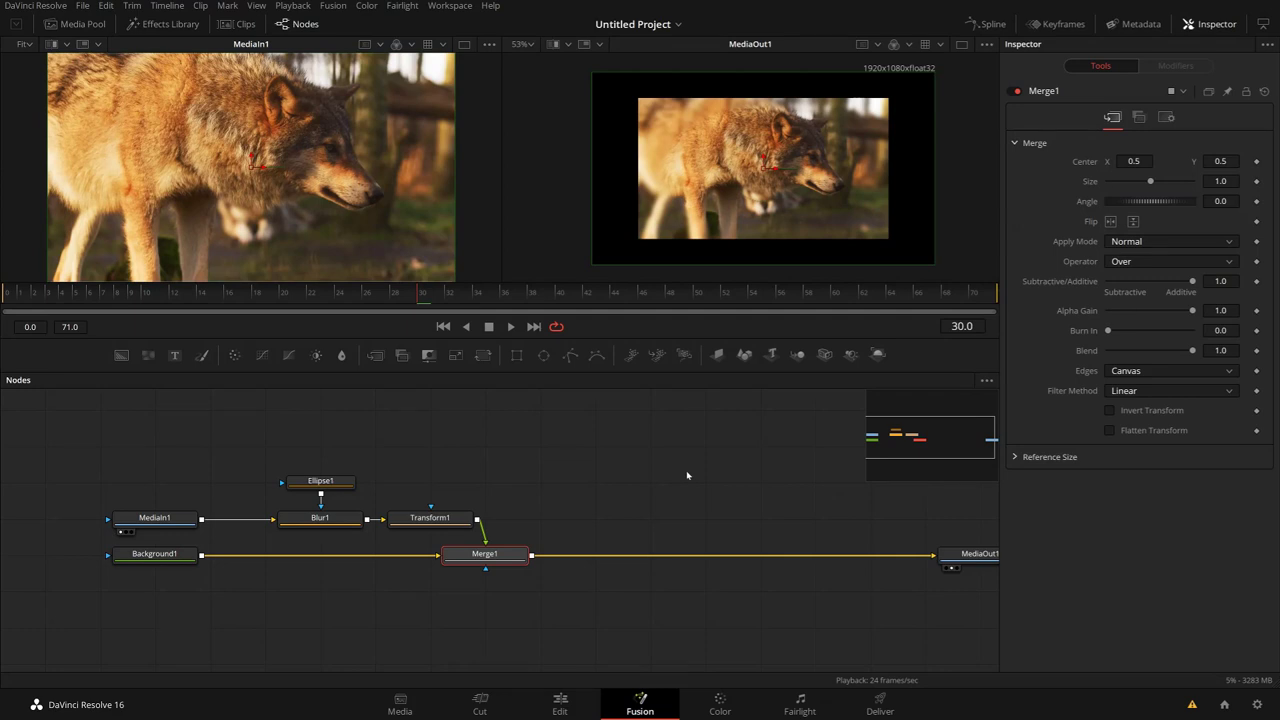
Step: Add a Transform node after Merge1 using the xf tool search
key("shift+space")
type("xf")
key("Return")
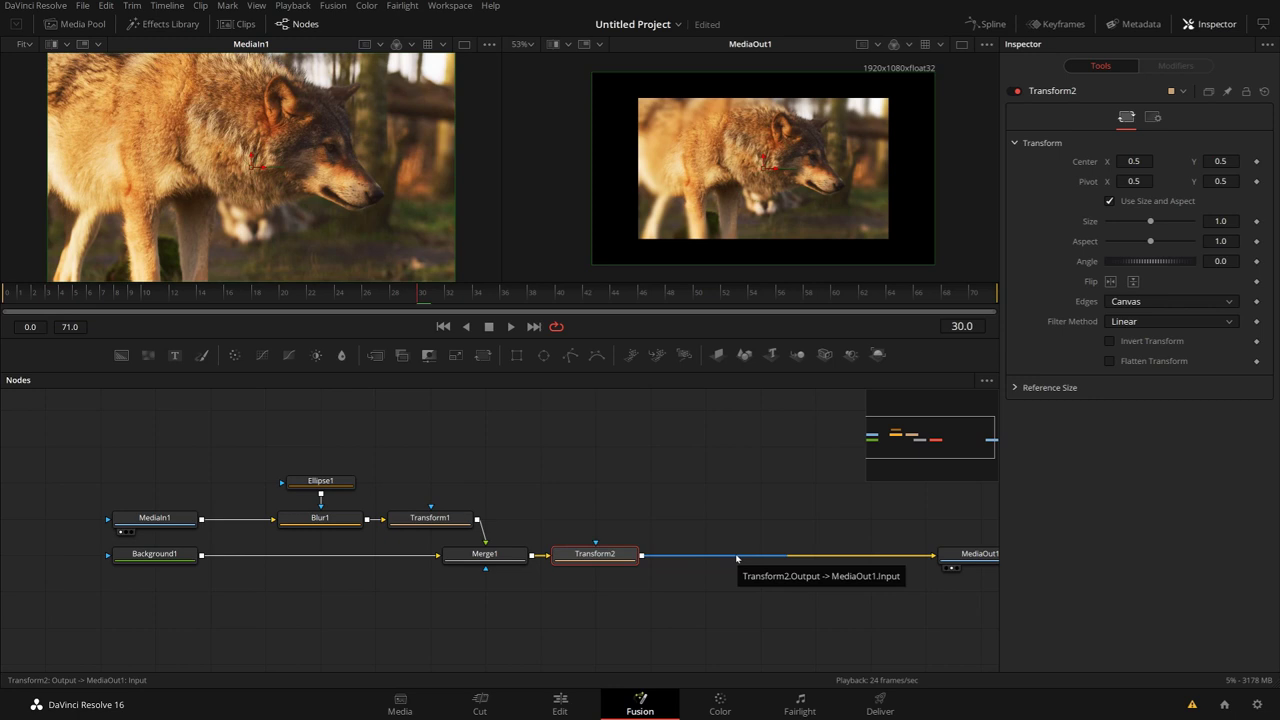
Step: Try tool searches for XF, MRG and REND, cancel, and open the Effects Library
key("shift+space")
type("XF")
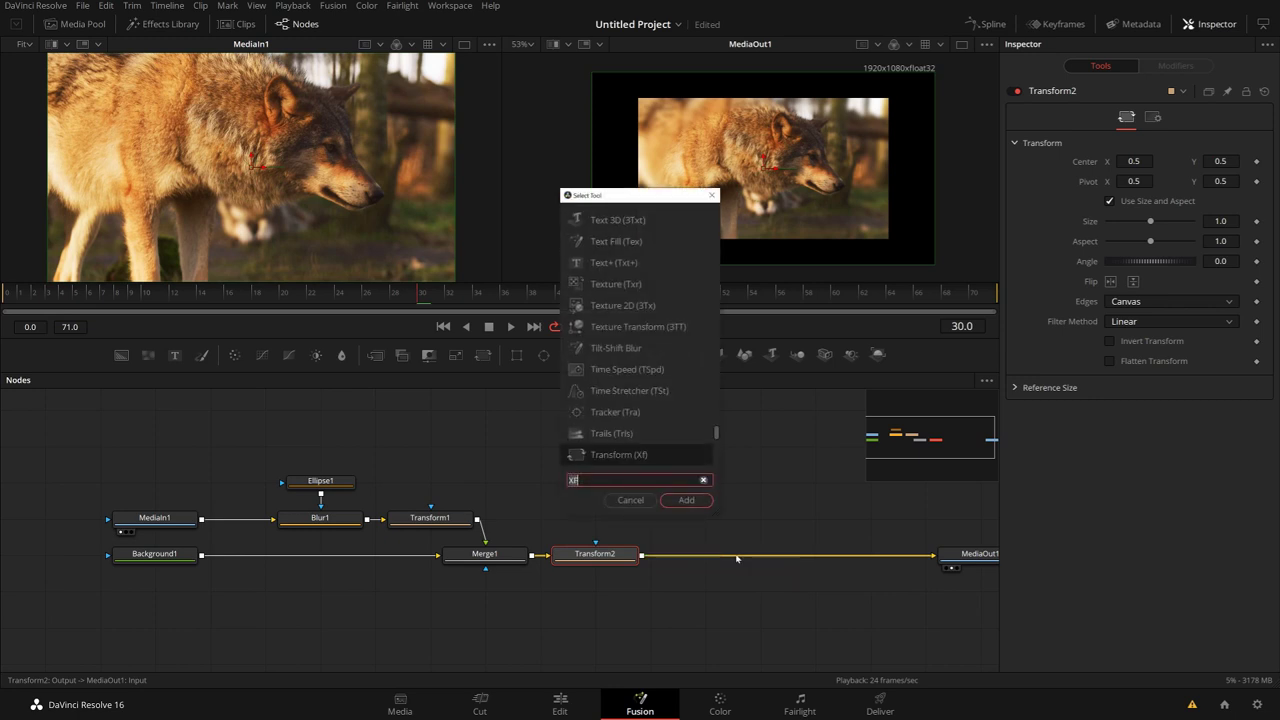
key("BackSpace")
key("BackSpace")
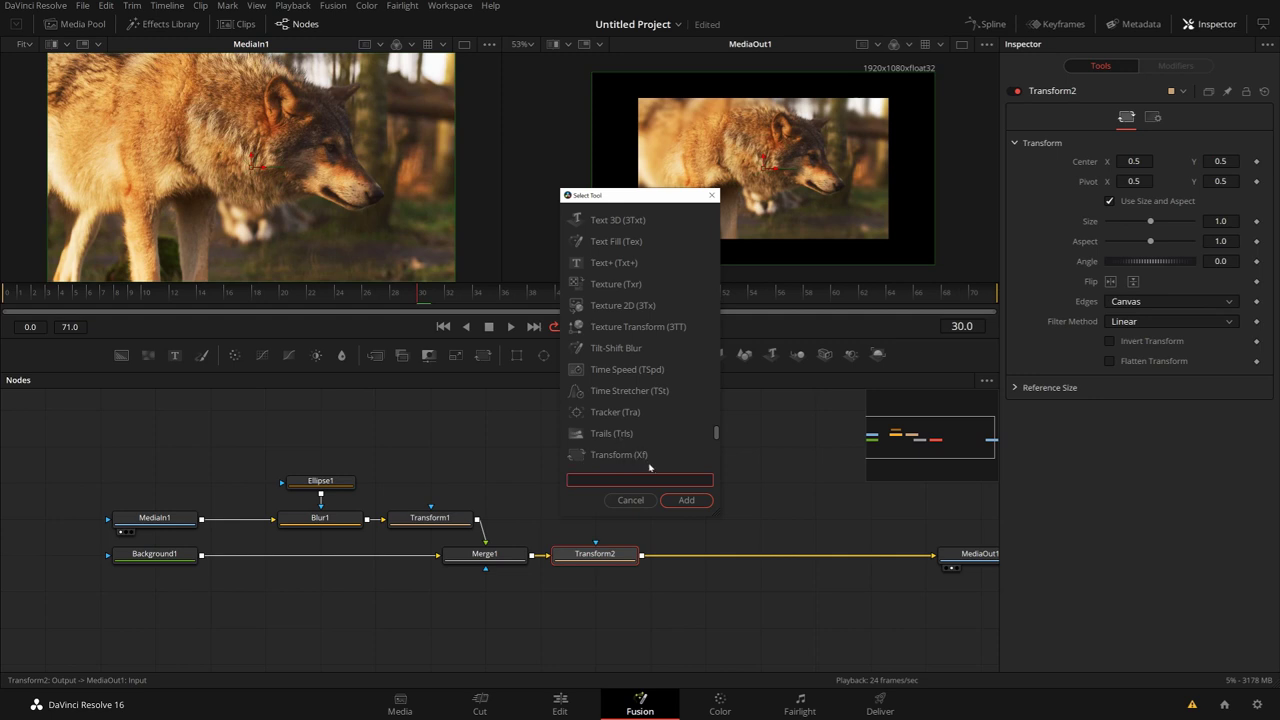
type("XF")
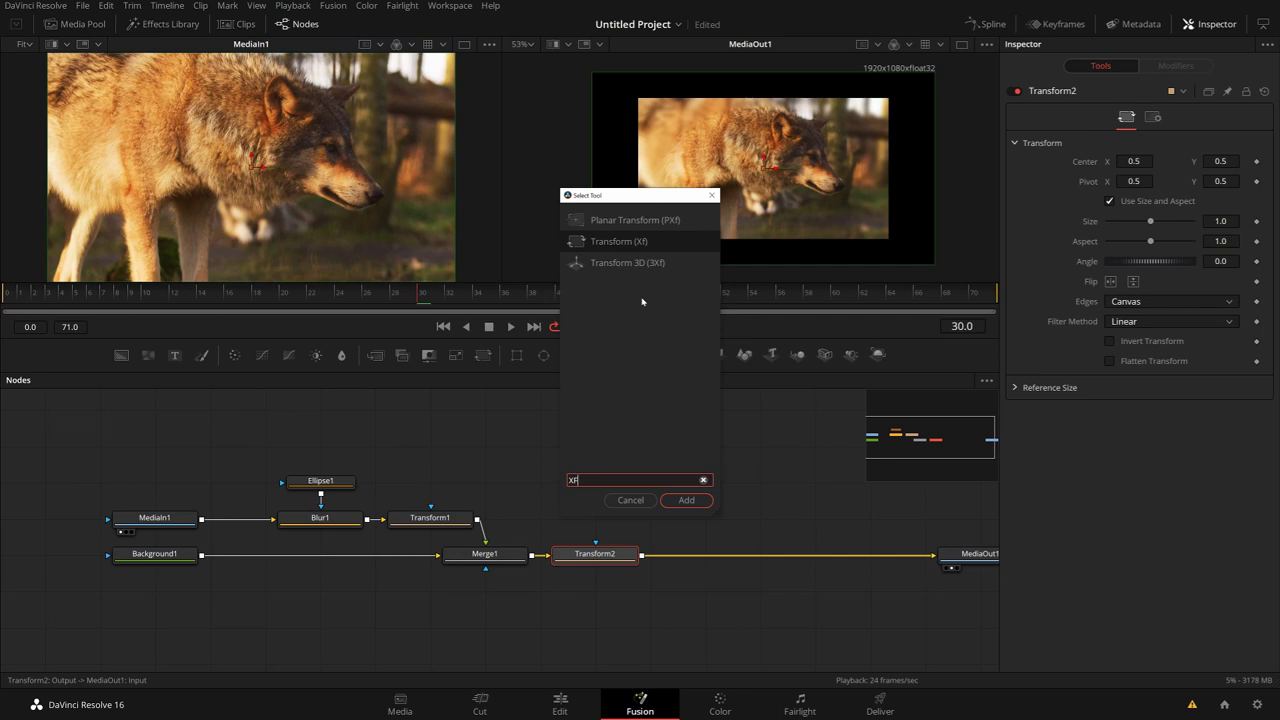
key("BackSpace")
key("BackSpace")
type("XF")
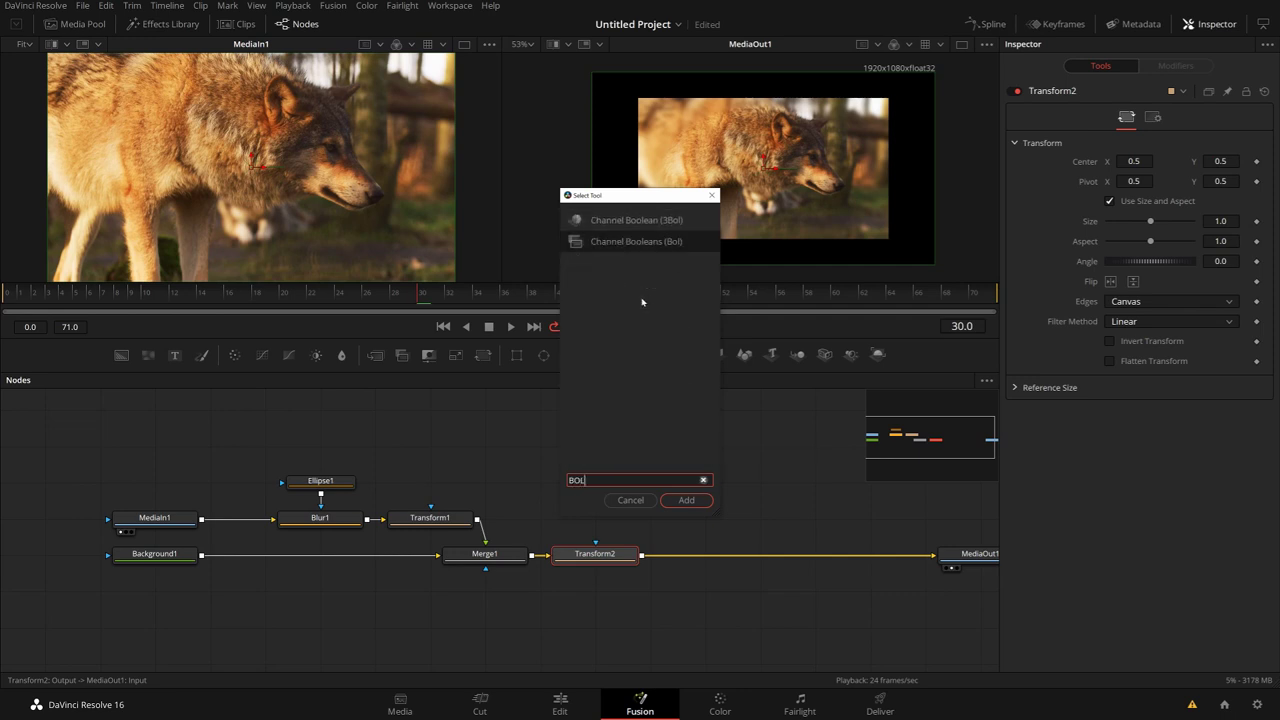
key("BackSpace")
key("BackSpace")
type("MRG")
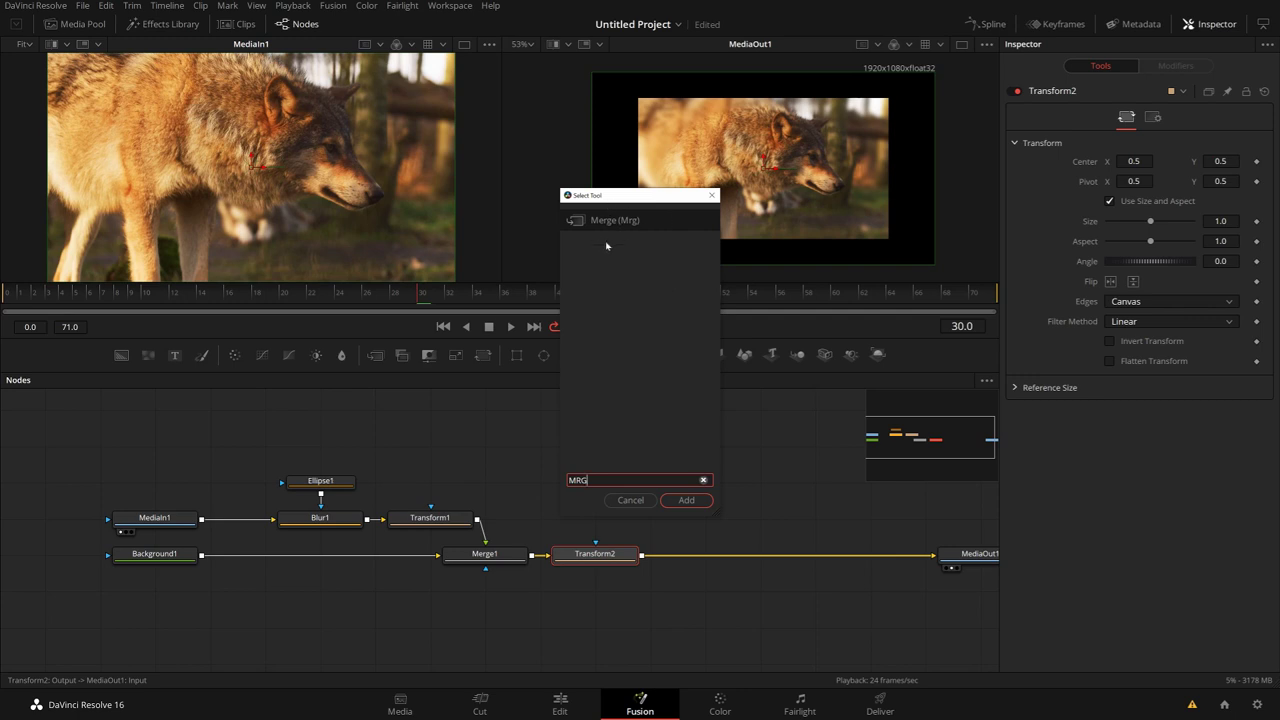
key("BackSpace")
key("BackSpace")
key("BackSpace")
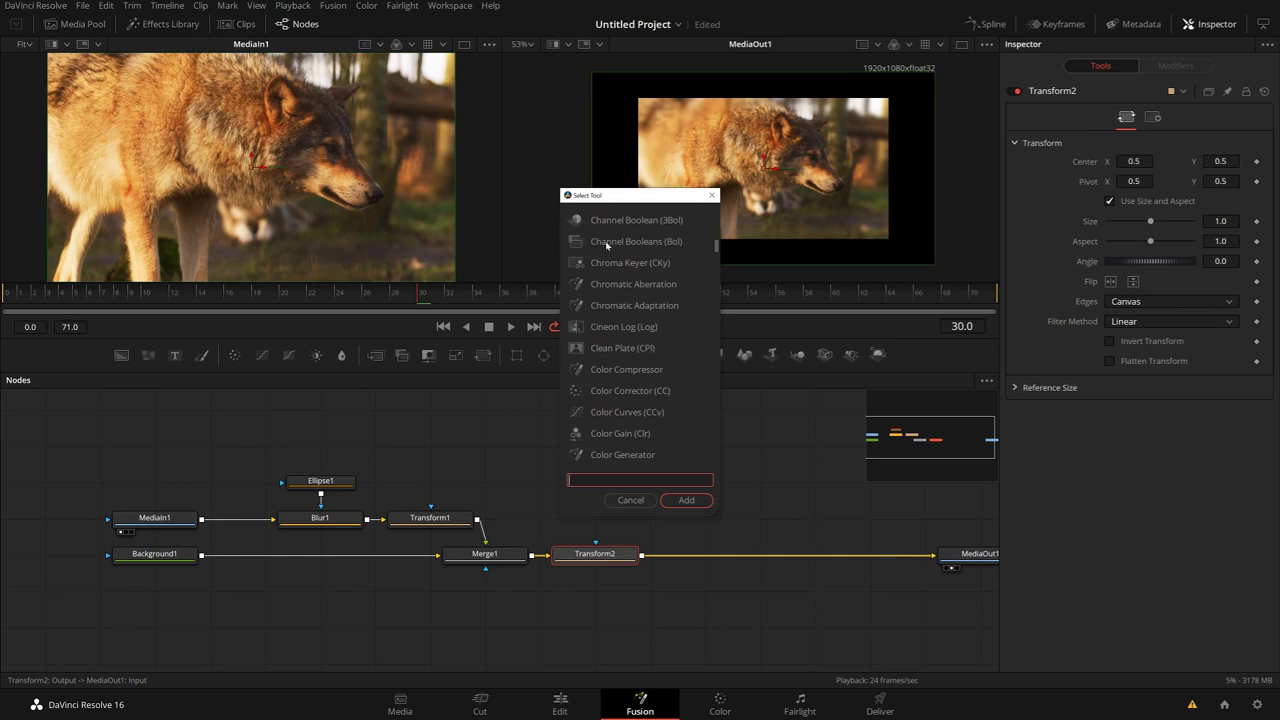
type("REND")
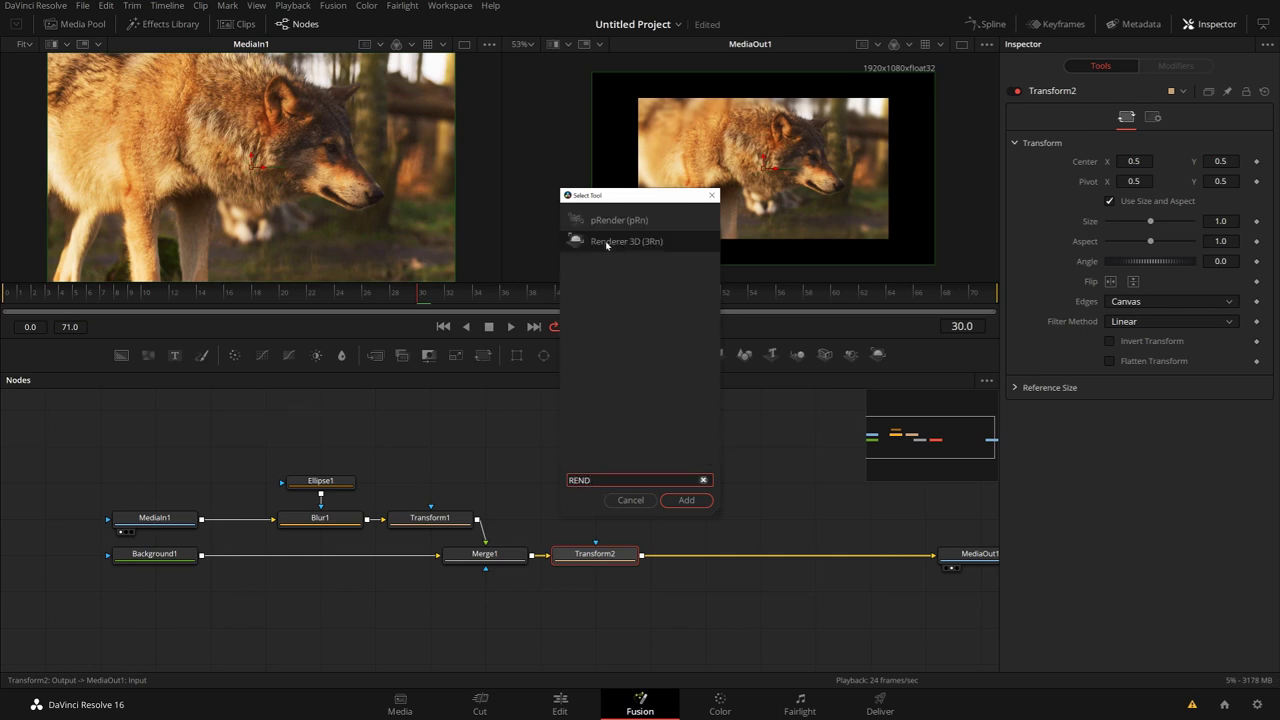
key("BackSpace")
key("BackSpace")
key("BackSpace")
key("BackSpace")
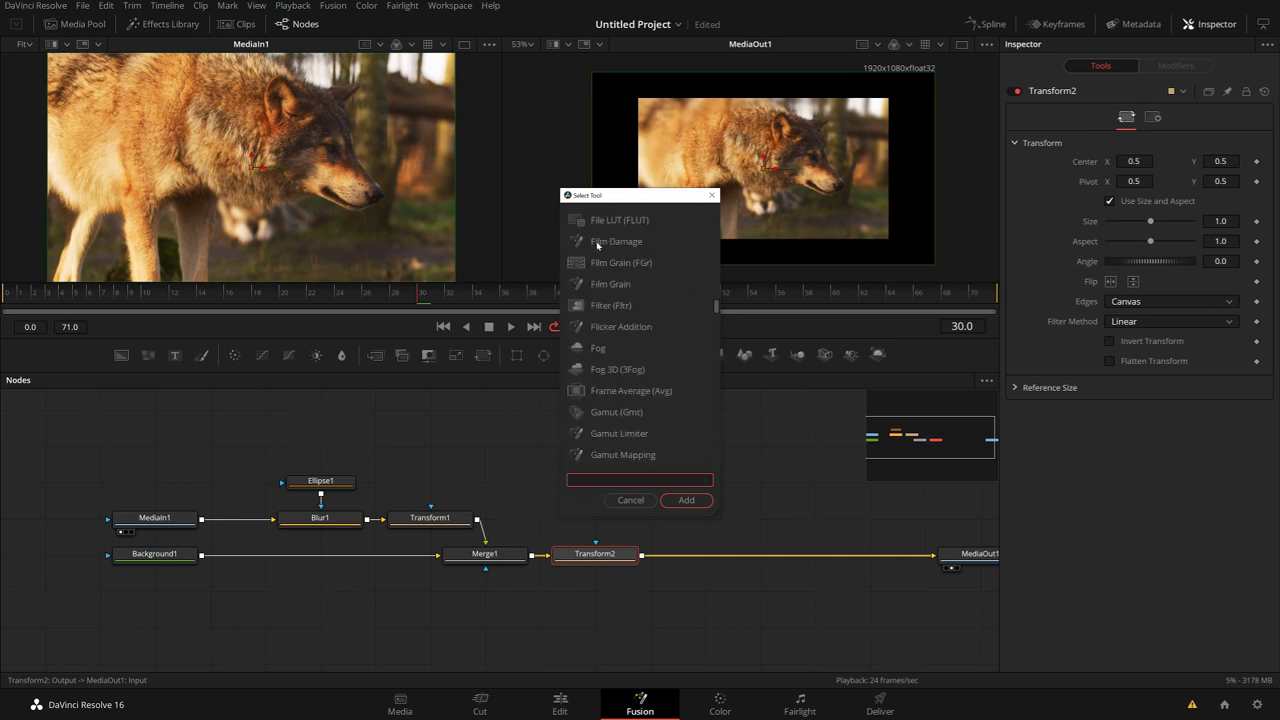
key("Escape")
left_click(199, 22)
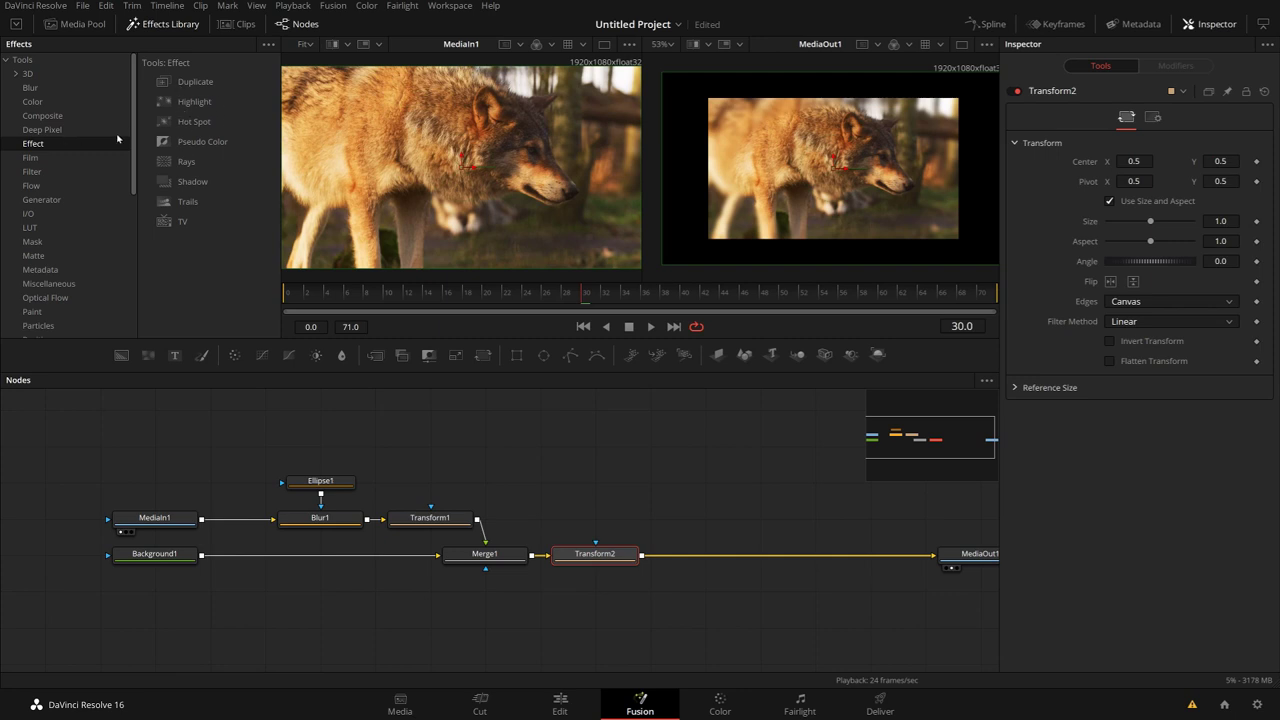
Step: Close the Effects Library, deselect Transform2, and add a Highlight node via the HIGHL search
left_click(165, 24)
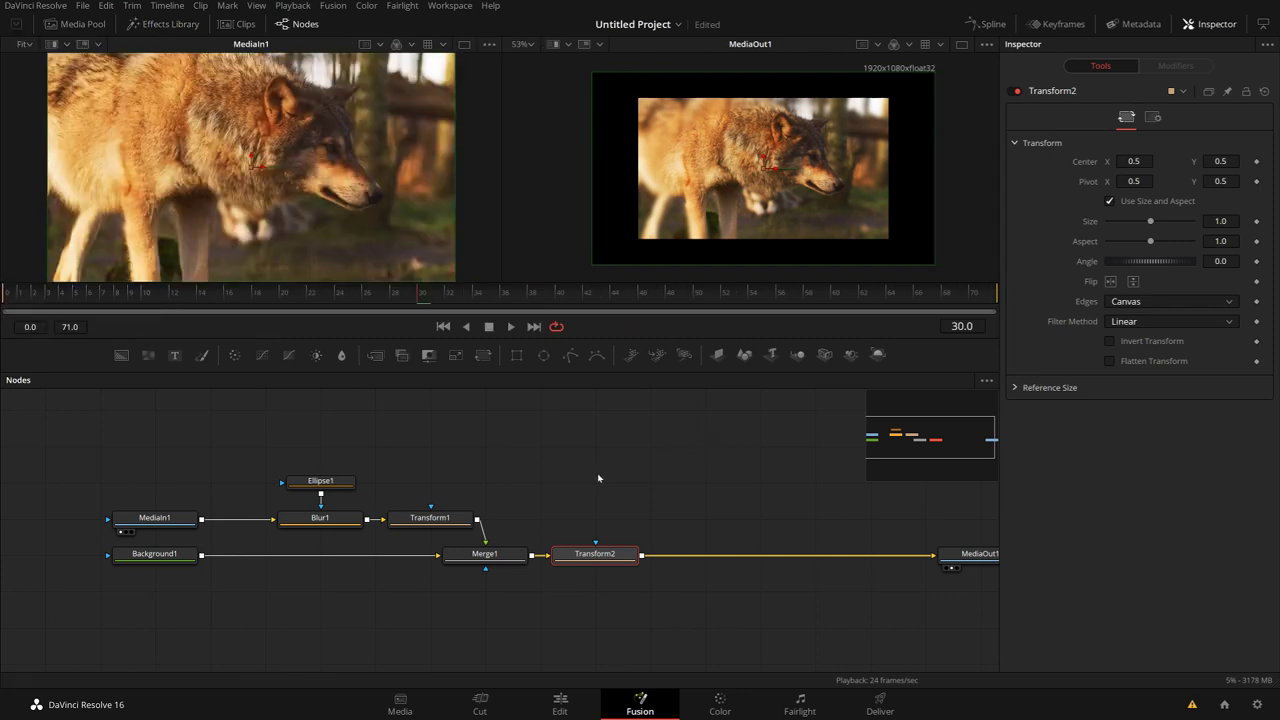
left_click(594, 479)
key("shift+space")
type("HIGHL")
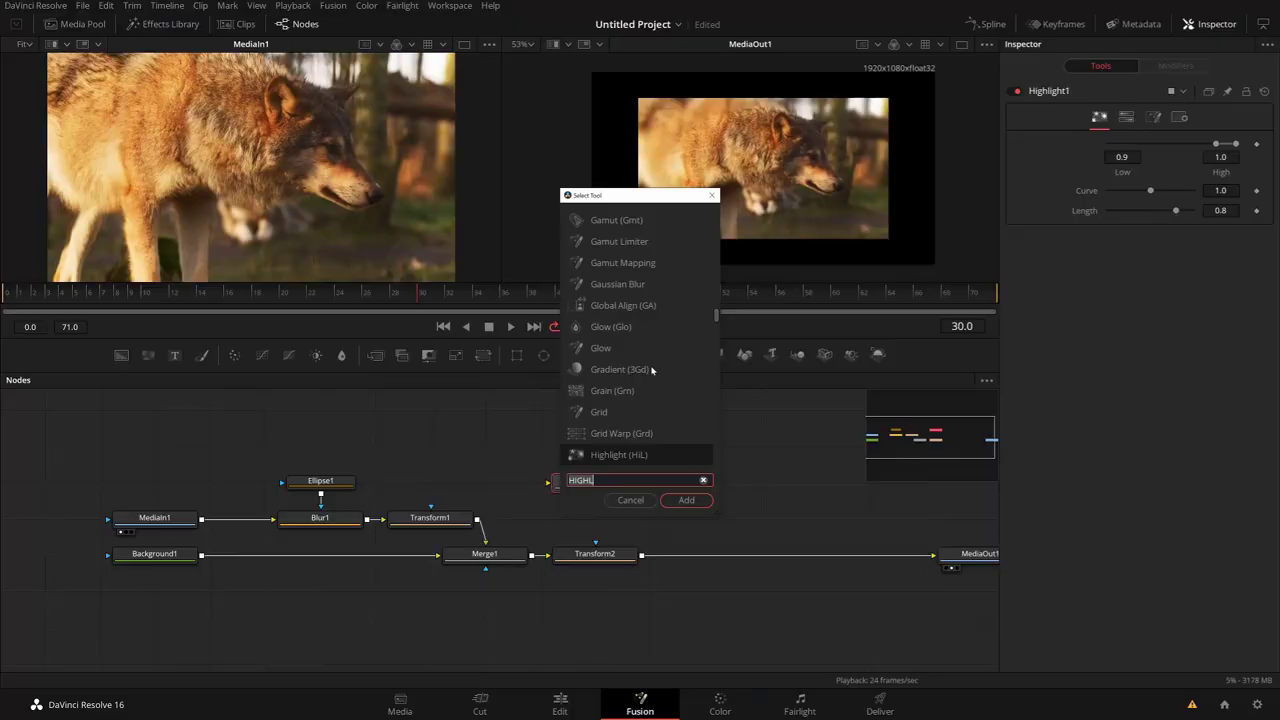
Step: Search the tool list for MRG, then COL to list the color tools
type("MRG")
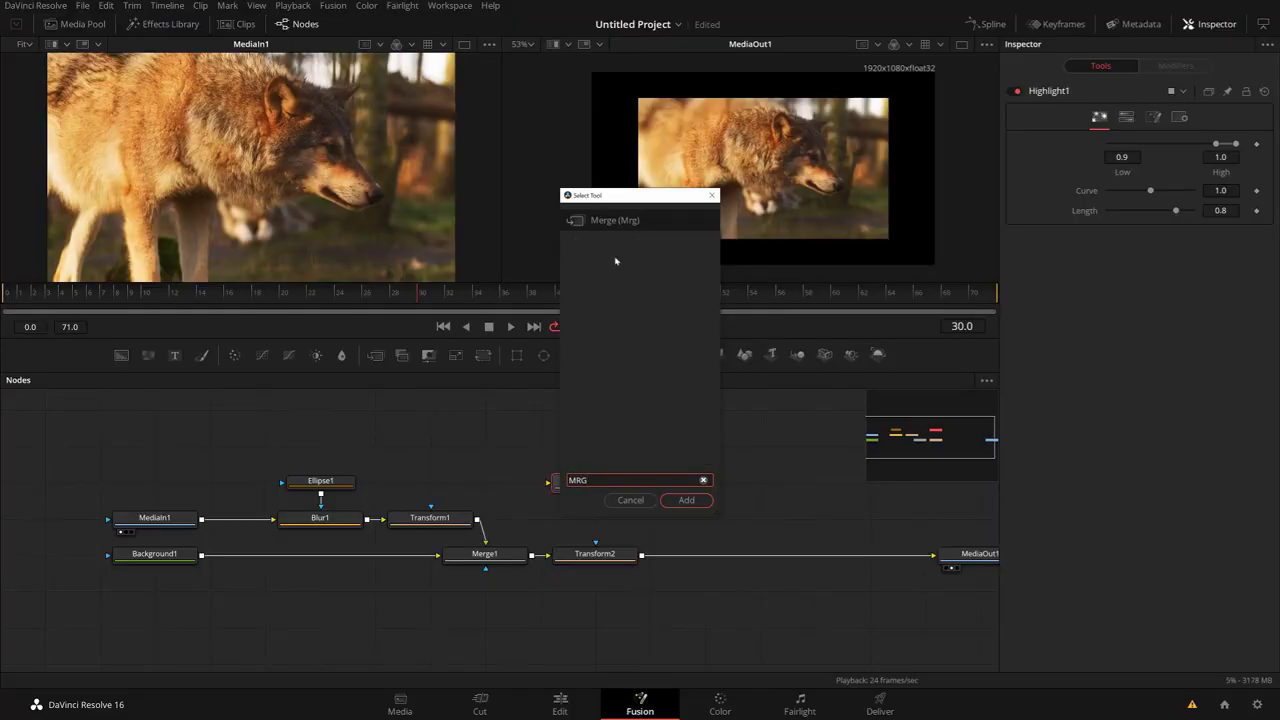
key("BackSpace")
key("BackSpace")
key("BackSpace")
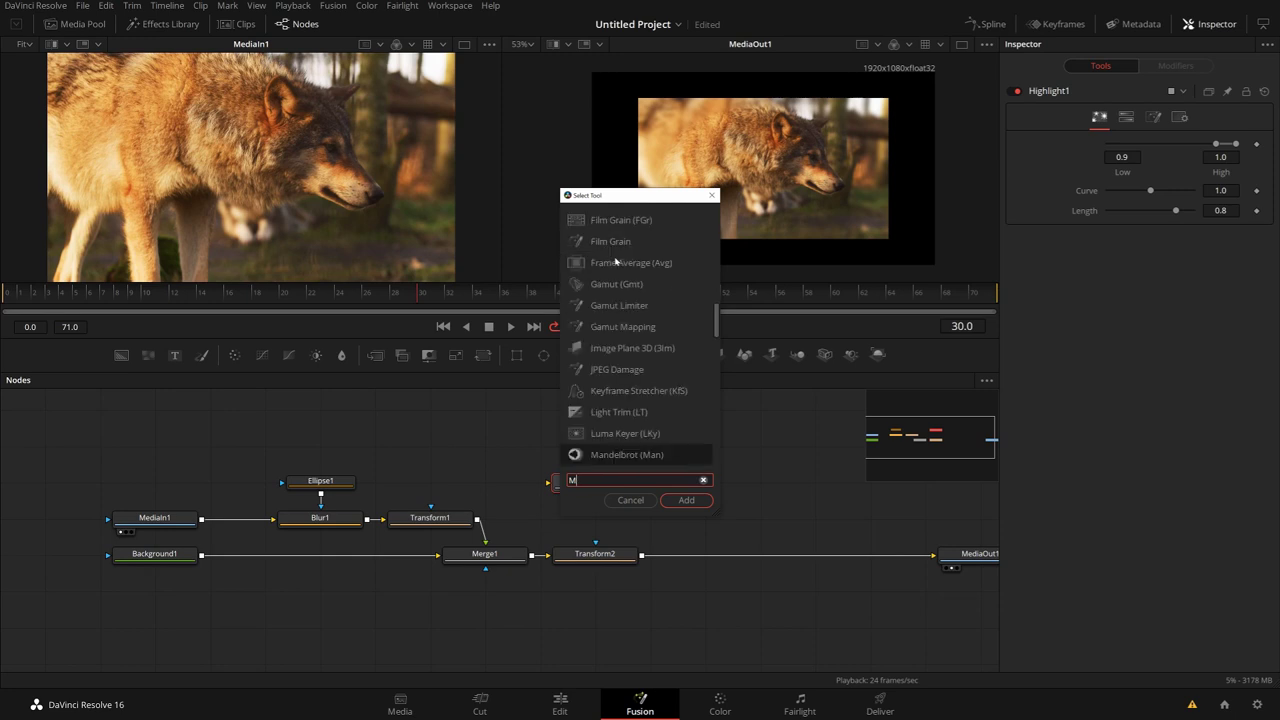
type("COLOR")
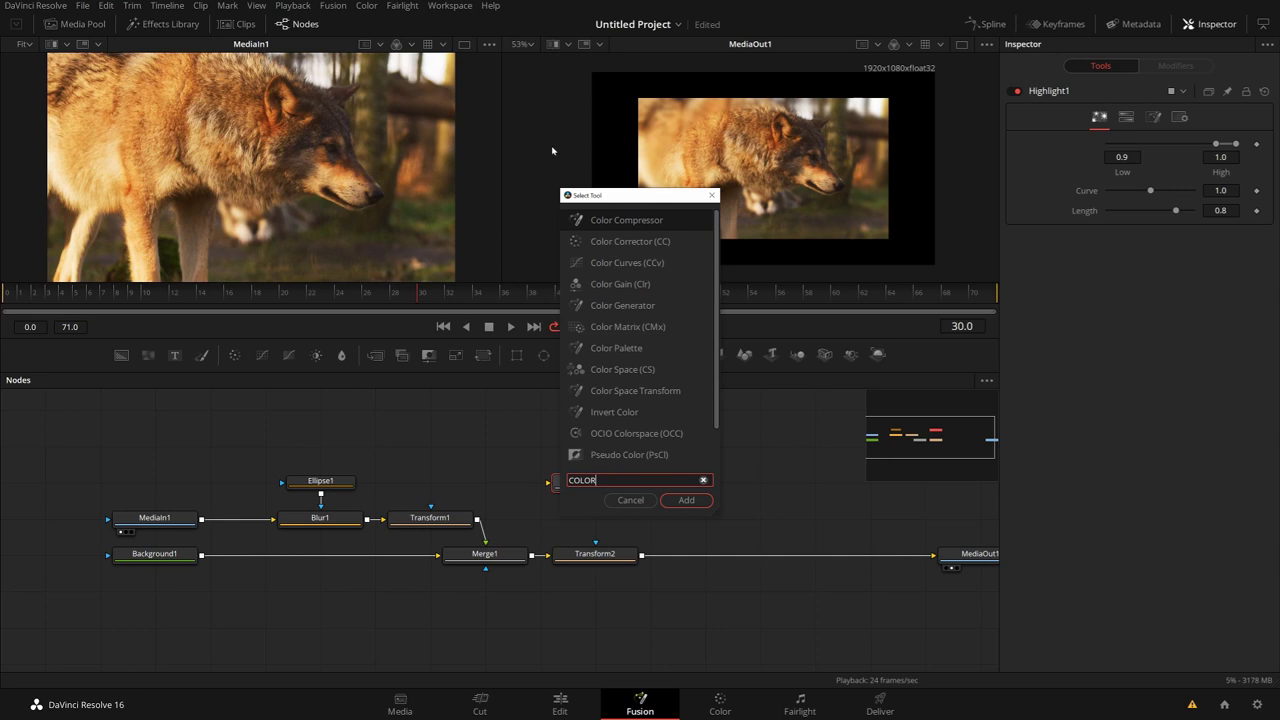
scroll(617, 288, "down", 2)
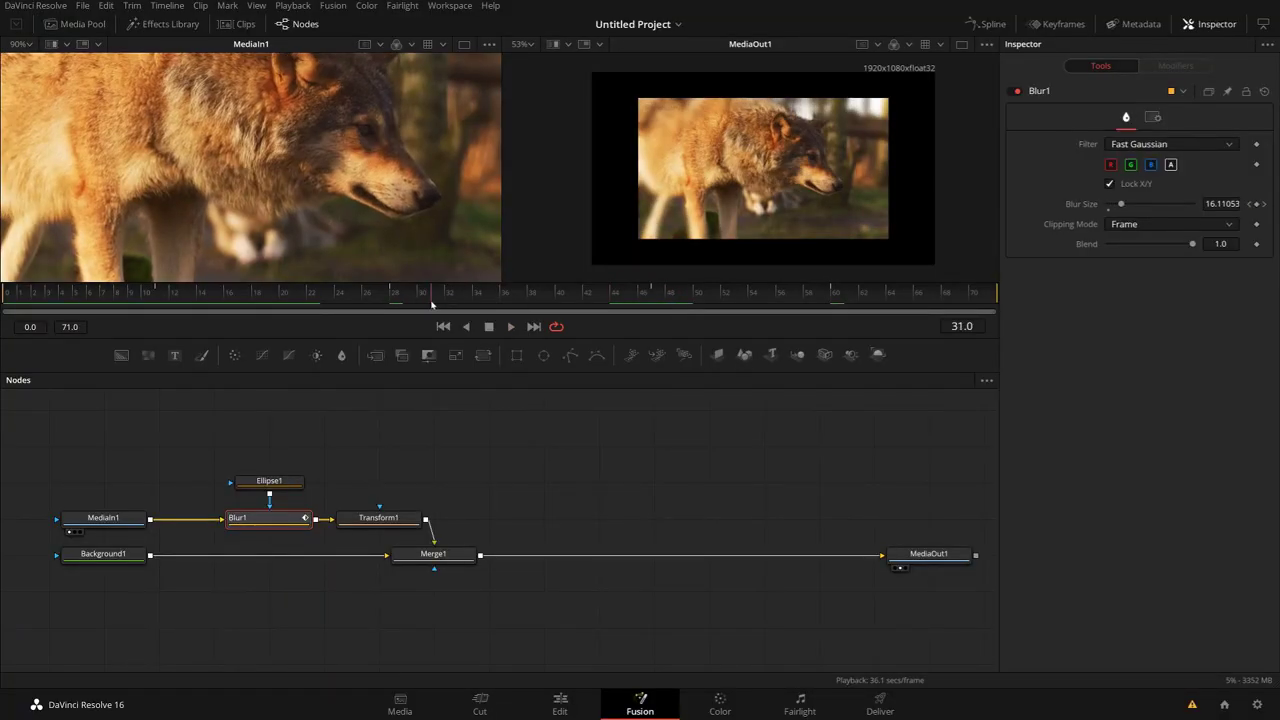
Step: Play and stop the comp to preview Blur1's animation, ending at frame 28 with Size 18.1
key("space")
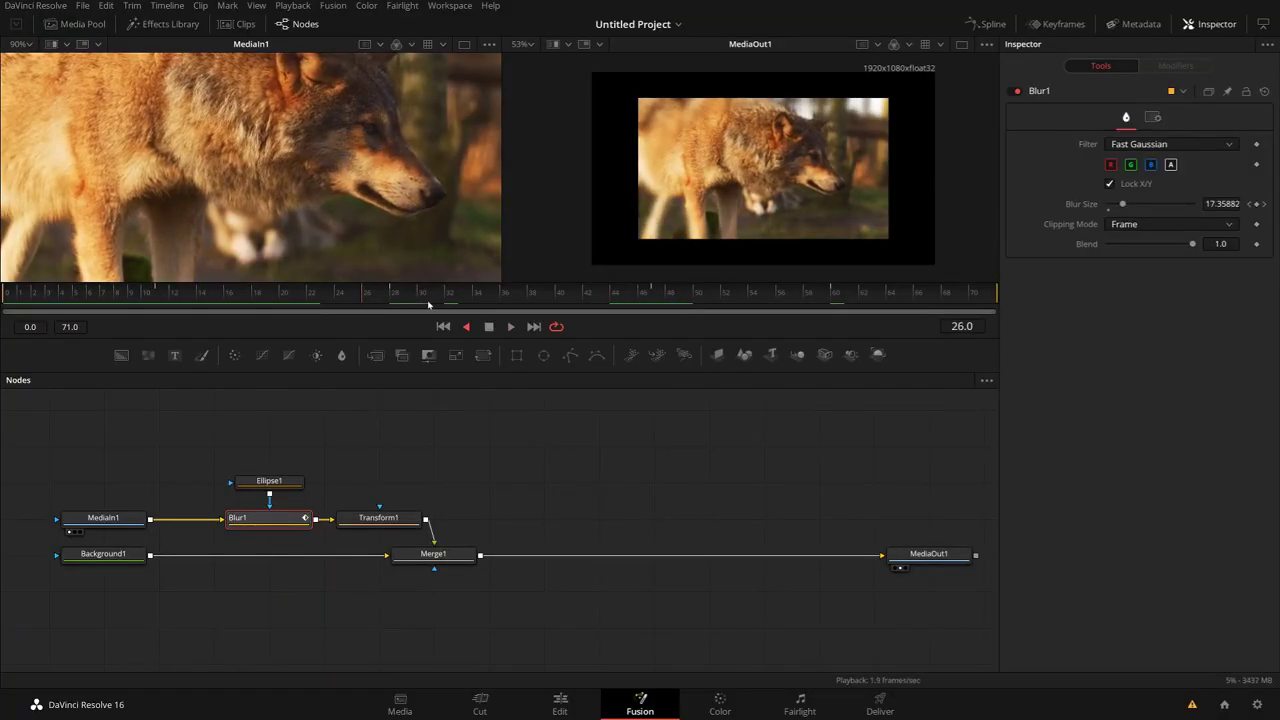
key("space")
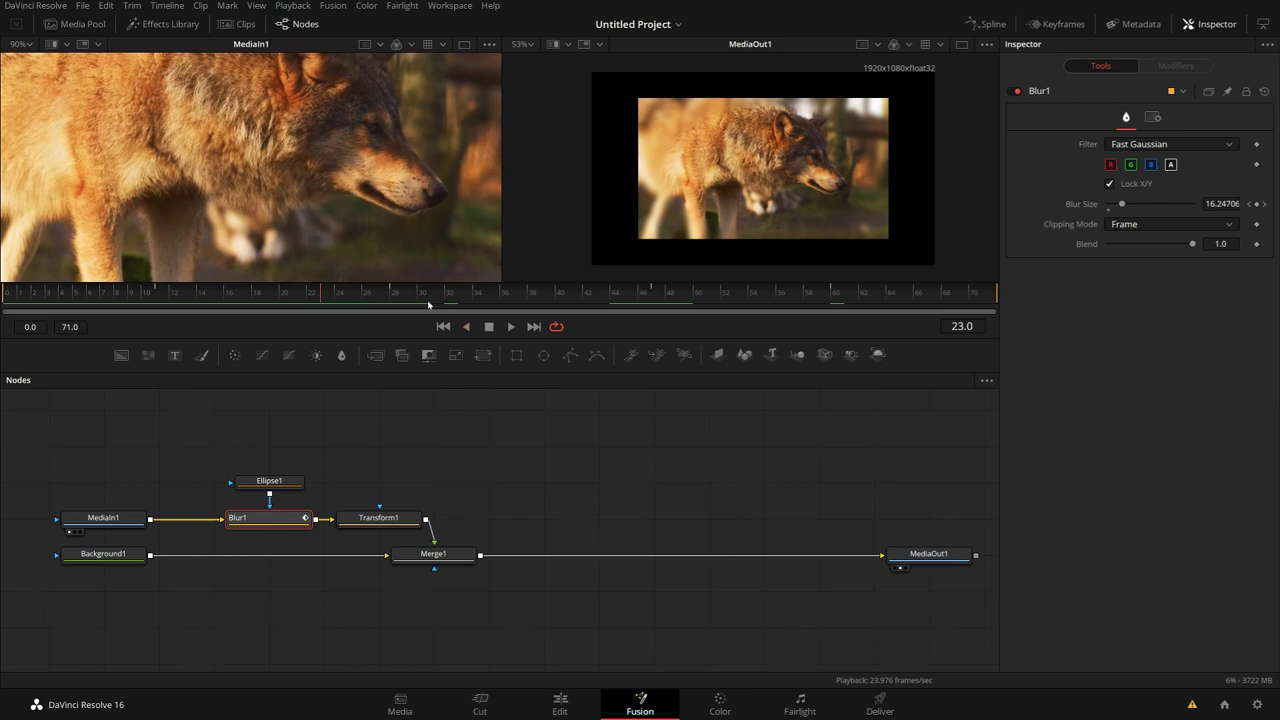
key("space")
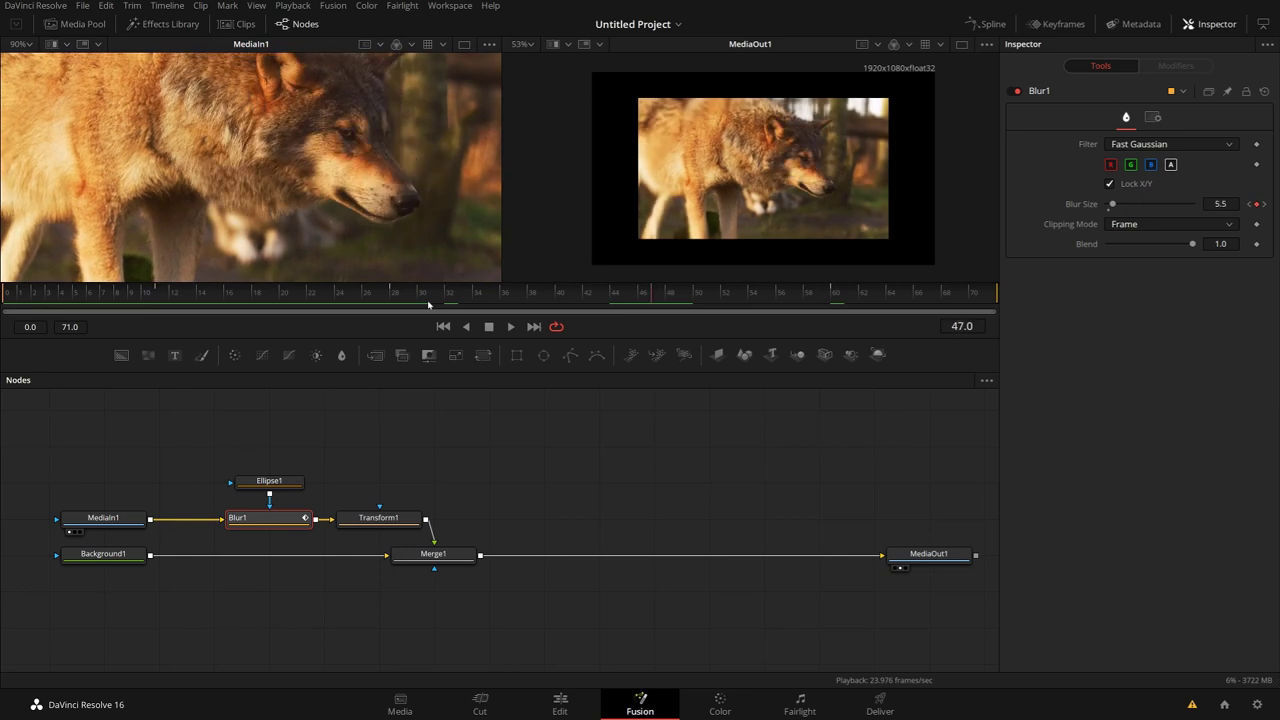
key("space")
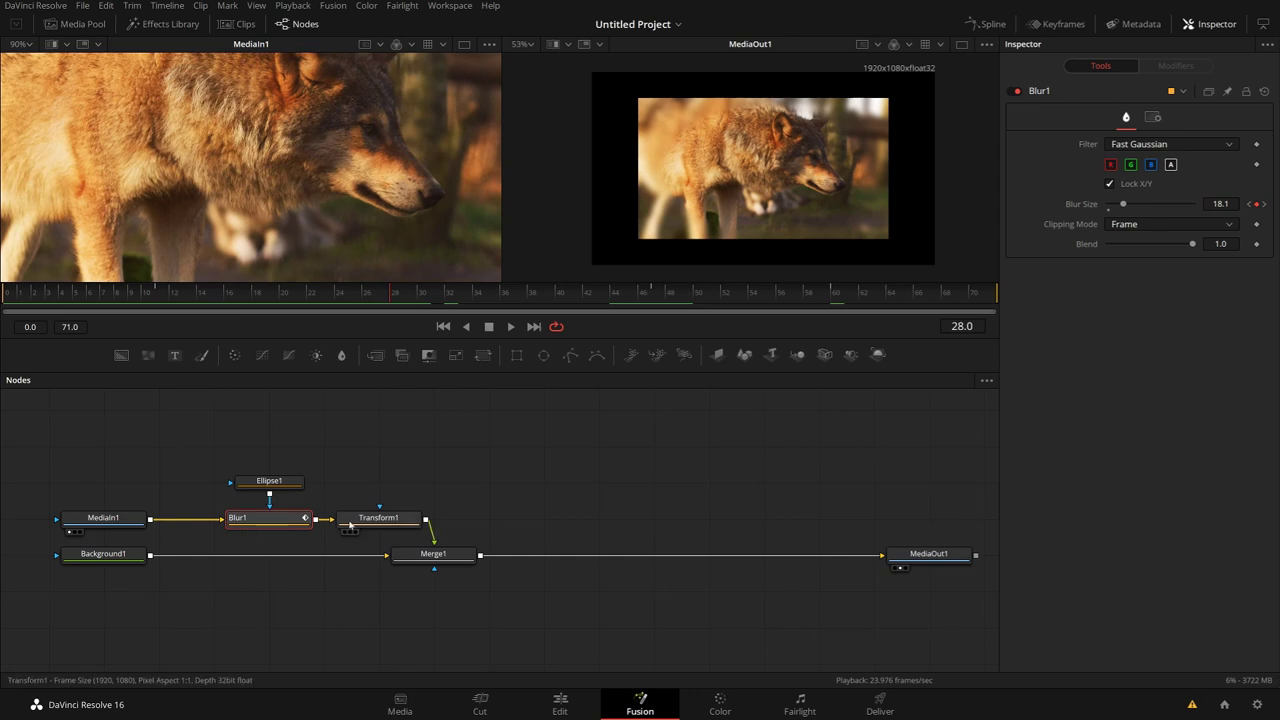
Step: Select Transform1 to show its settings and zoom the MediaIn1 viewer
left_click(380, 520)
scroll(272, 158, "down", 2)
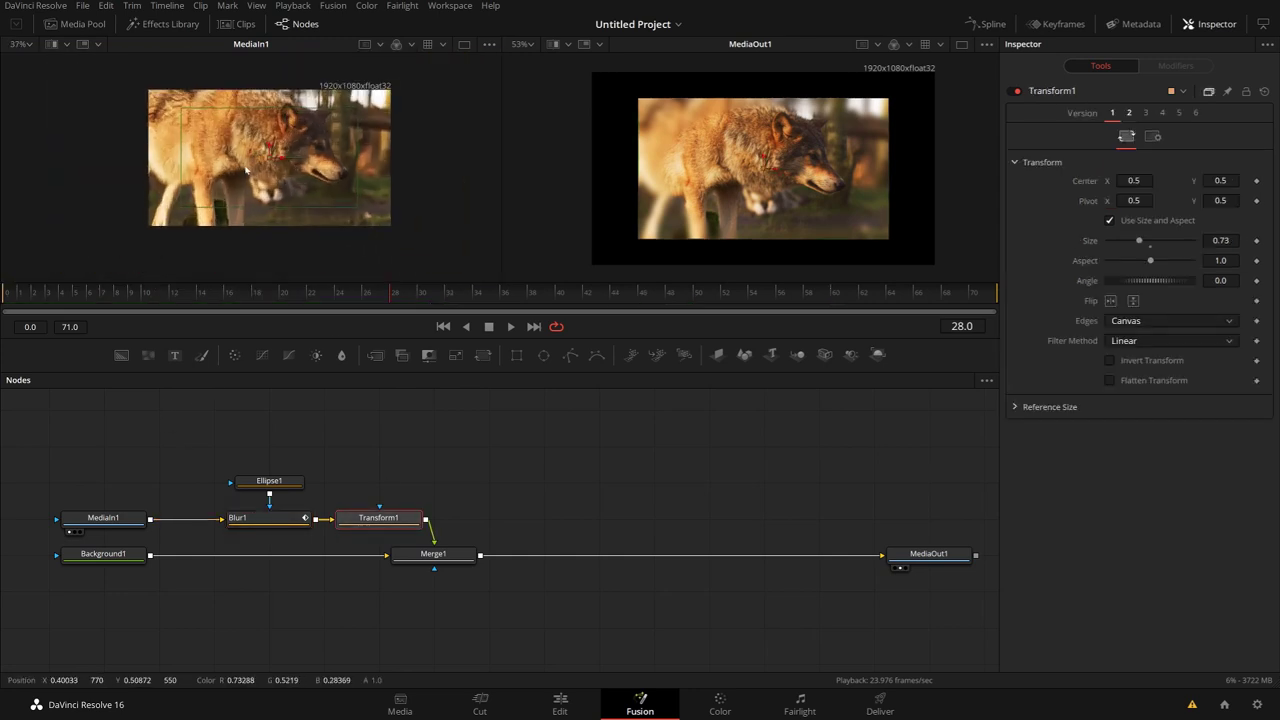
scroll(414, 153, "up", 2)
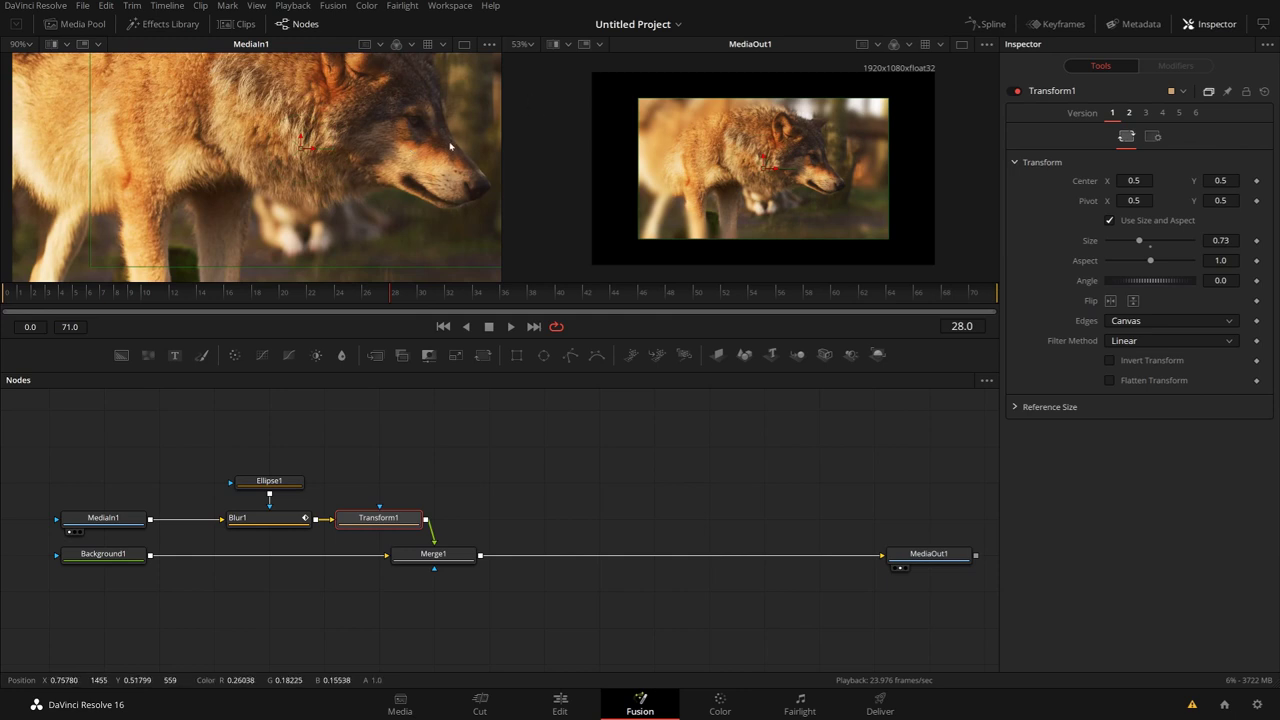
Step: Hide viewer overlays and view the red, green, blue and alpha channels in turn
key("ctrl+k")
key("ctrl+k")
key("ctrl+k")
key("ctrl+k")
key("r")
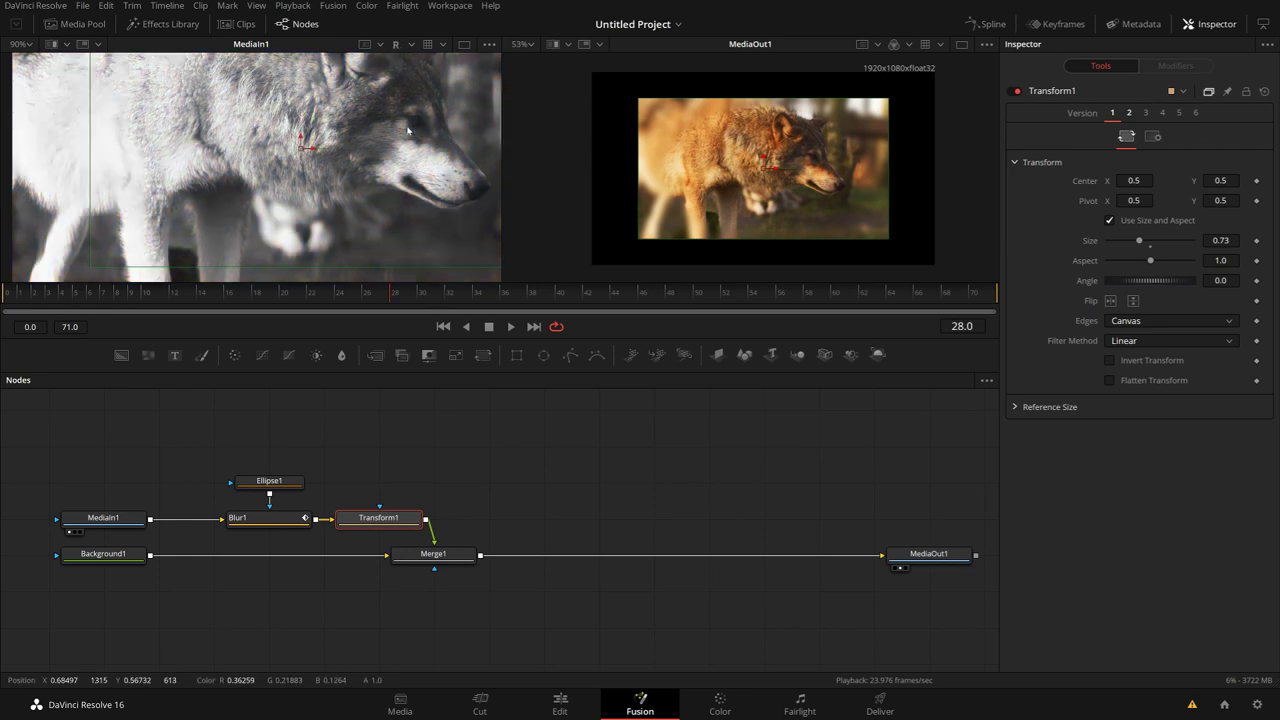
key("g")
key("b")
key("a")
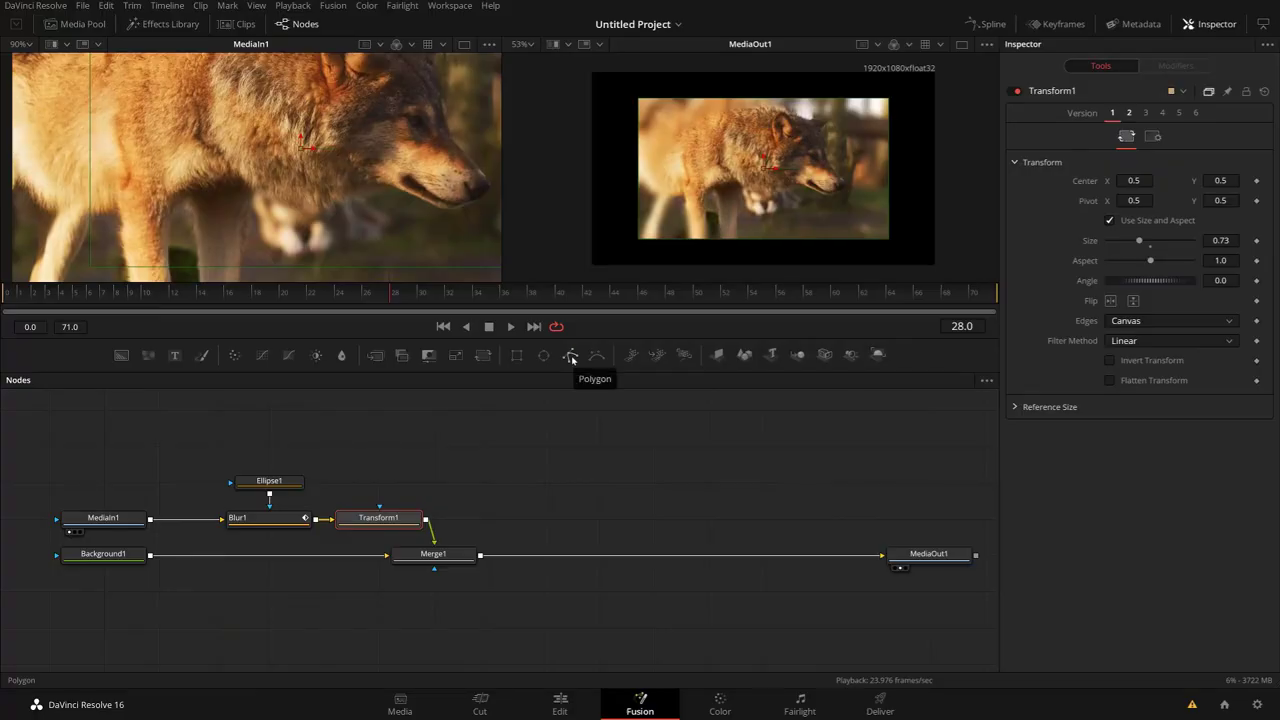
Step: Draw a Polygon1 mask around the wolf's head on Transform1, then show Blur1 in the Spline editor
left_click(570, 354)
left_click(679, 155)
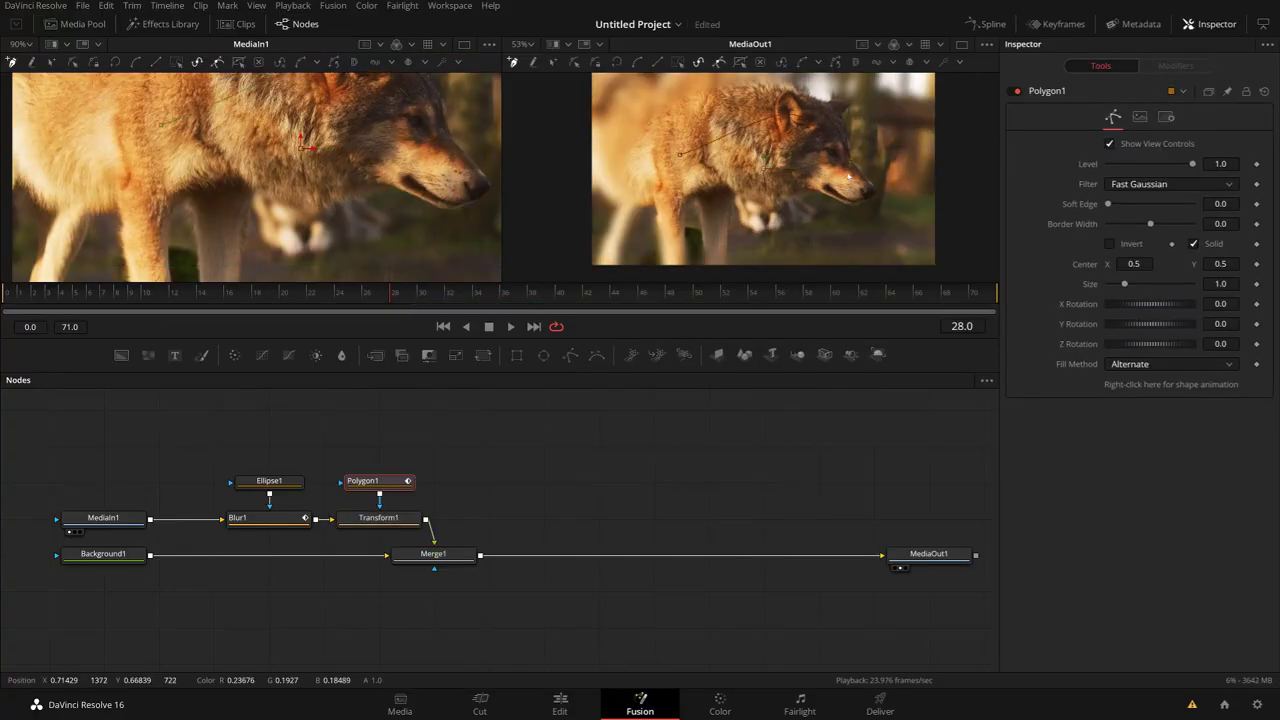
left_click(684, 186)
left_click(683, 155)
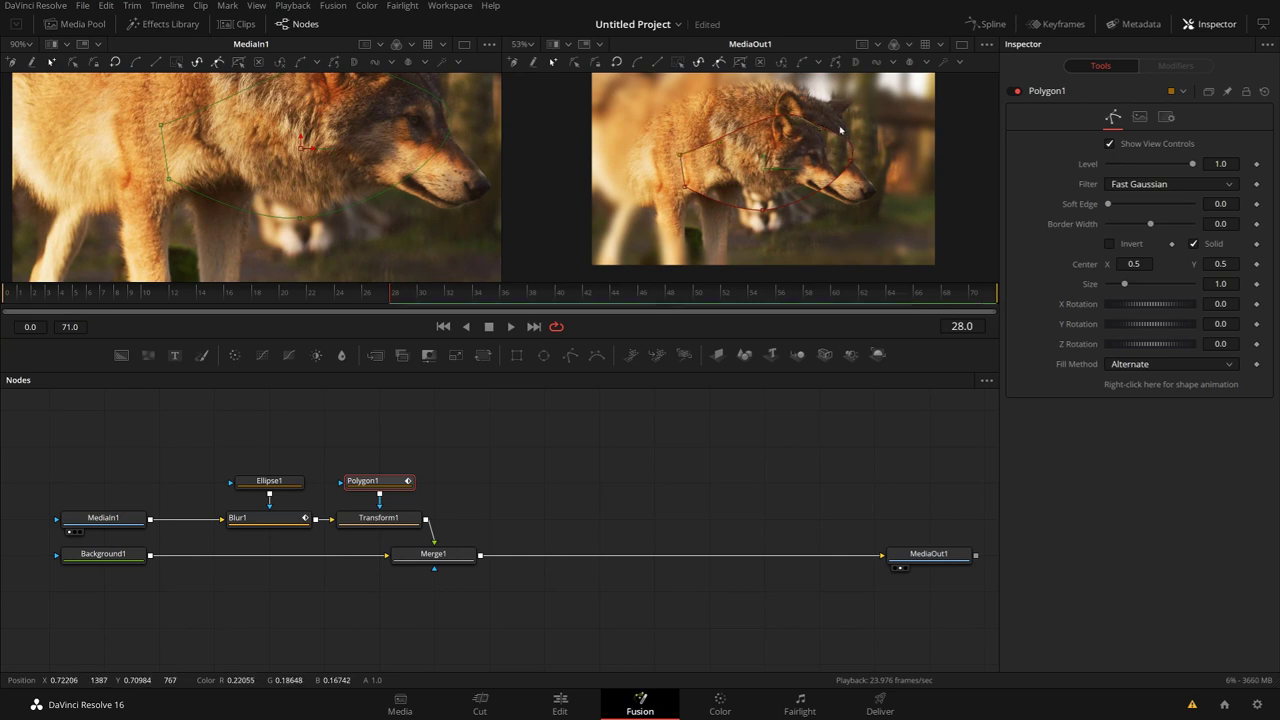
left_click_drag(850, 147, 834, 122)
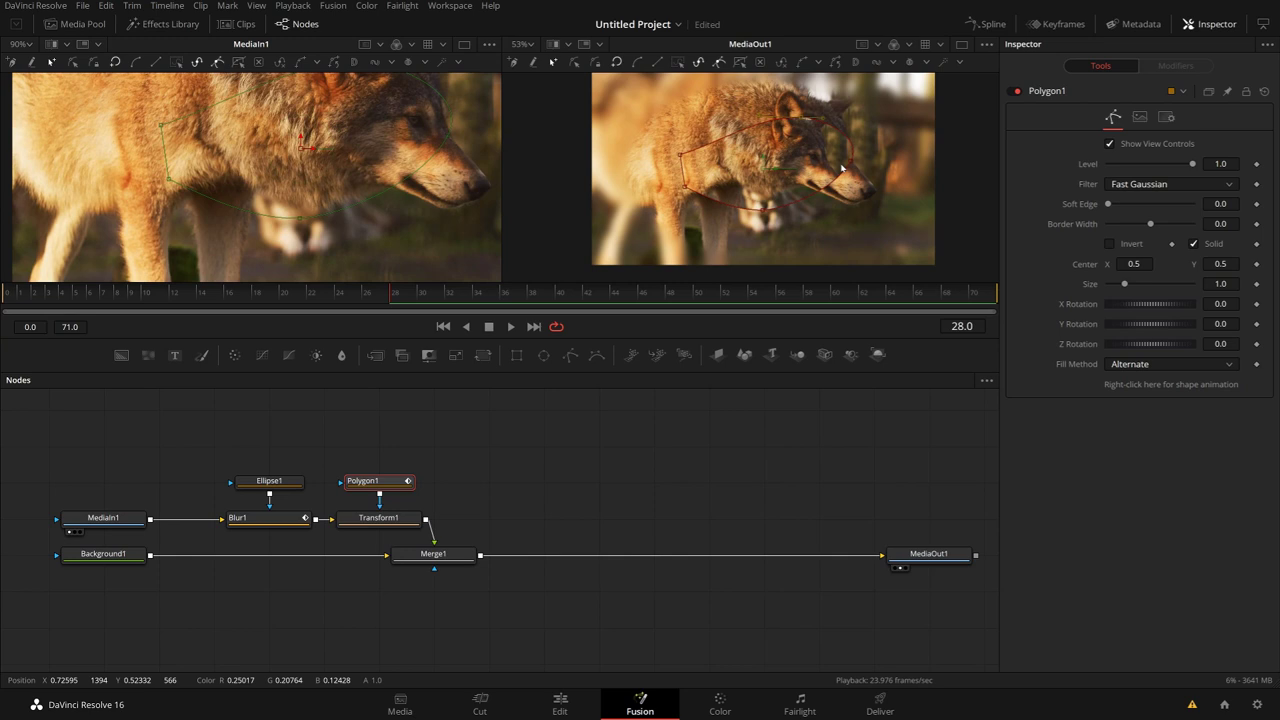
left_click(978, 22)
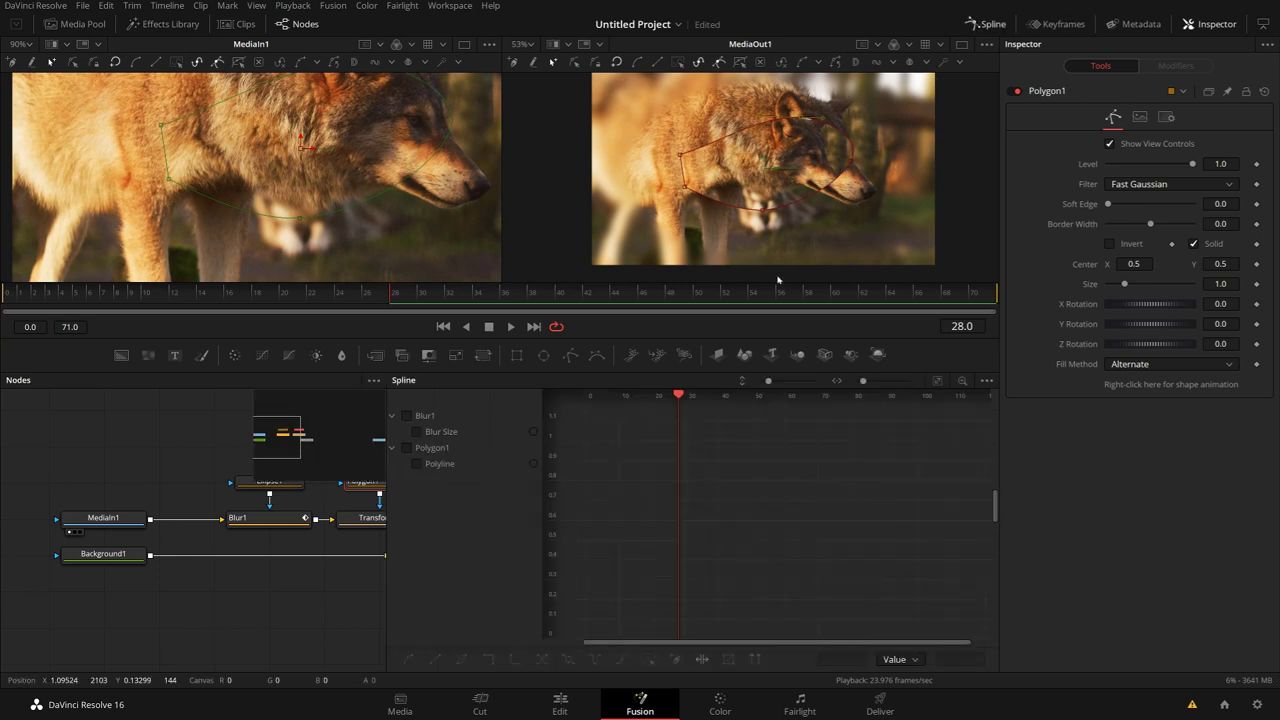
left_click(236, 528)
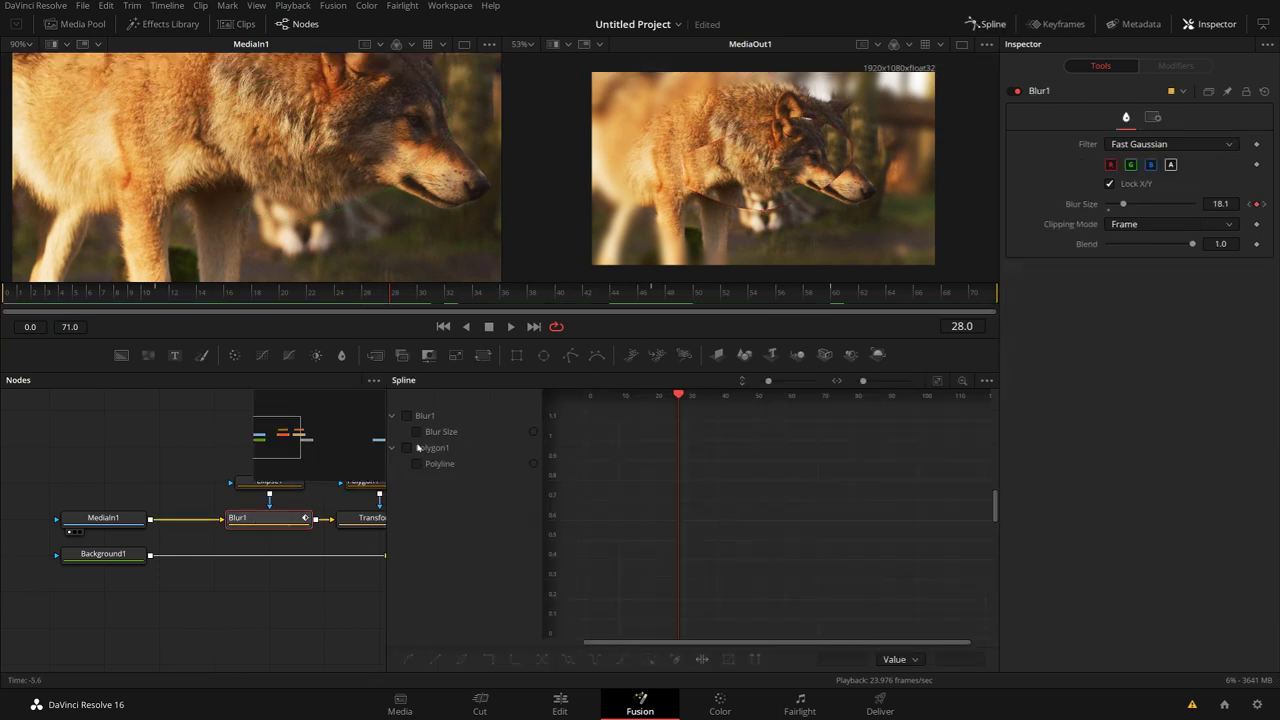
Step: Flatten the tangents of Blur1's Blur Size keyframe at frame 28
left_click(406, 416)
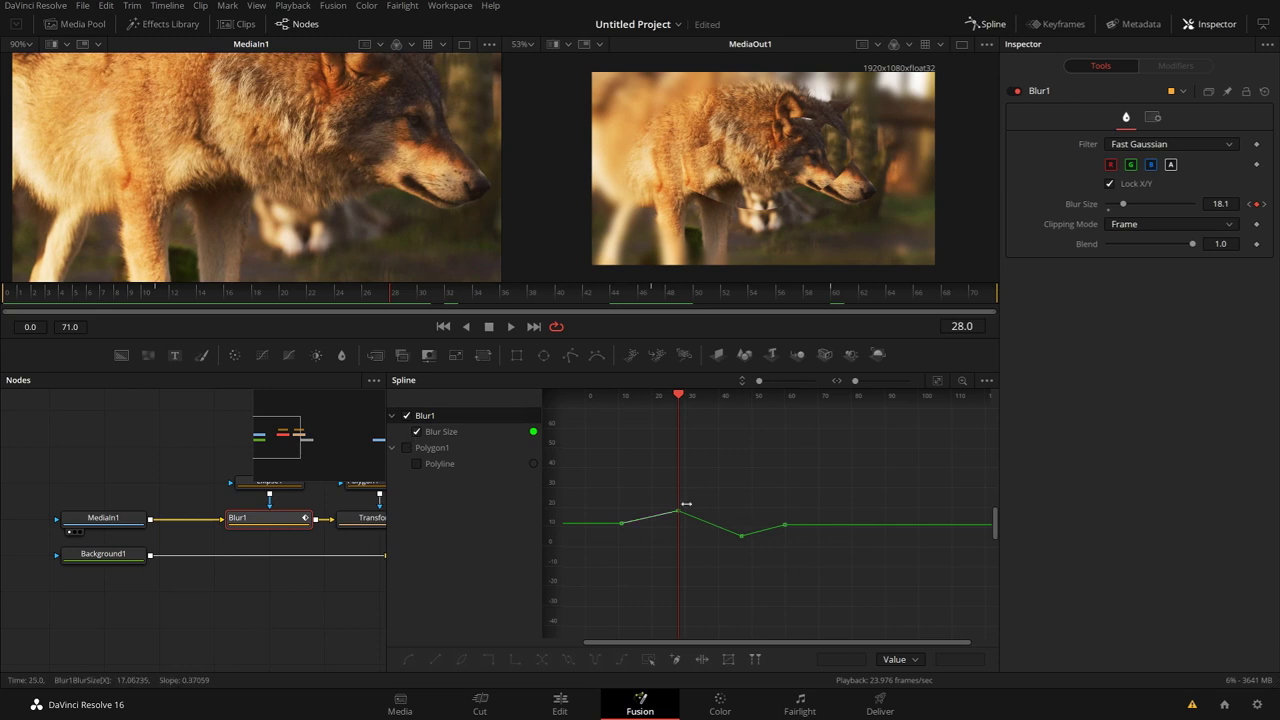
left_click_drag(712, 516, 714, 518)
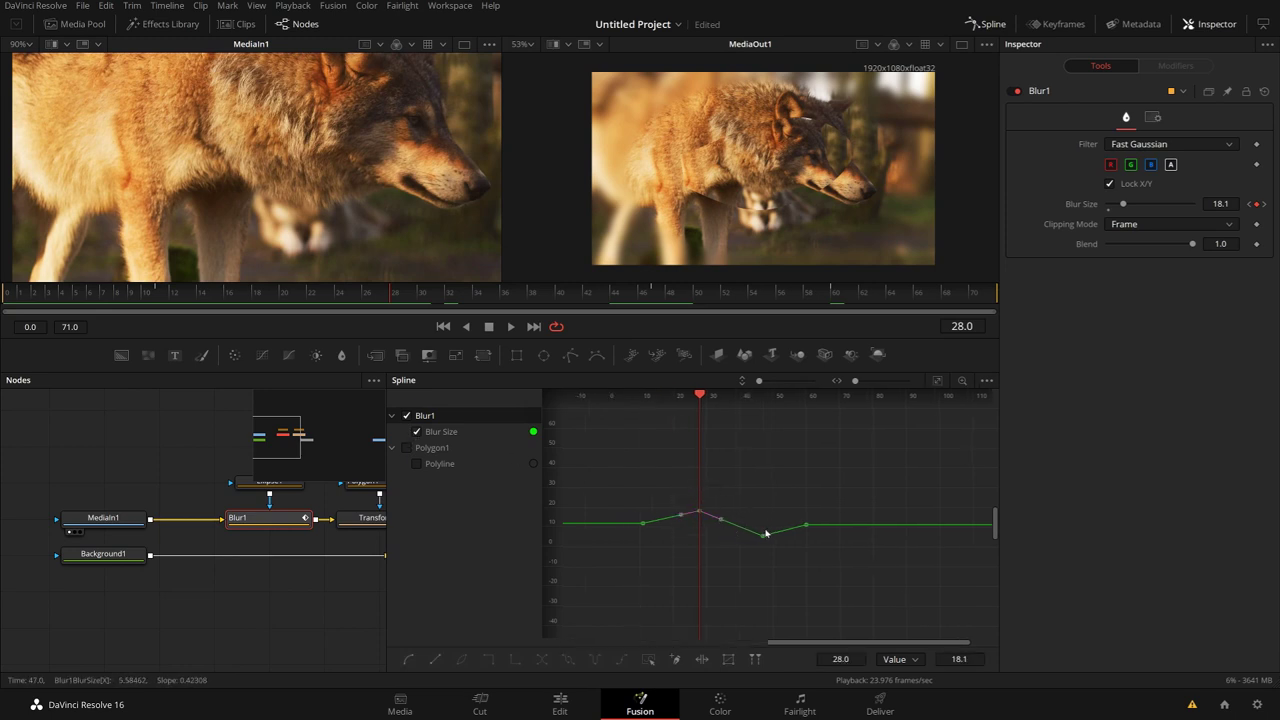
key("f")
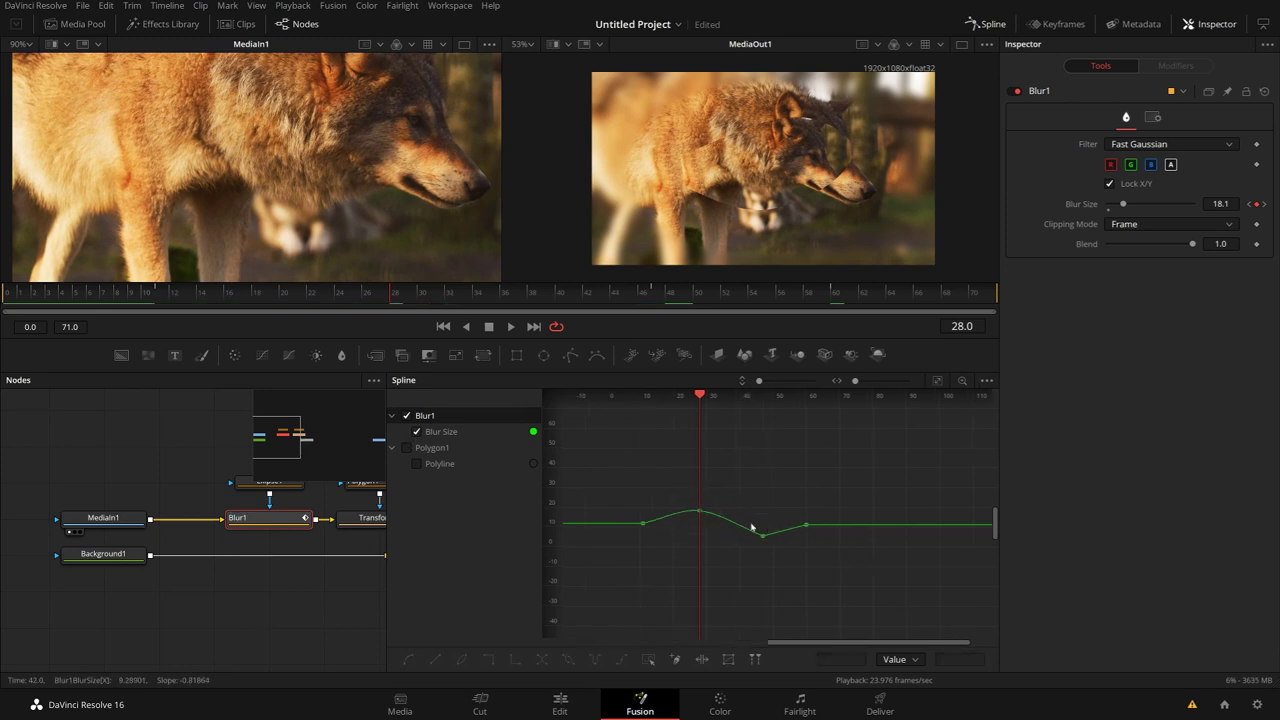
left_click_drag(649, 470, 727, 520)
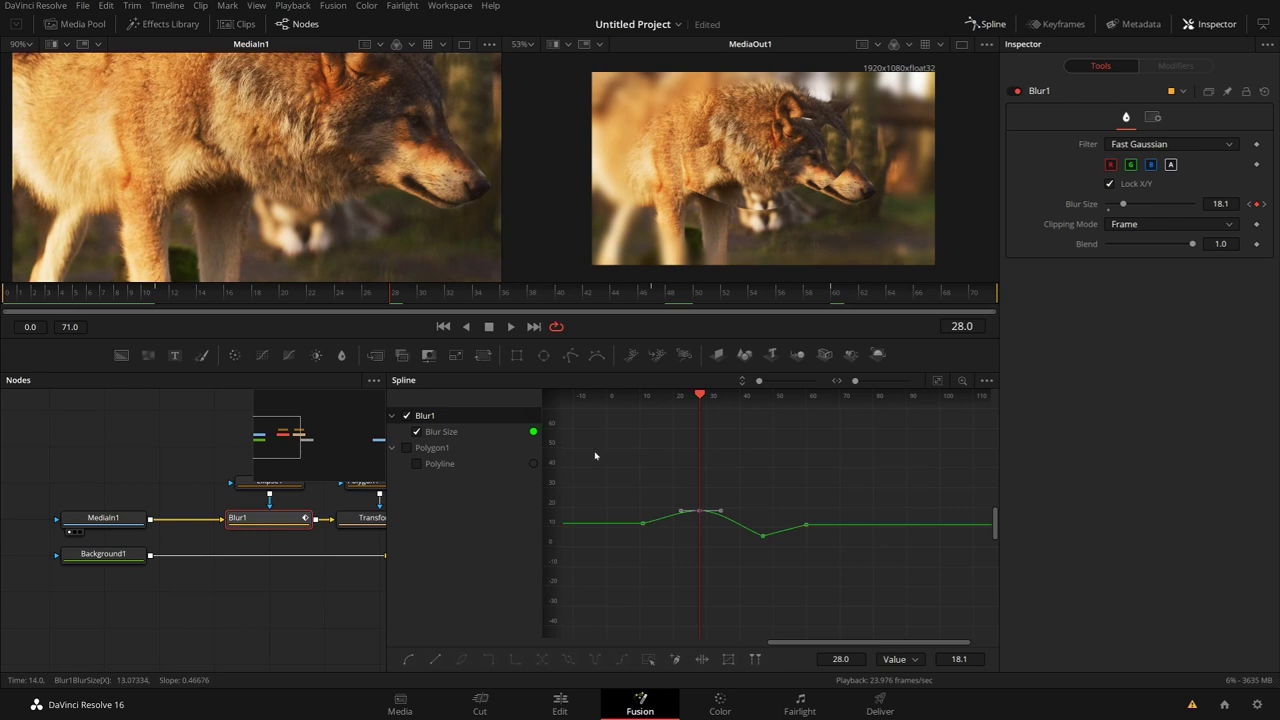
left_click_drag(172, 459, 40, 453)
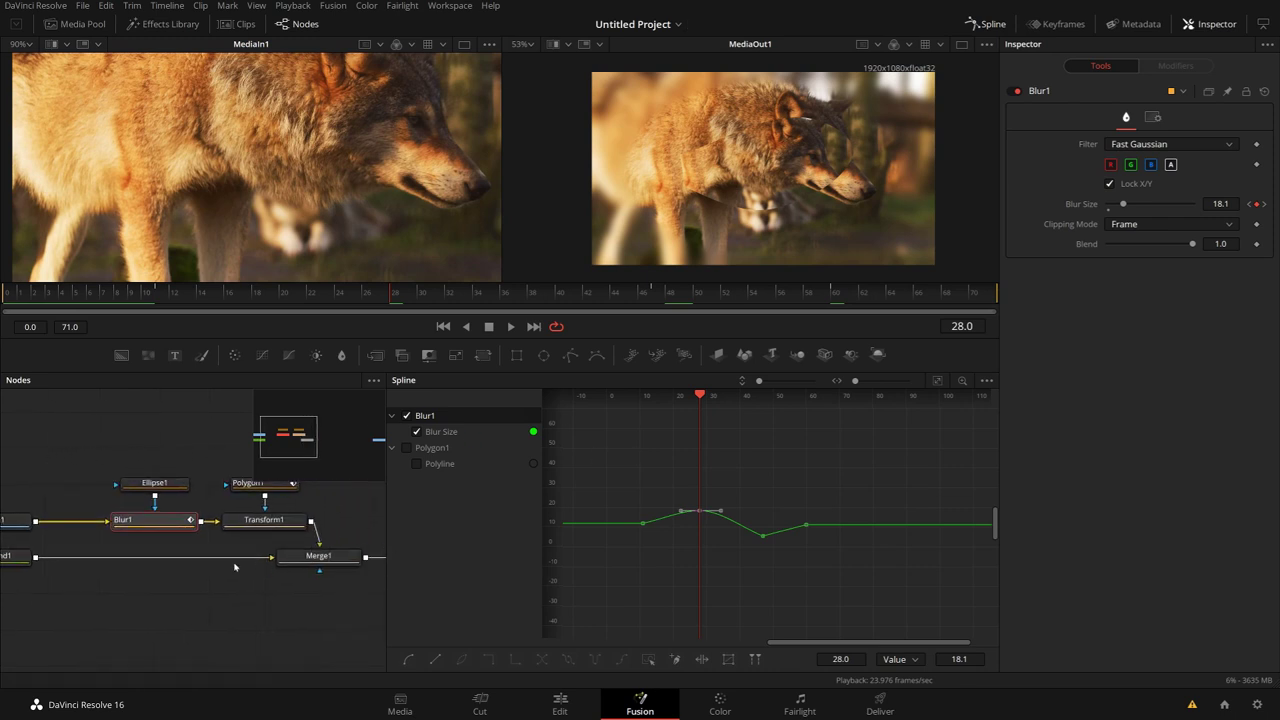
Step: Add ColorCurves1 after Merge1 and raise a new curve point to brighten the wolf image
left_click(316, 558)
scroll(270, 597, "right", 3)
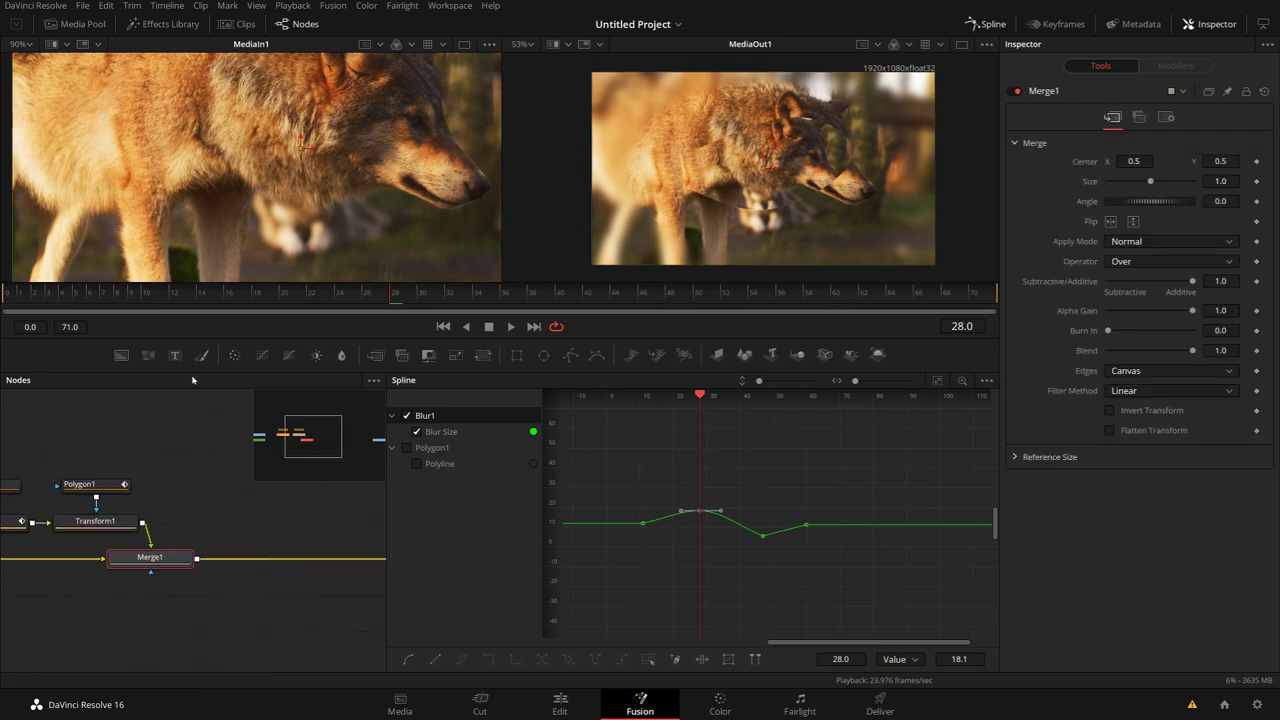
left_click(262, 355)
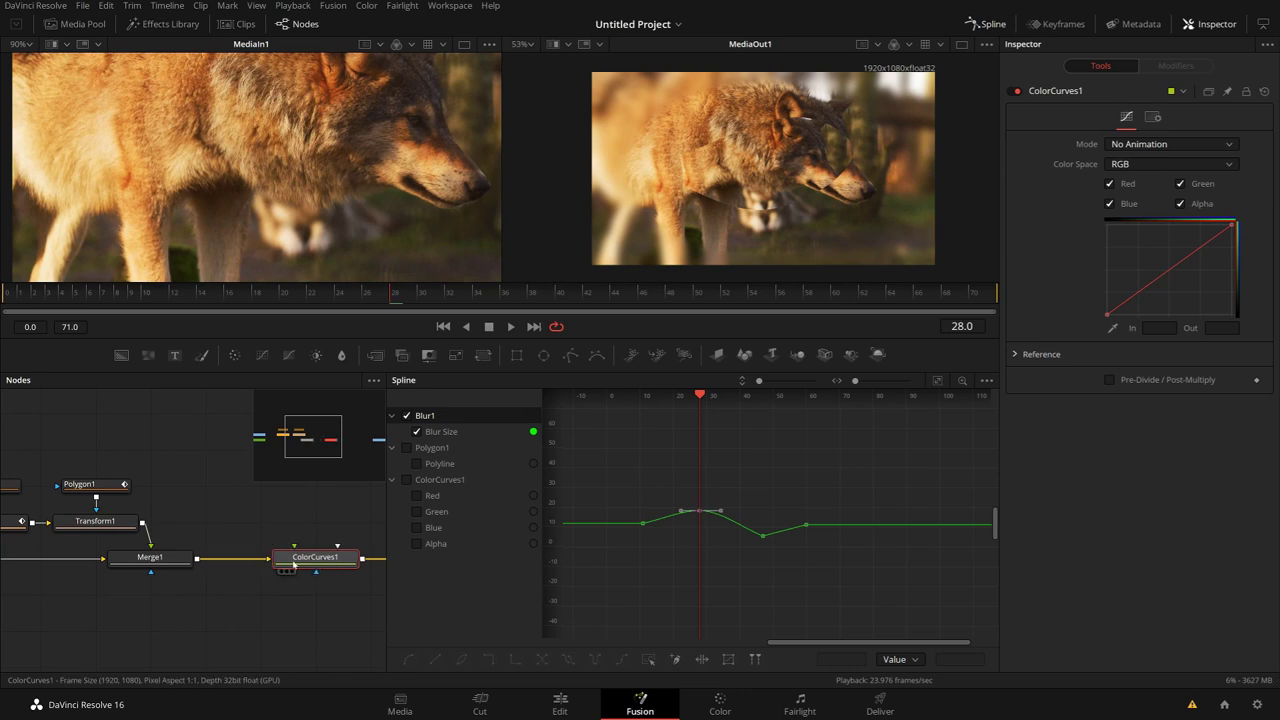
left_click(1174, 269)
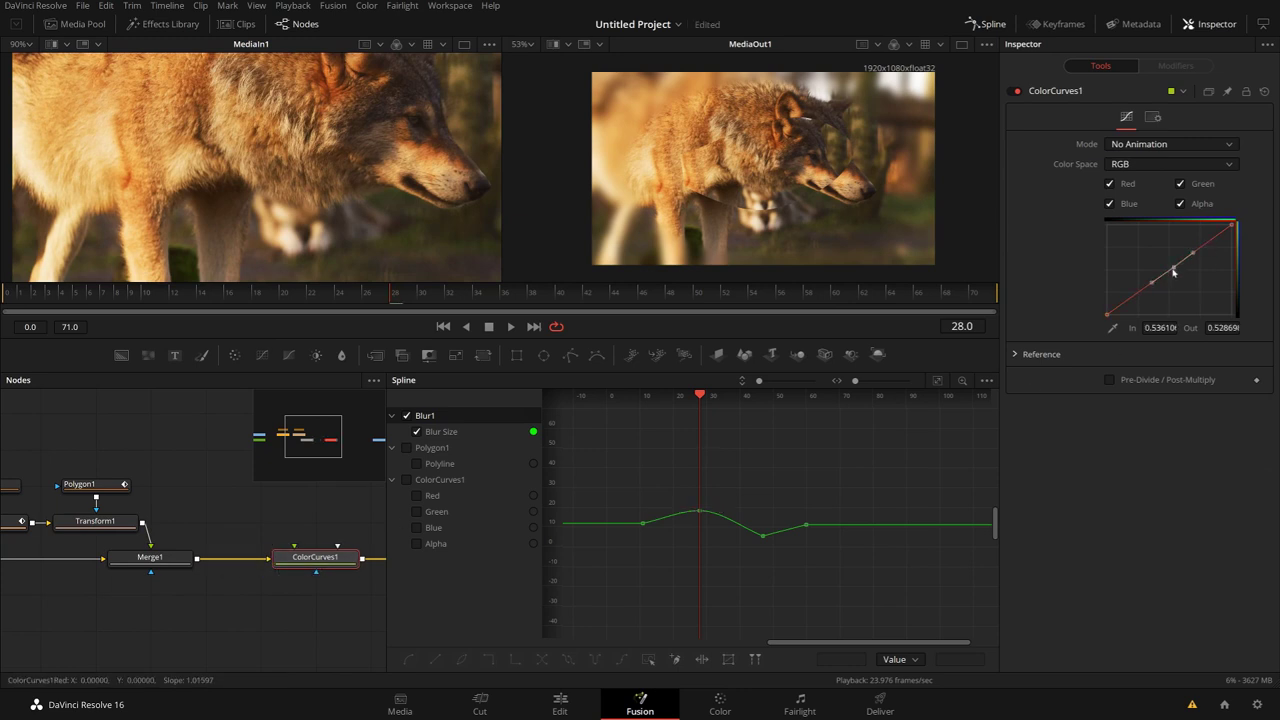
left_click_drag(1174, 271, 1133, 255)
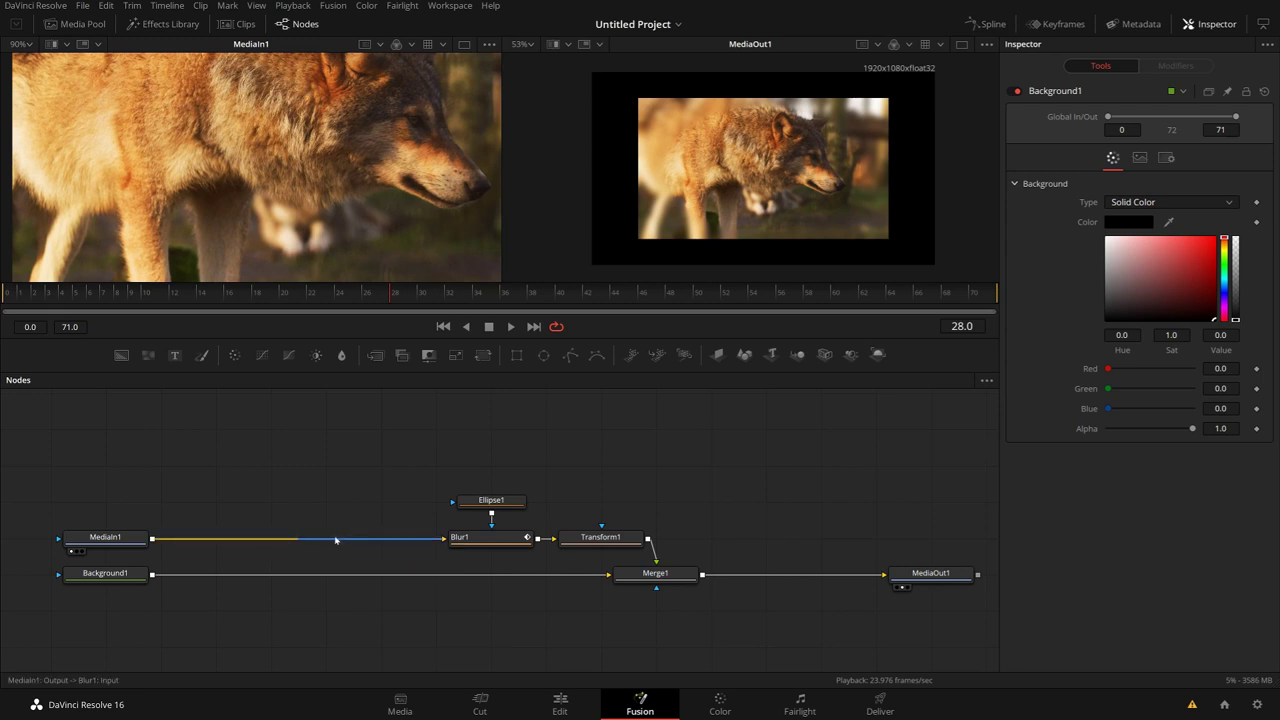
Step: Add PipeRouter1 on the MediaIn1-to-Blur1 link and lift it upward to bend the pipe
left_click(335, 539, "alt")
left_click_drag(335, 537, 355, 464)
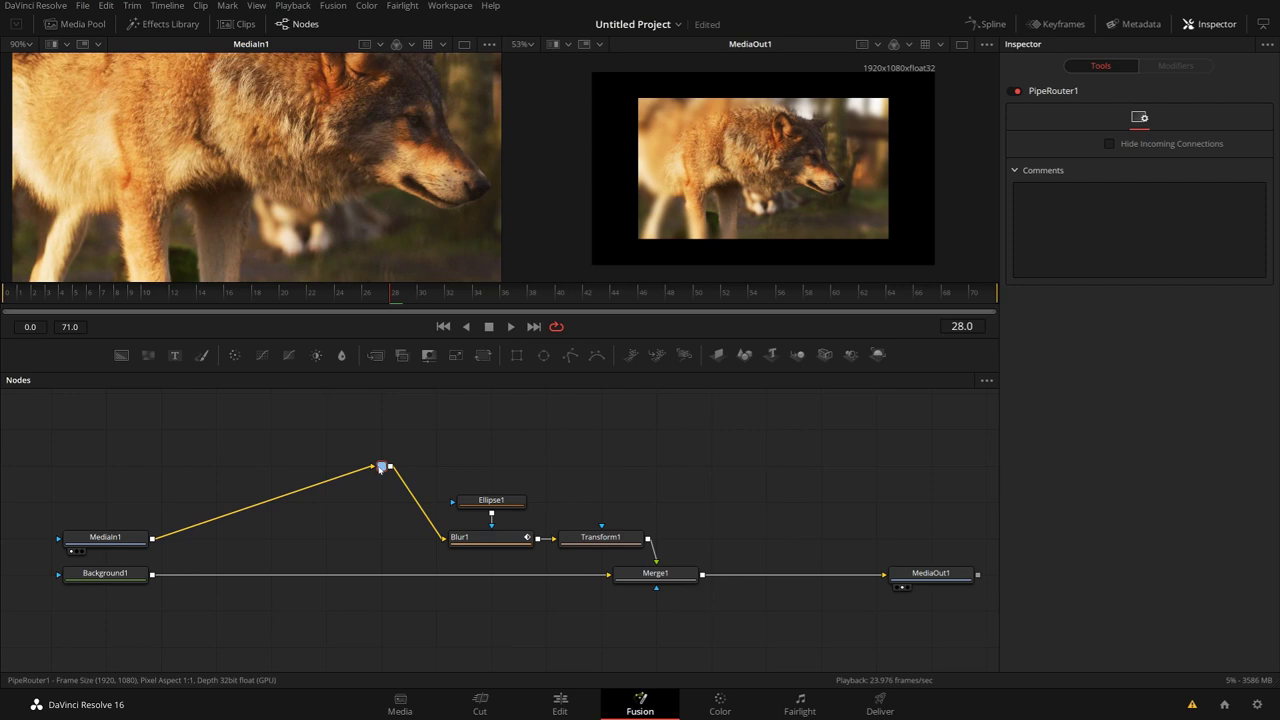
left_click_drag(380, 470, 378, 449)
scroll(484, 446, "up", 2)
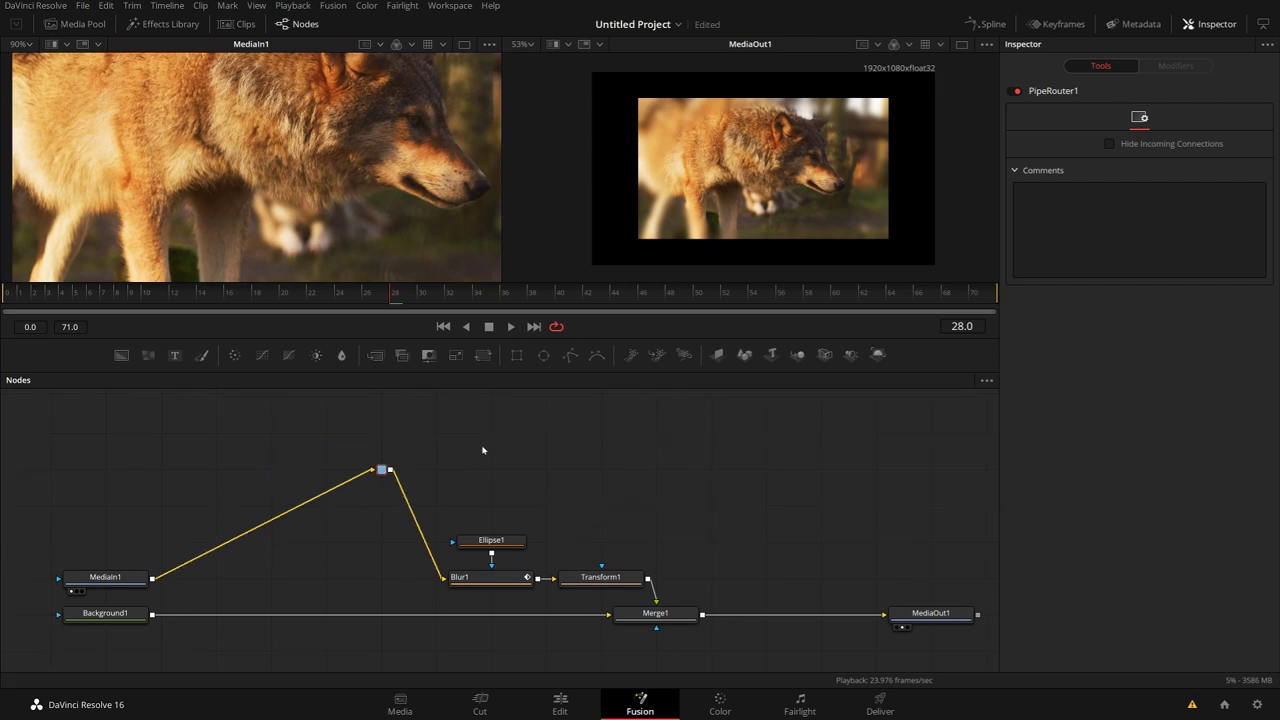
Step: Stack Merge2, Merge3 and Merge4 above Ellipse1 and link PipeRouter1's output into them
left_click(375, 355)
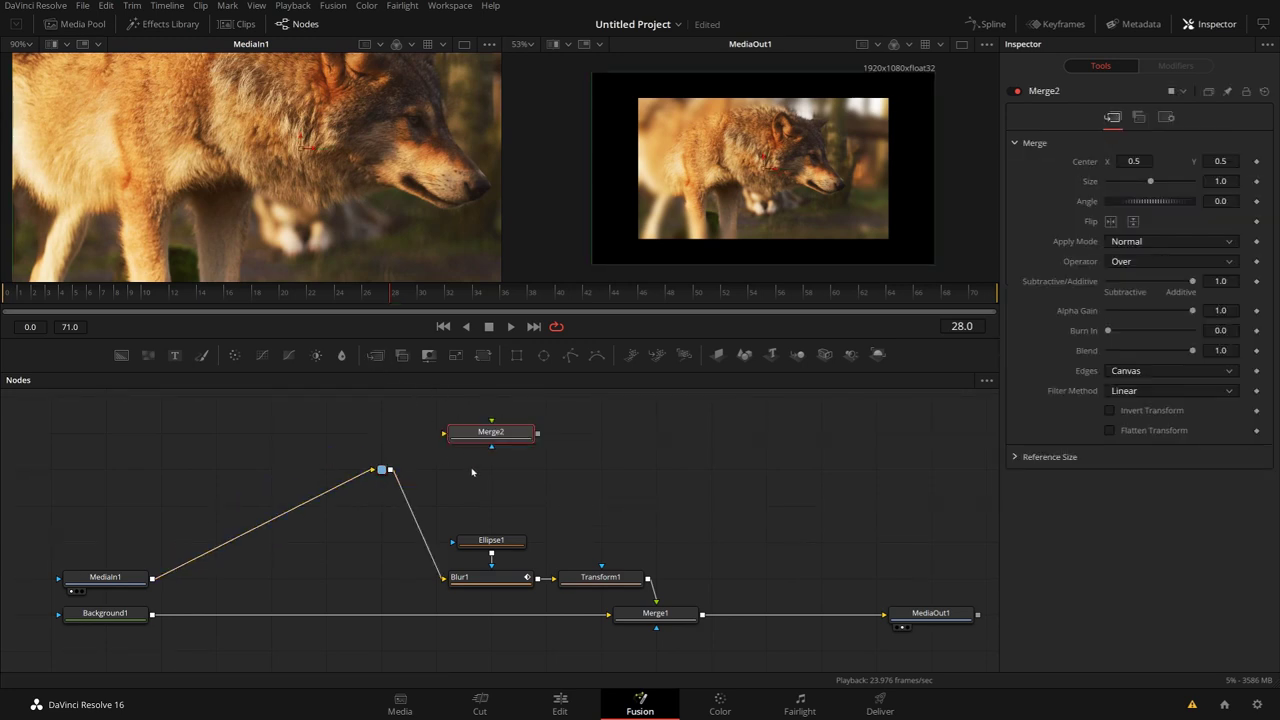
left_click(380, 360)
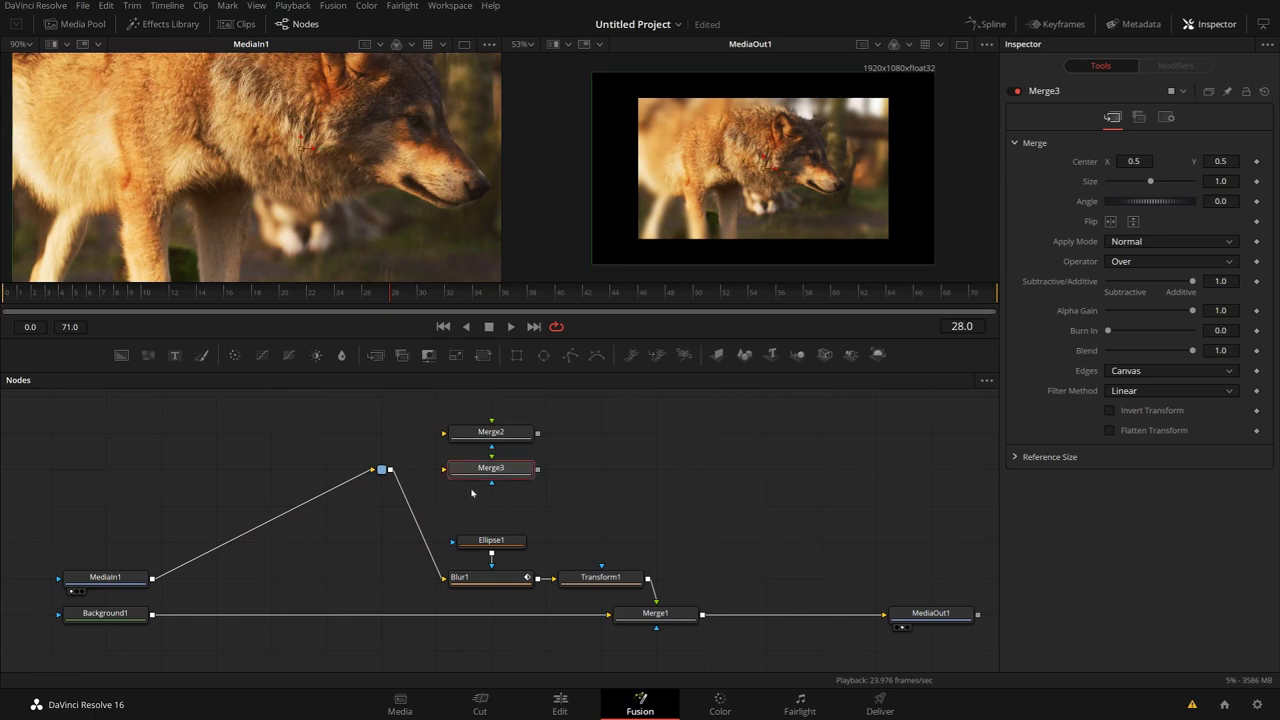
left_click_drag(491, 507, 491, 507)
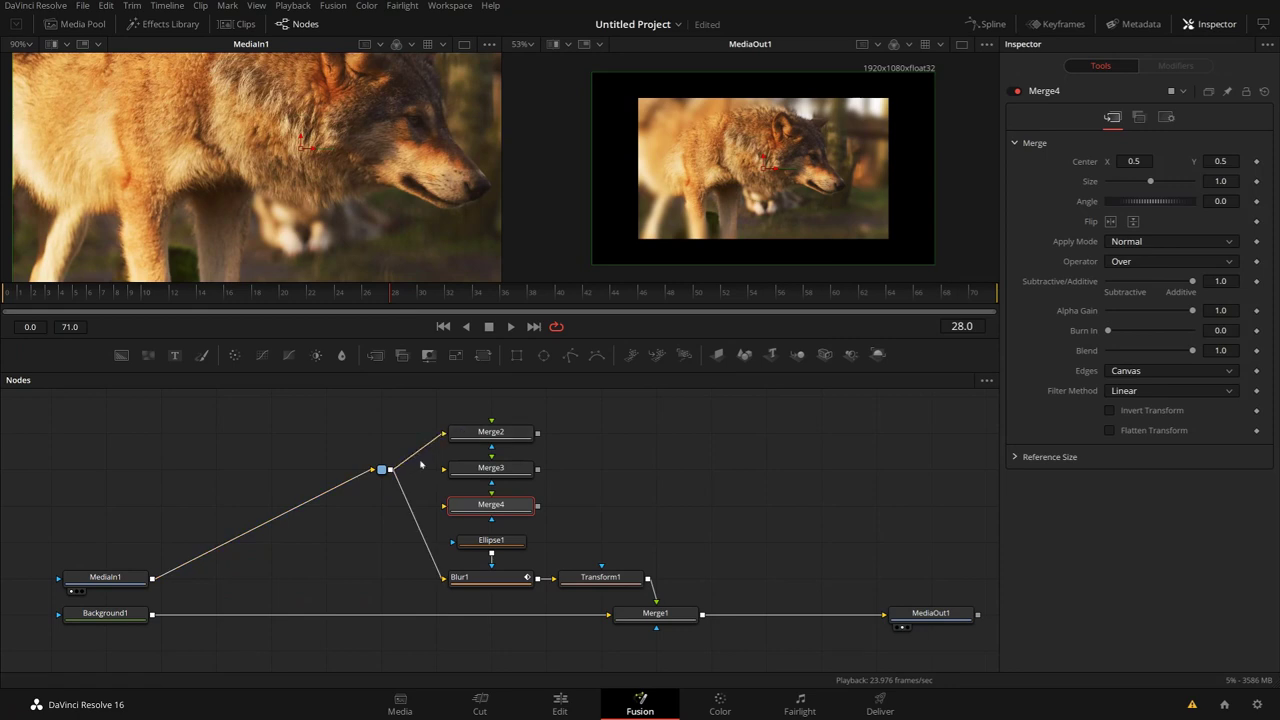
left_click_drag(399, 467, 466, 517)
scroll(448, 606, "left", 5)
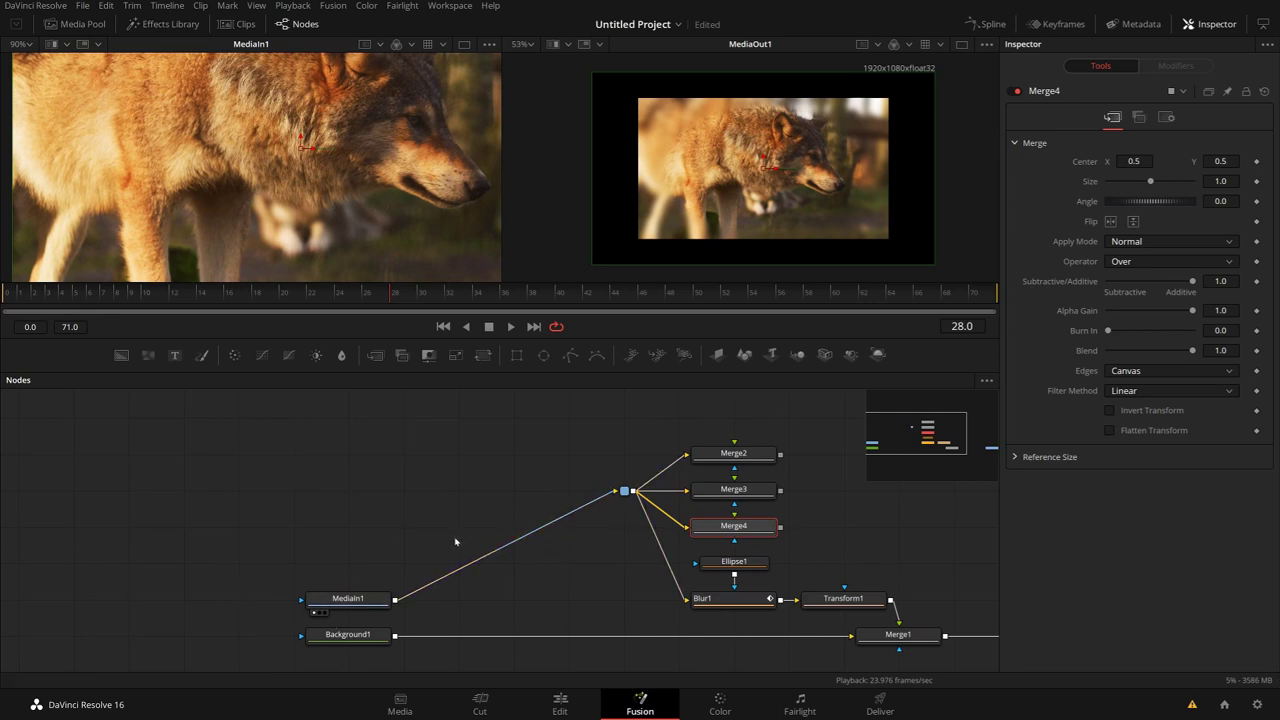
Step: Move MediaIn1 to the lower left and feed its output directly into a new Merge5 node
scroll(300, 480, "down", 3)
scroll(266, 450, "right", 3)
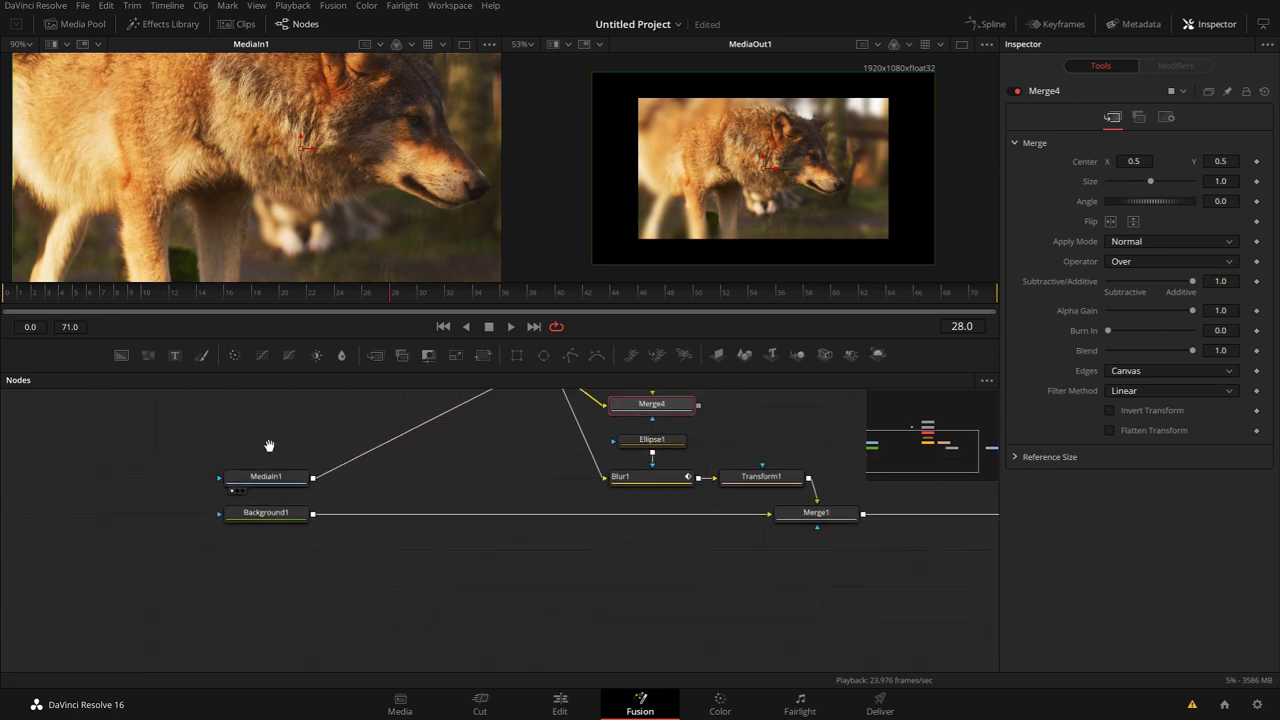
left_click_drag(192, 463, 134, 643)
scroll(475, 617, "down", 1)
scroll(470, 610, "left", 3)
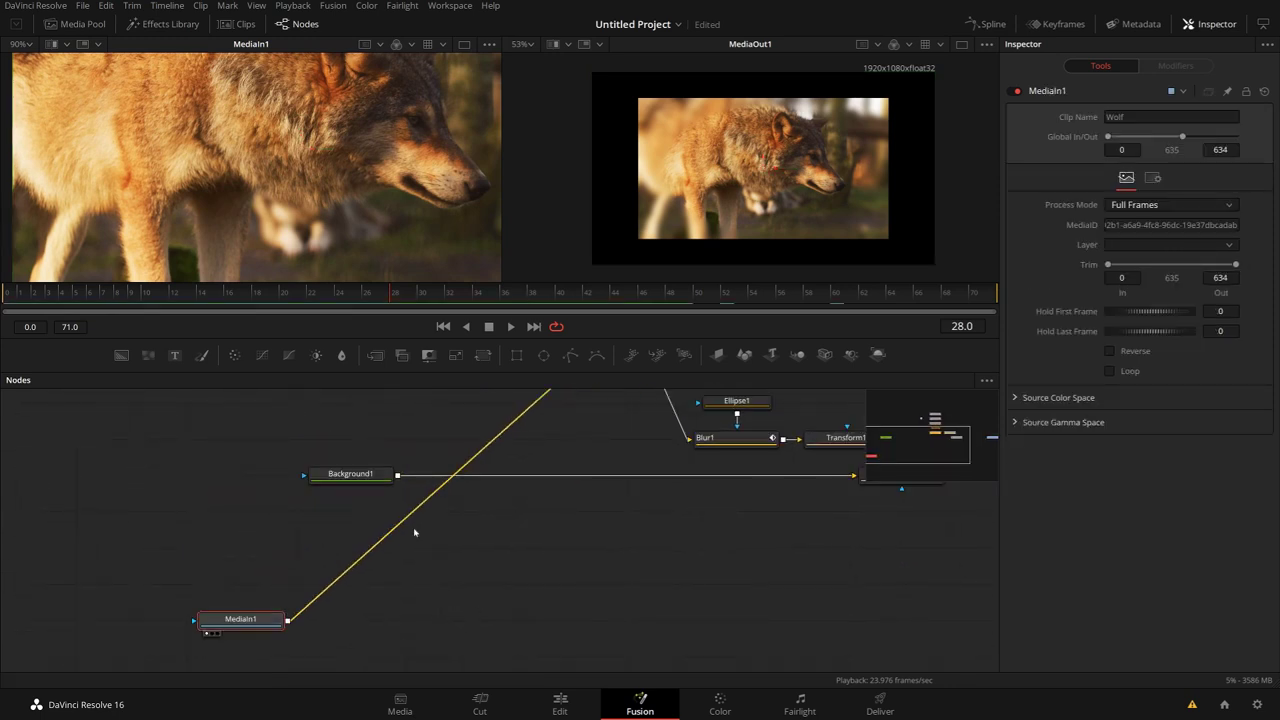
left_click(375, 355)
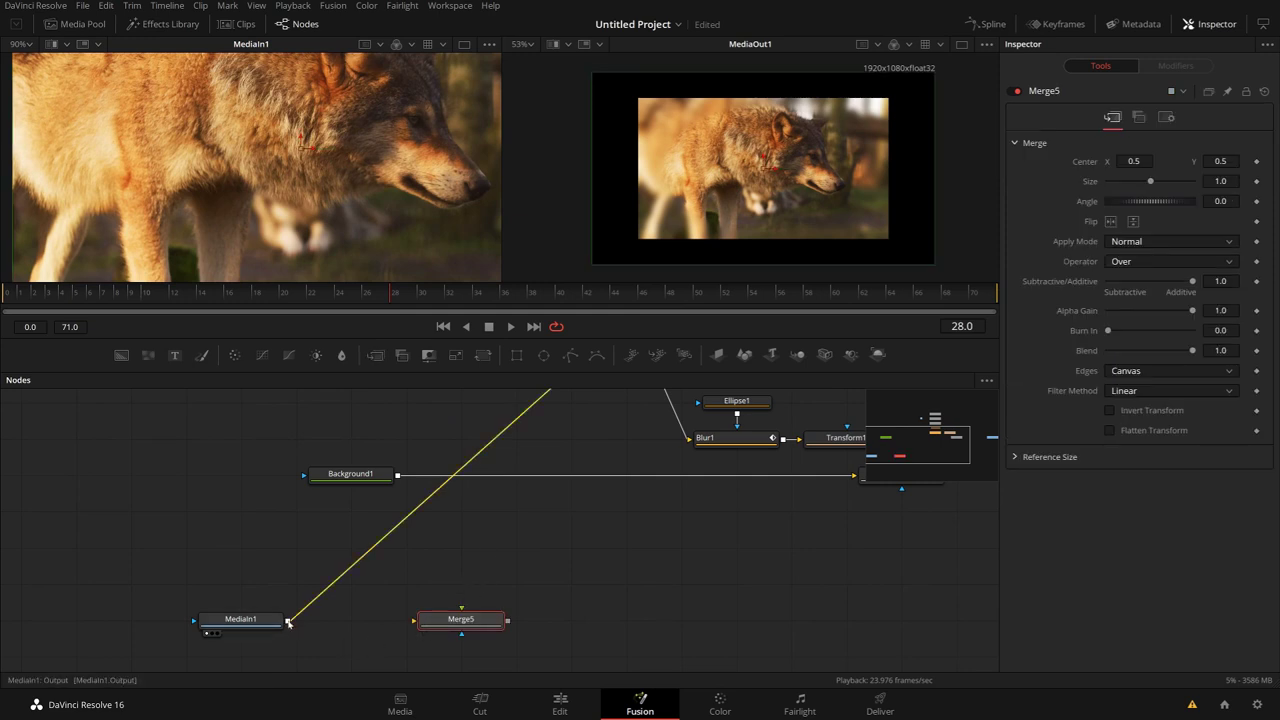
left_click_drag(288, 620, 413, 620)
Step: Delete PipeRouter1, then undo to restore it
scroll(189, 583, "left", 1)
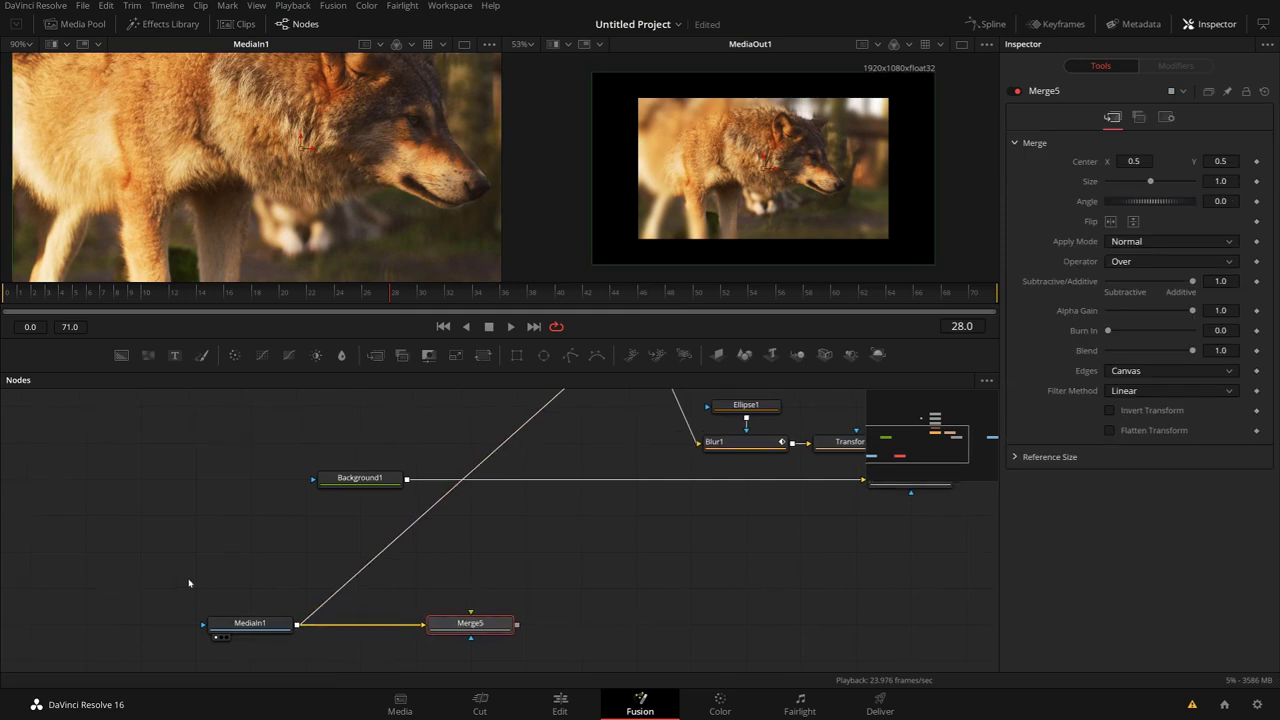
left_click_drag(434, 546, 288, 576)
left_click(356, 513)
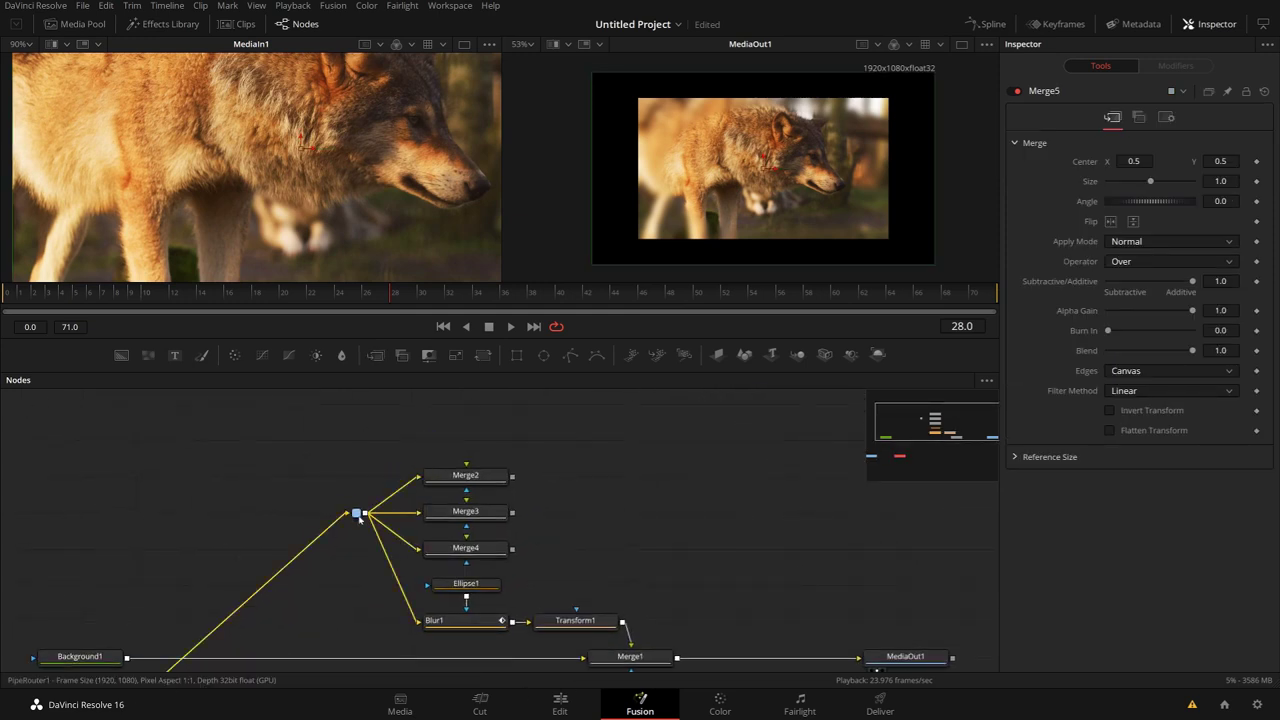
key("Delete")
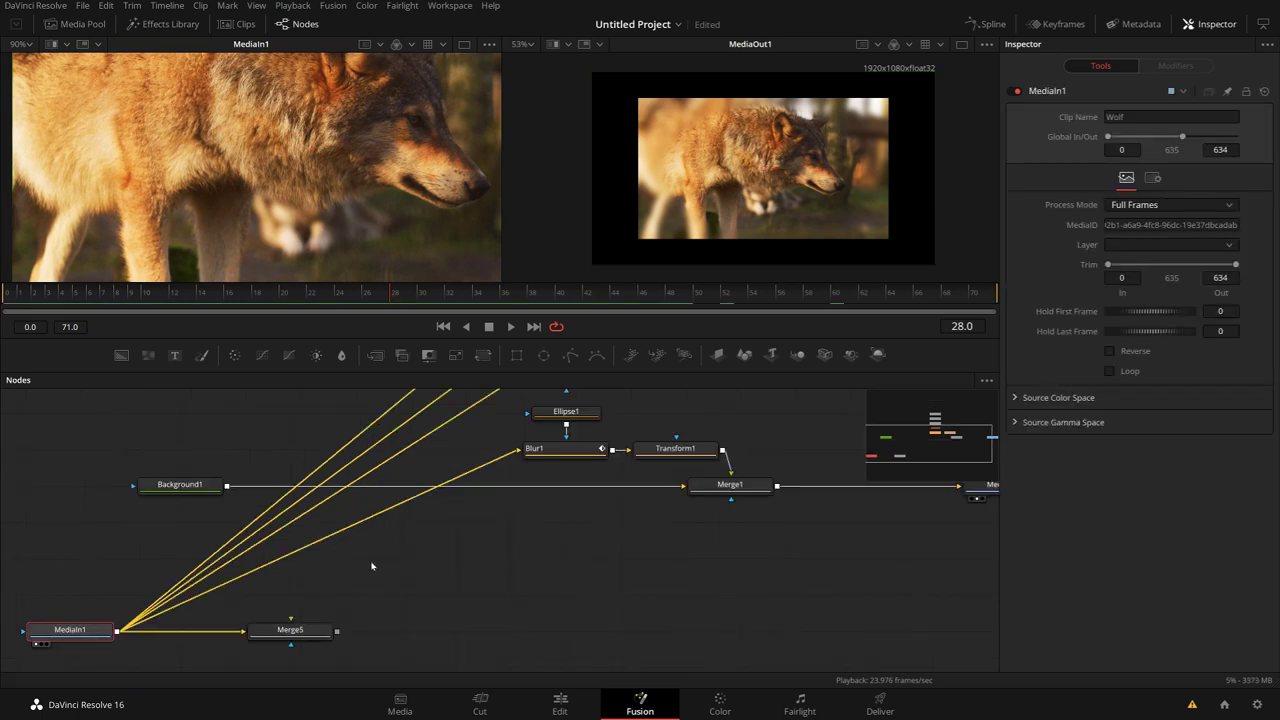
key("ctrl+z")
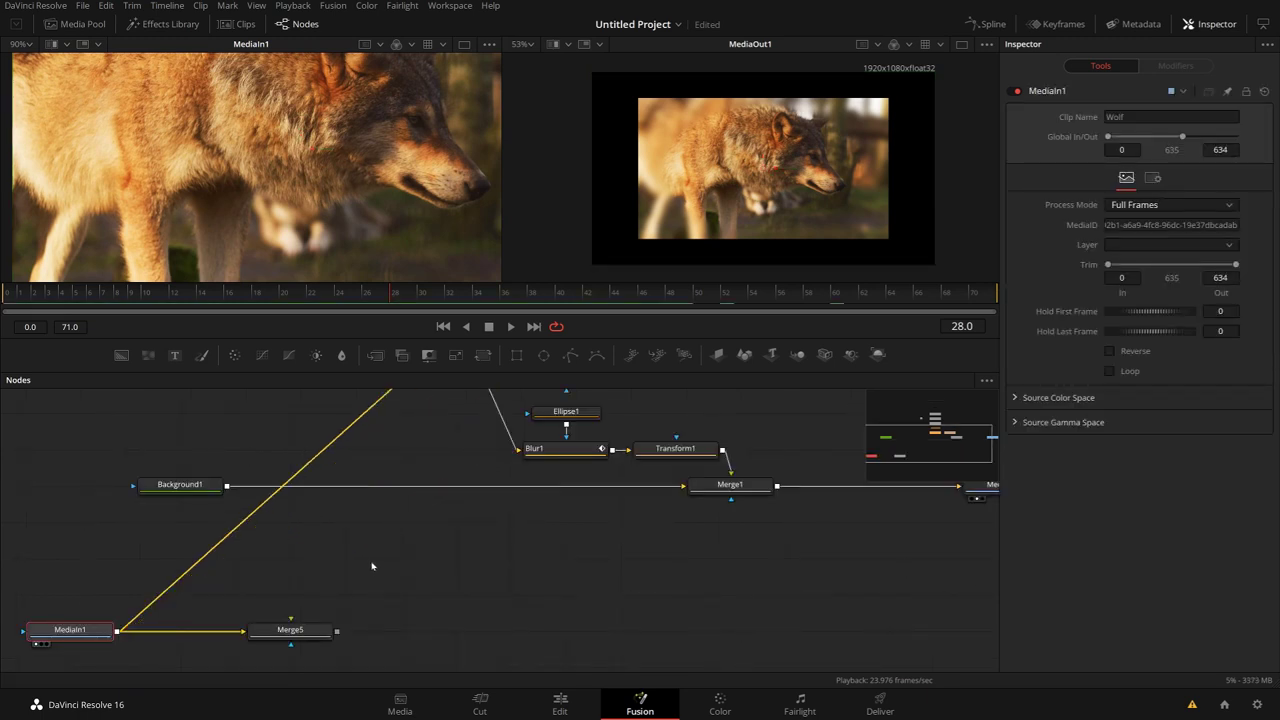
left_click_drag(347, 568, 560, 606)
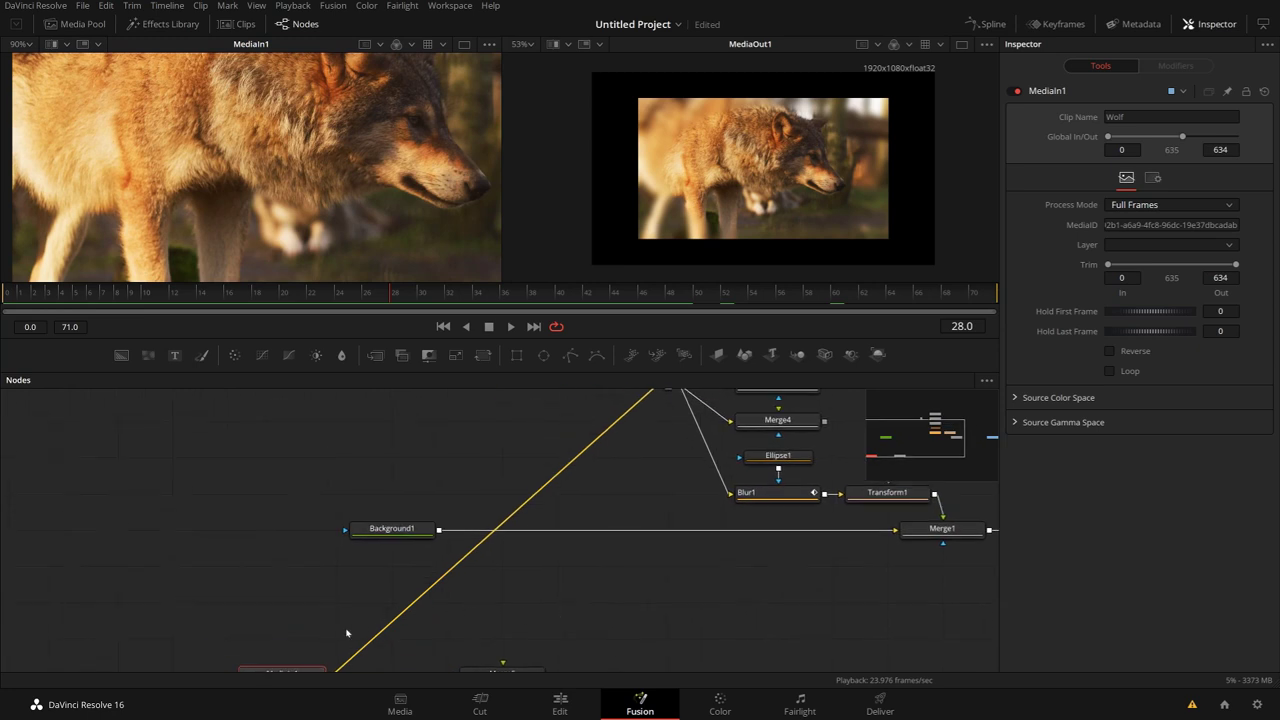
scroll(420, 541, "down", 3)
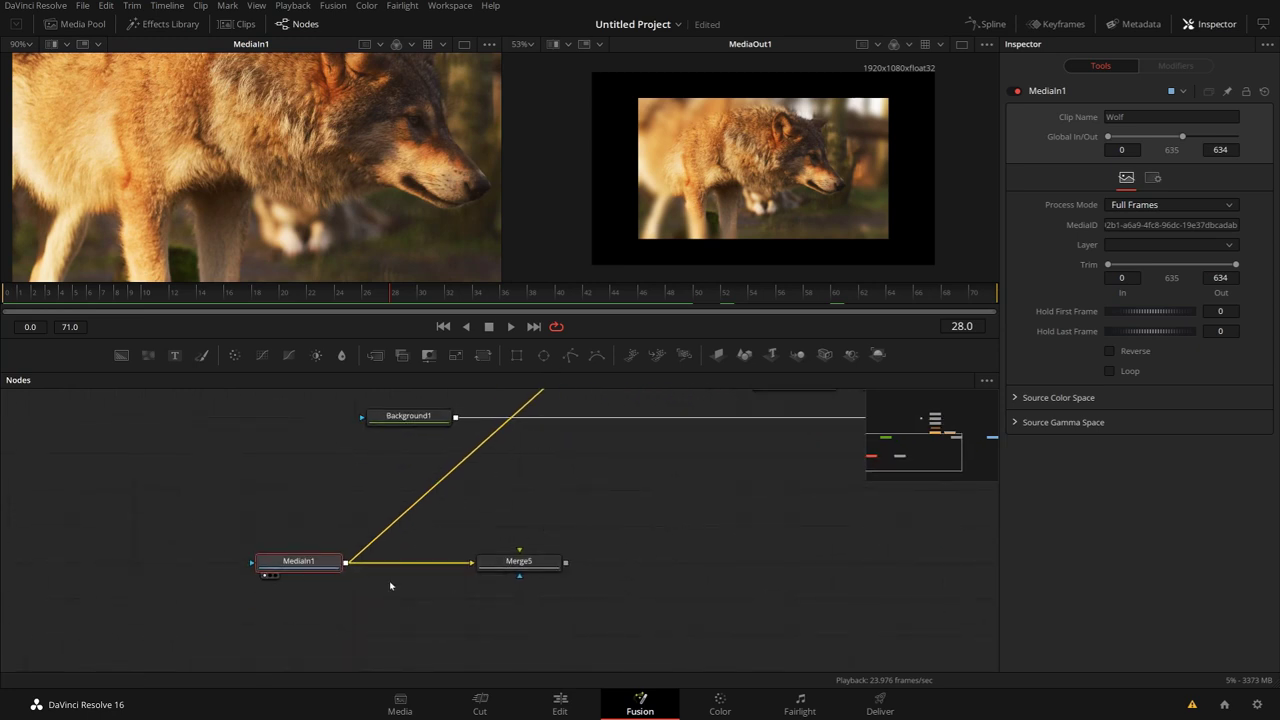
Step: Insert PipeRouter2 on MediaIn1's link and position it so the link forms a right-angle corner
left_click(437, 487, "ctrl")
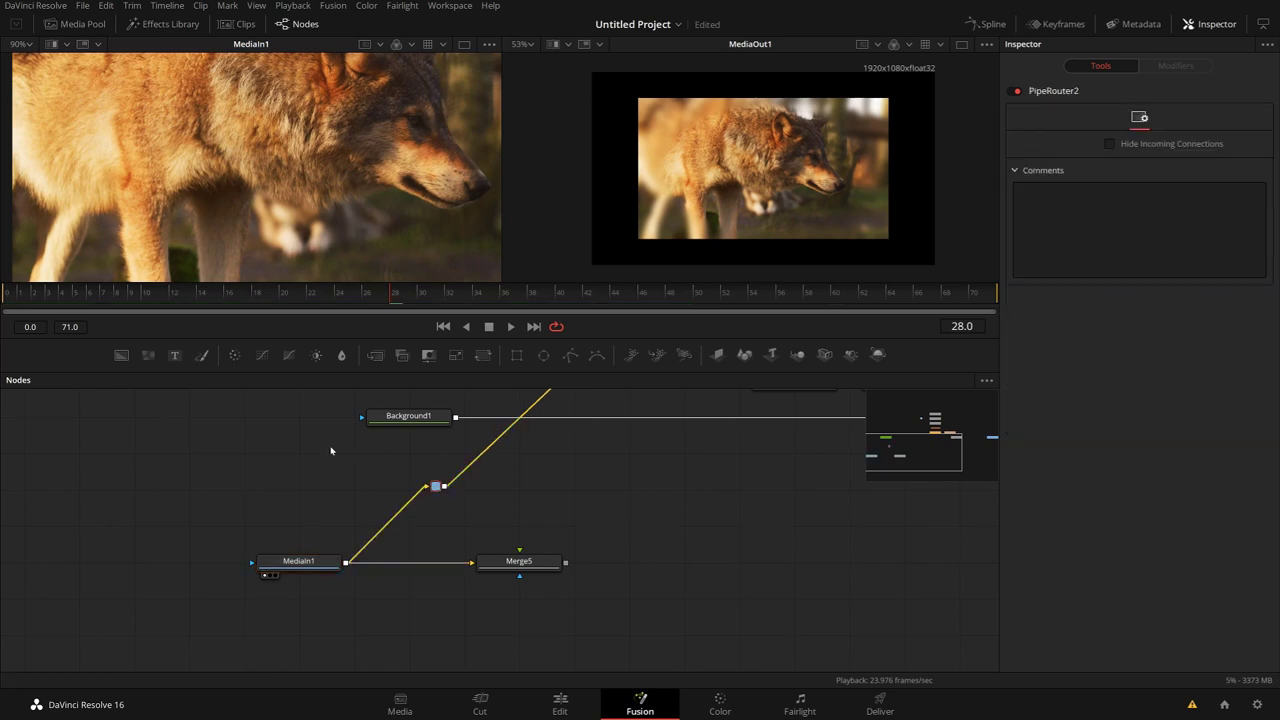
left_click_drag(436, 486, 303, 417)
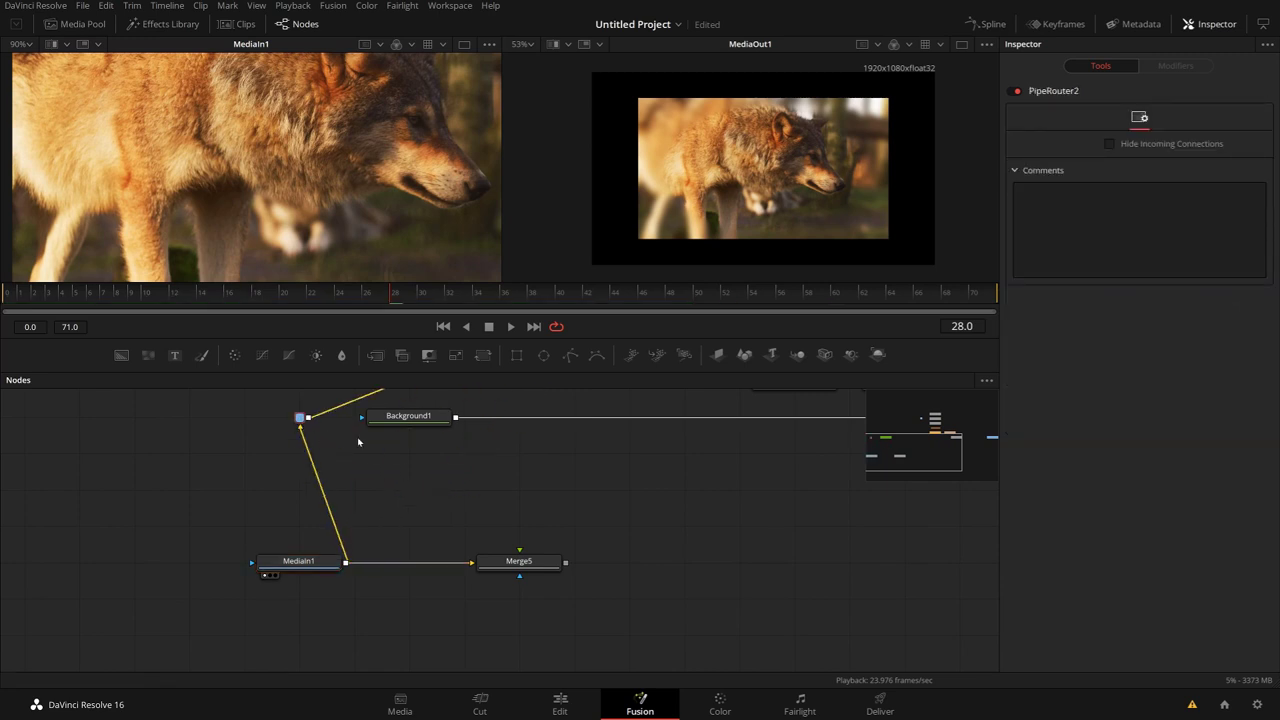
scroll(316, 561, "up", 2)
scroll(316, 561, "up", 2)
left_click_drag(306, 560, 376, 425)
scroll(376, 425, "down", 3)
left_click_drag(330, 612, 277, 615)
scroll(277, 615, "up", 4)
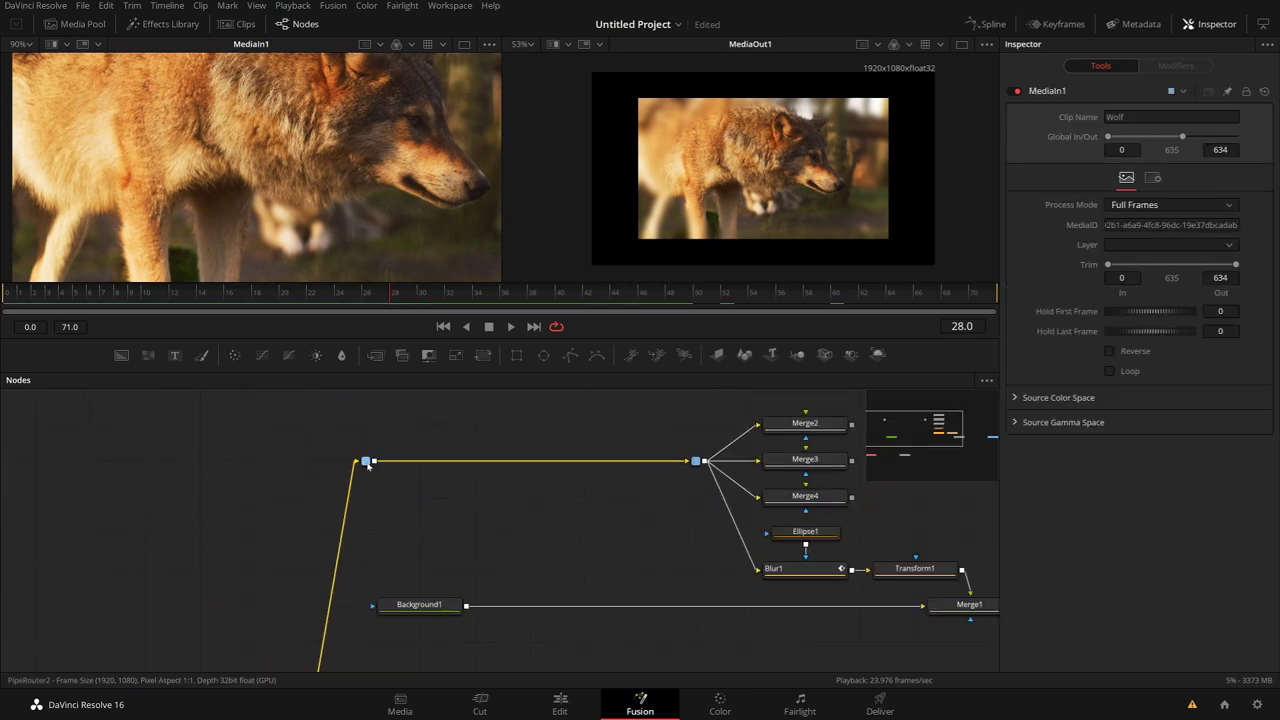
left_click_drag(367, 461, 312, 461)
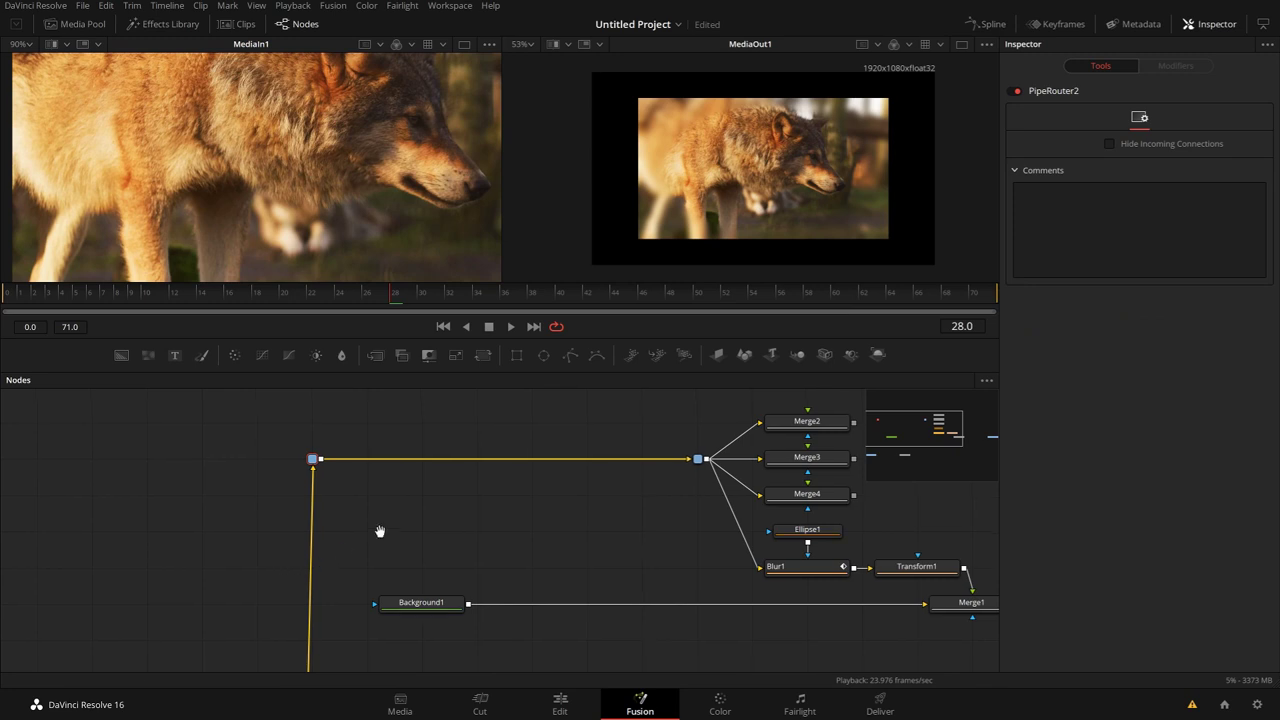
scroll(200, 606, "right", 3)
scroll(331, 461, "down", 3)
scroll(331, 461, "right", 2)
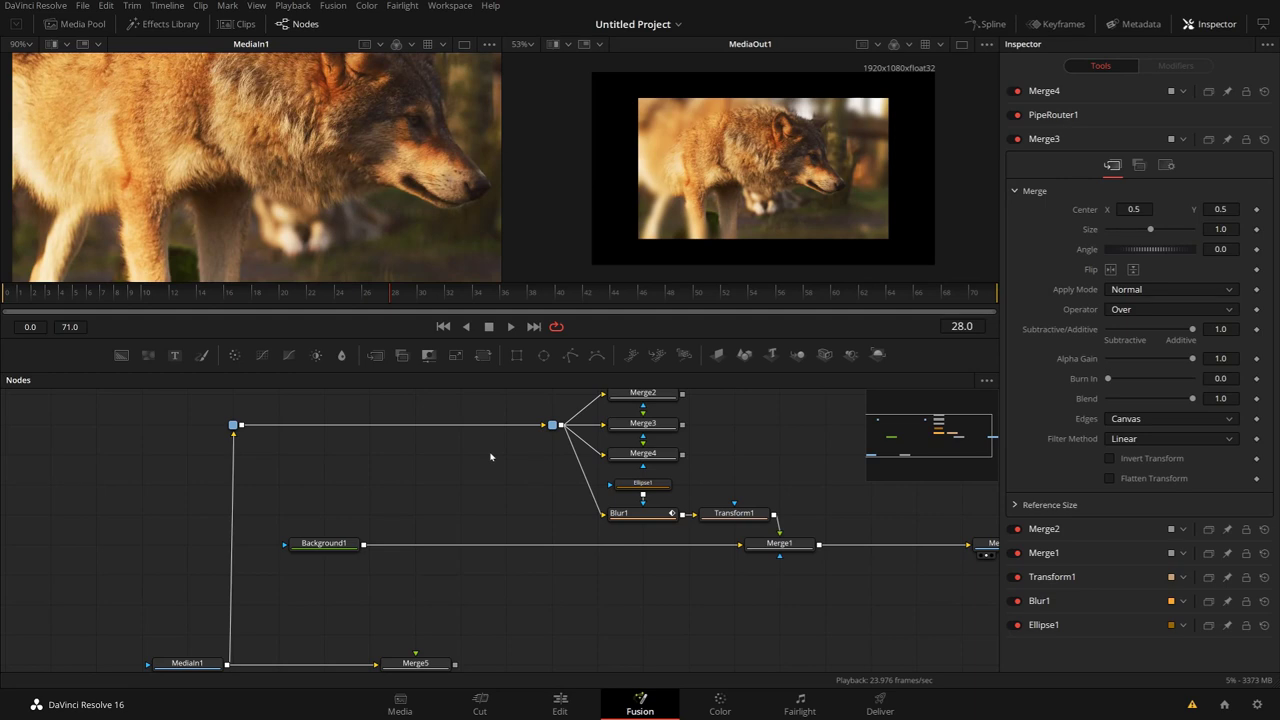
Step: Enlarge the Nodes panel and group Merge1–4, Ellipse1, Blur1 and Transform1 with Ctrl+G
scroll(450, 455, "down", 2)
scroll(450, 455, "right", 2)
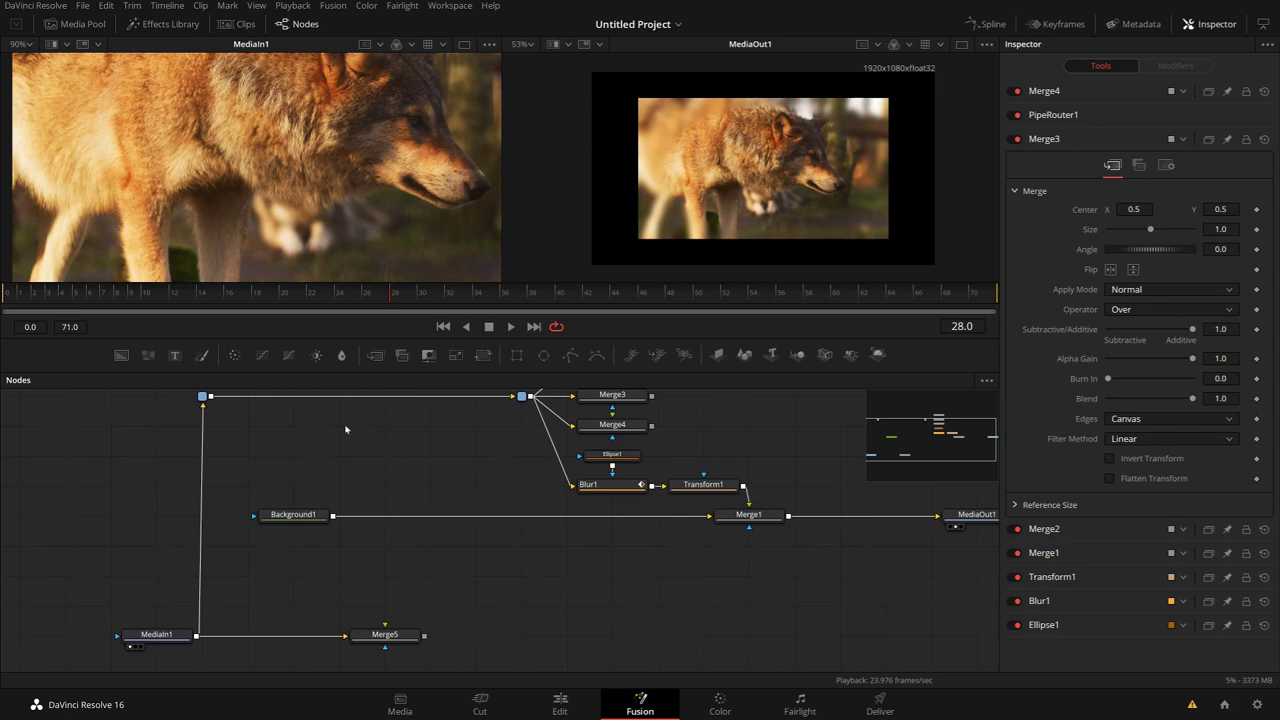
scroll(468, 457, "up", 2)
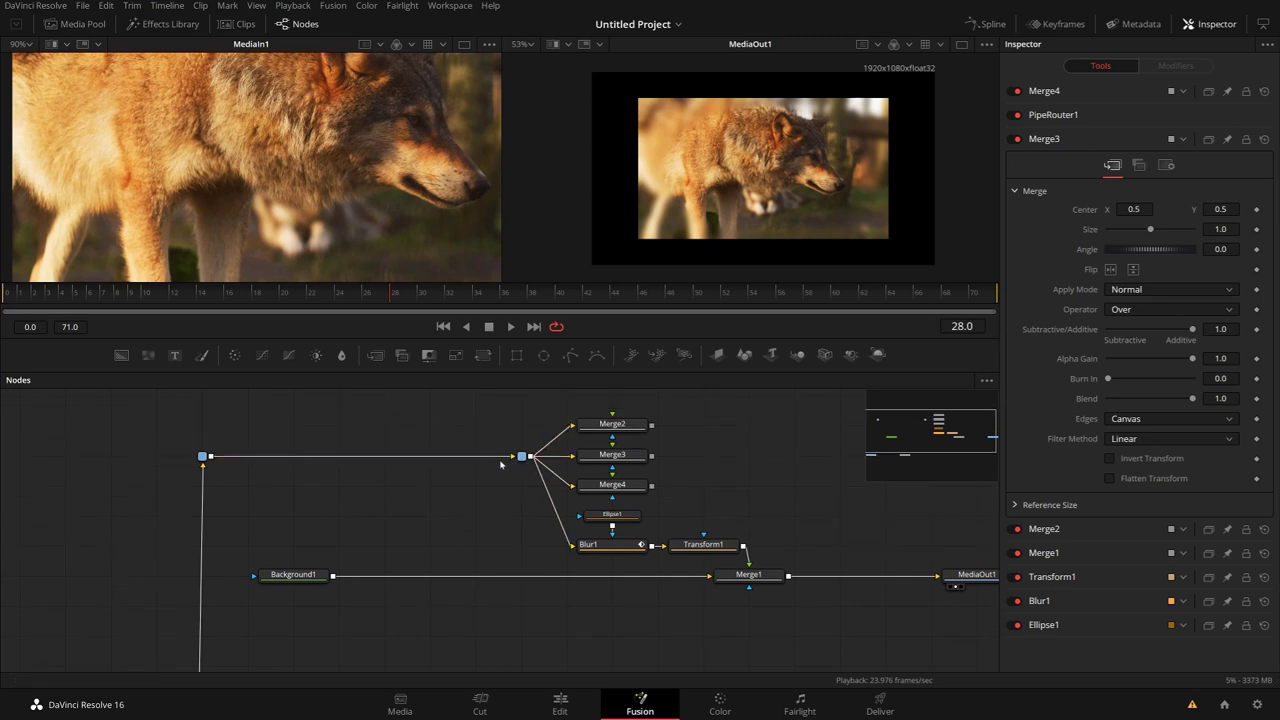
scroll(500, 451, "left", 2)
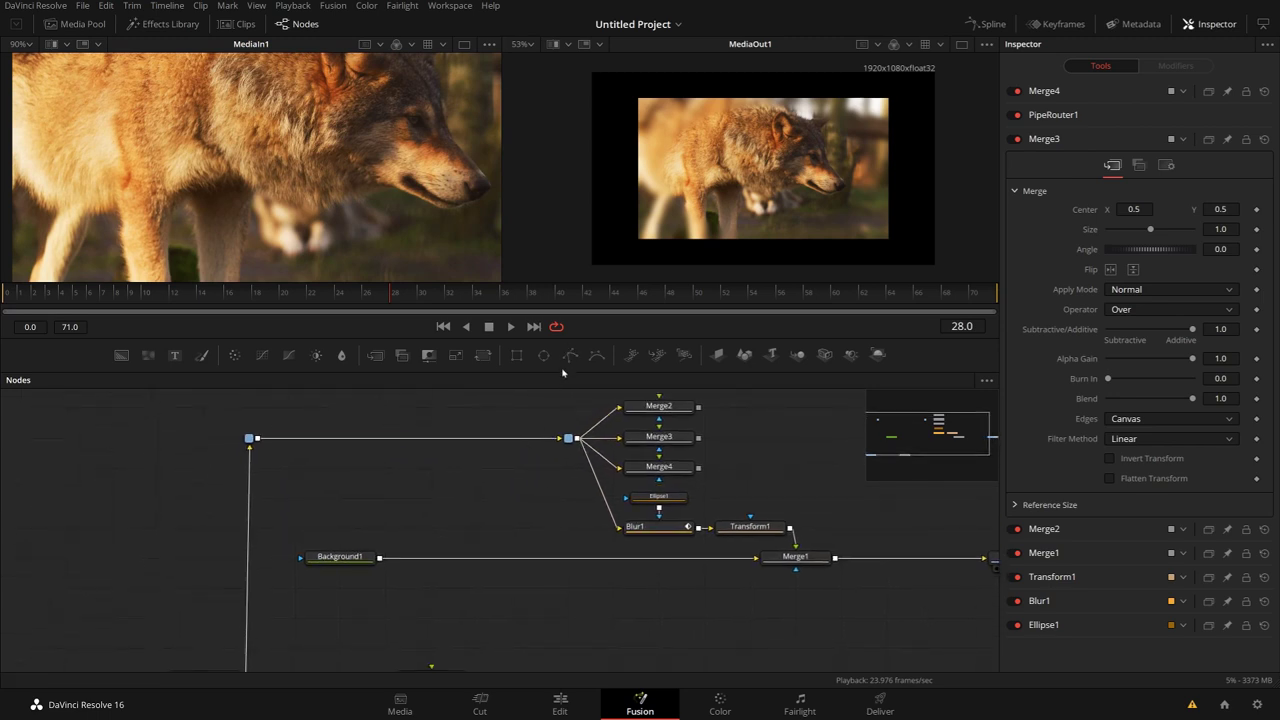
left_click_drag(563, 372, 563, 302)
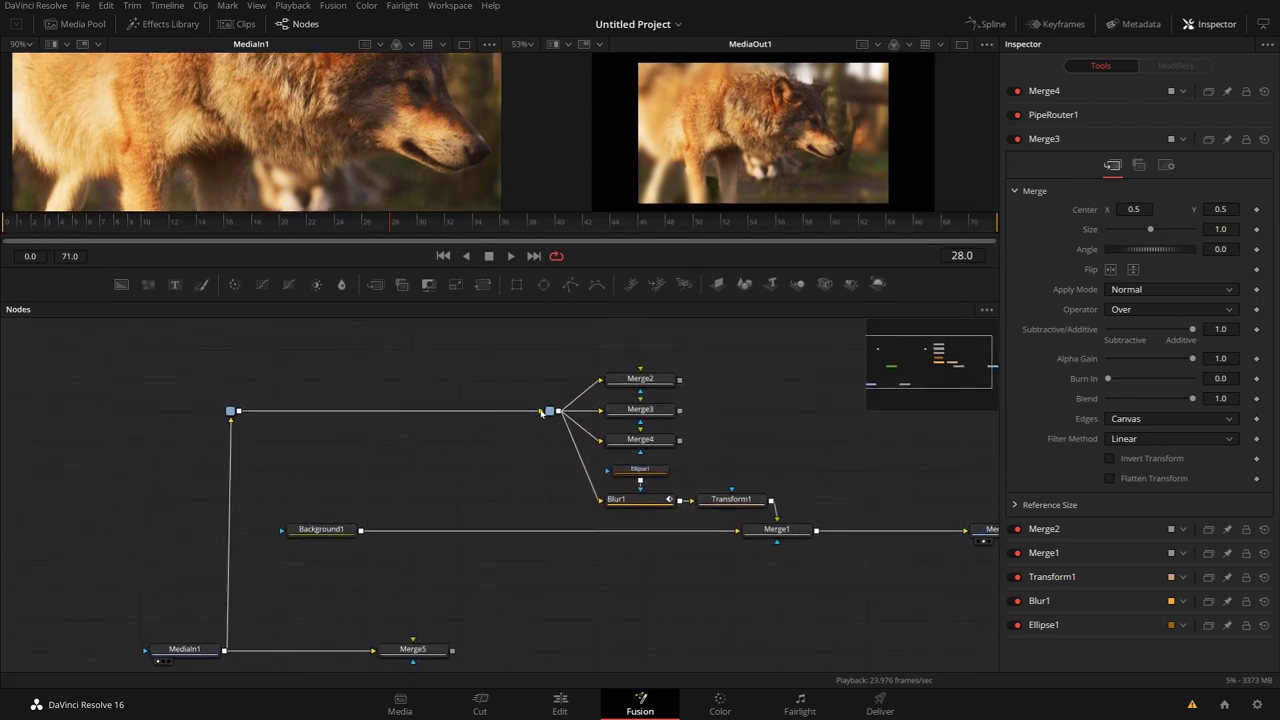
left_click_drag(565, 397, 804, 551)
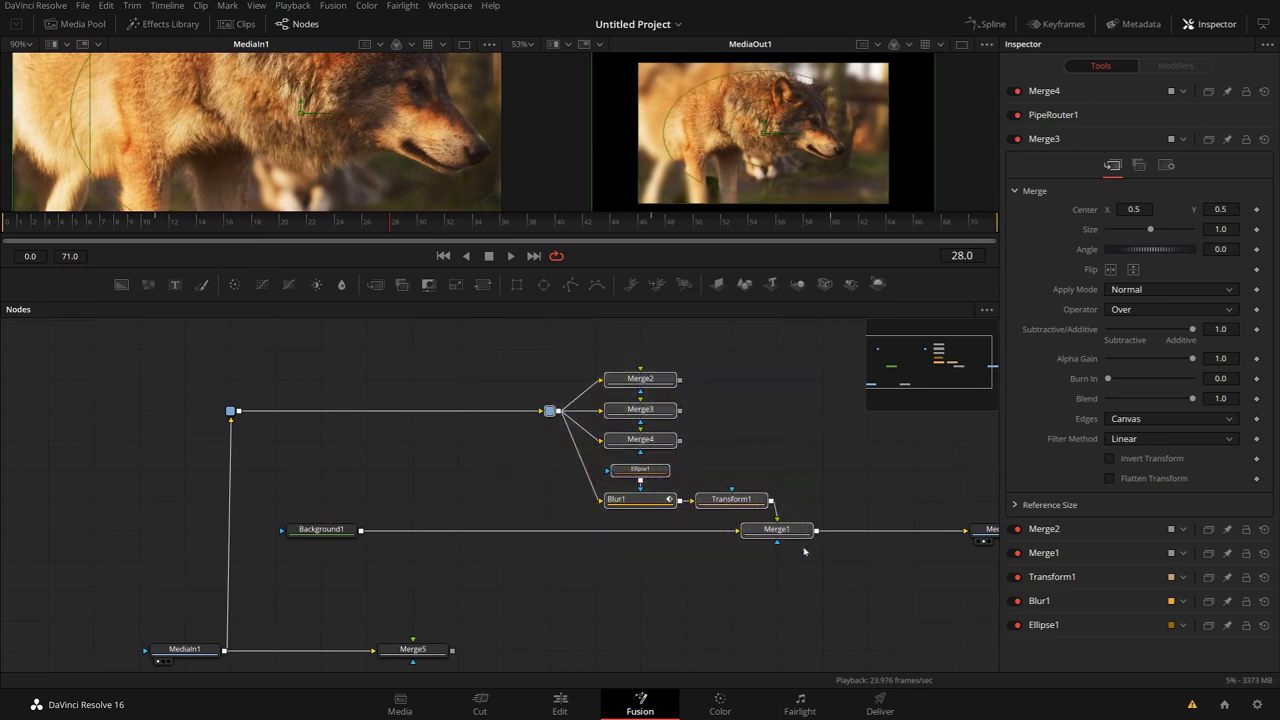
key("ctrl+g")
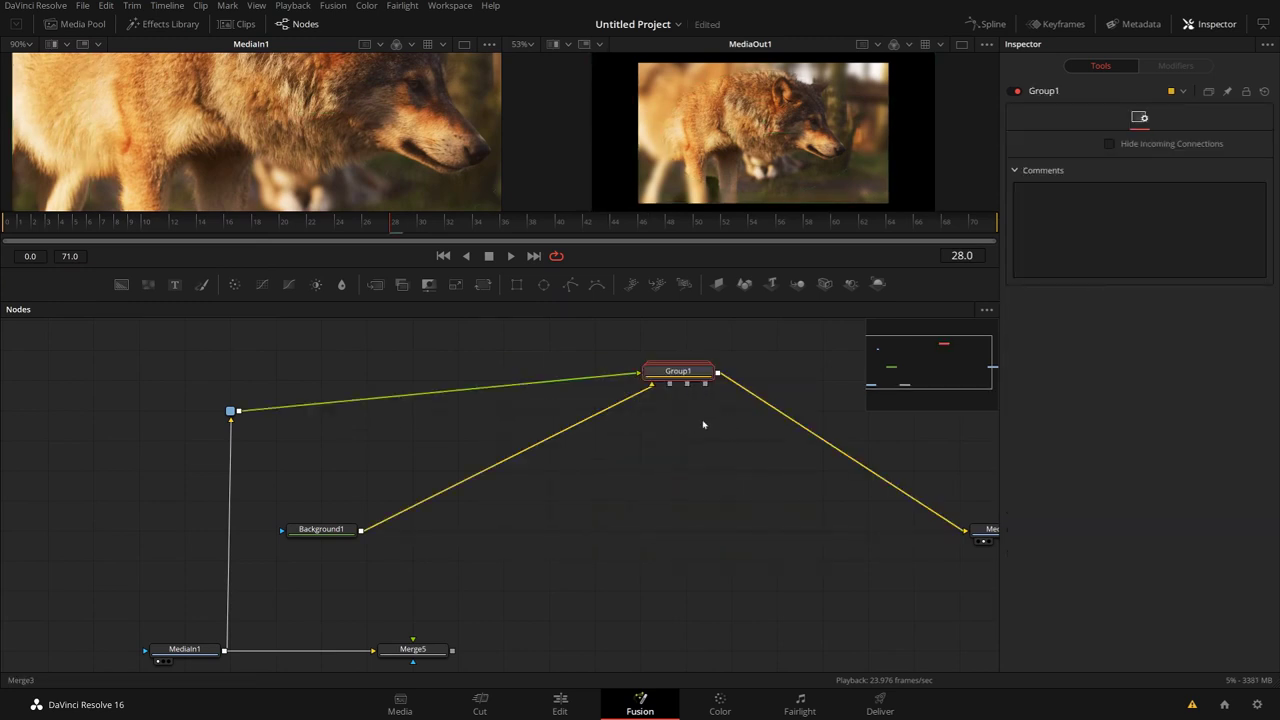